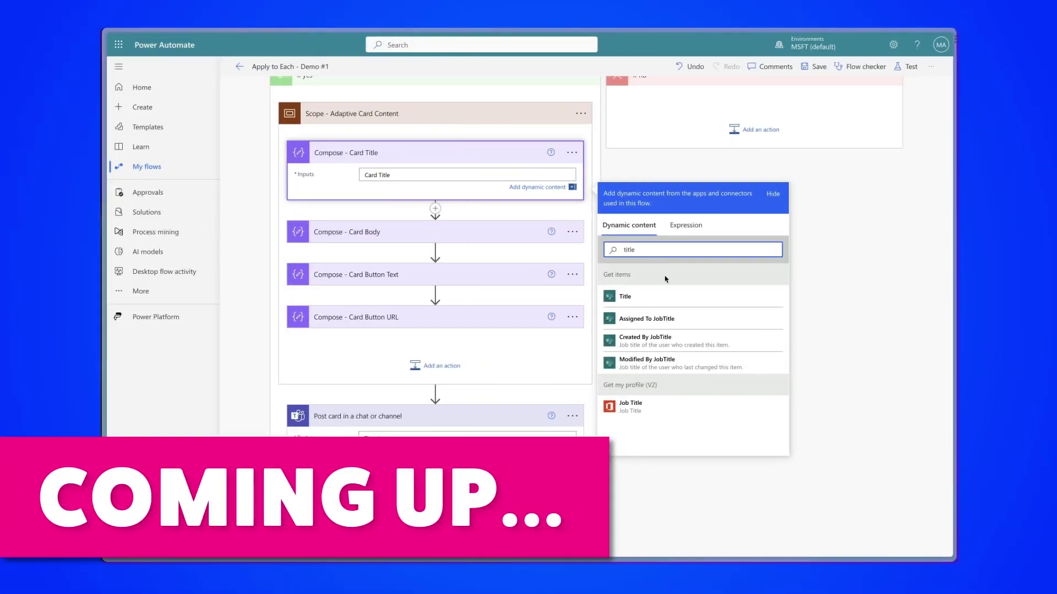
Add a Control action and expand the loop to reach the Get items step filtering Client Tracker by ClientID.
{"action": "left_click", "coordinate": [683, 299]}
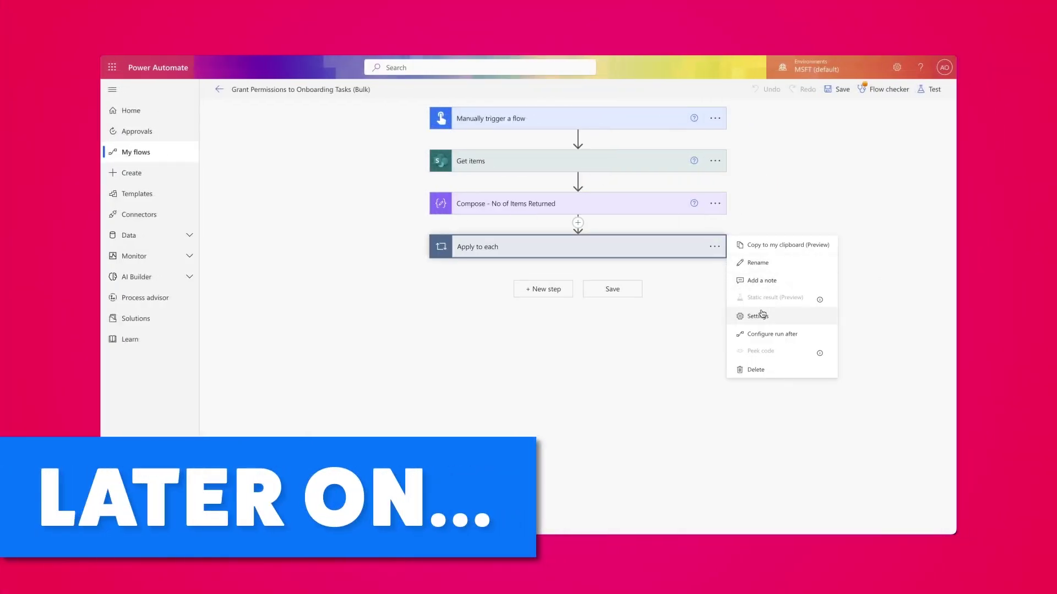
{"action": "left_click", "coordinate": [762, 314]}
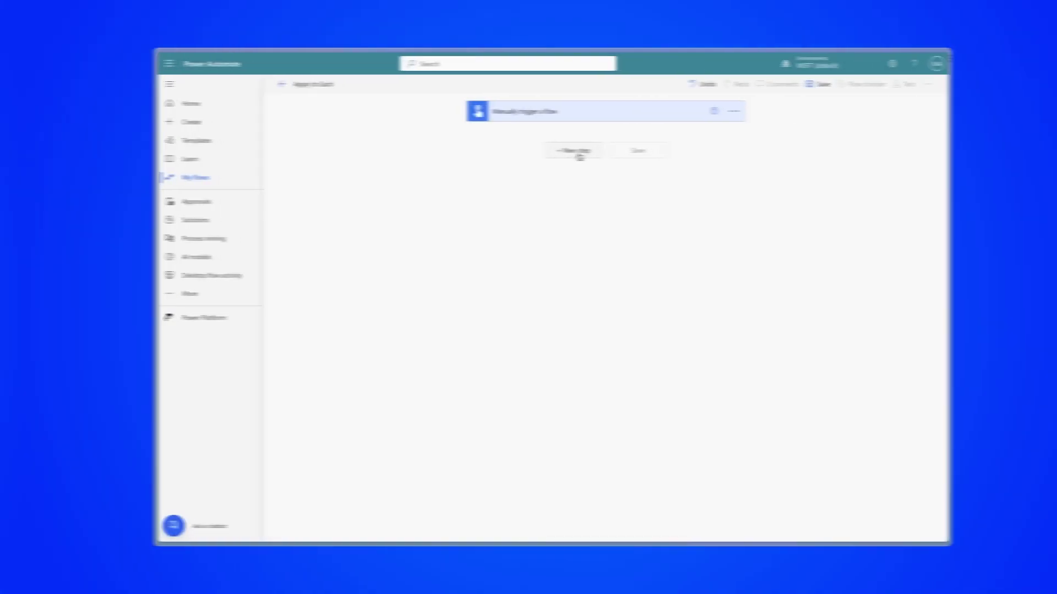
{"action": "left_click", "coordinate": [555, 156]}
{"action": "left_click", "coordinate": [507, 225]}
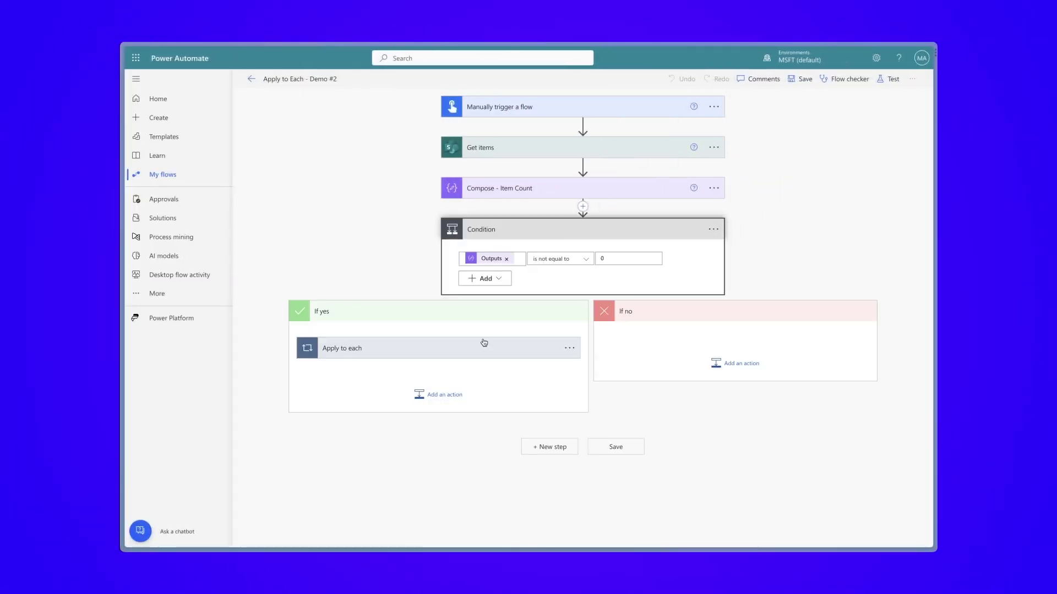
{"action": "left_click", "coordinate": [484, 343]}
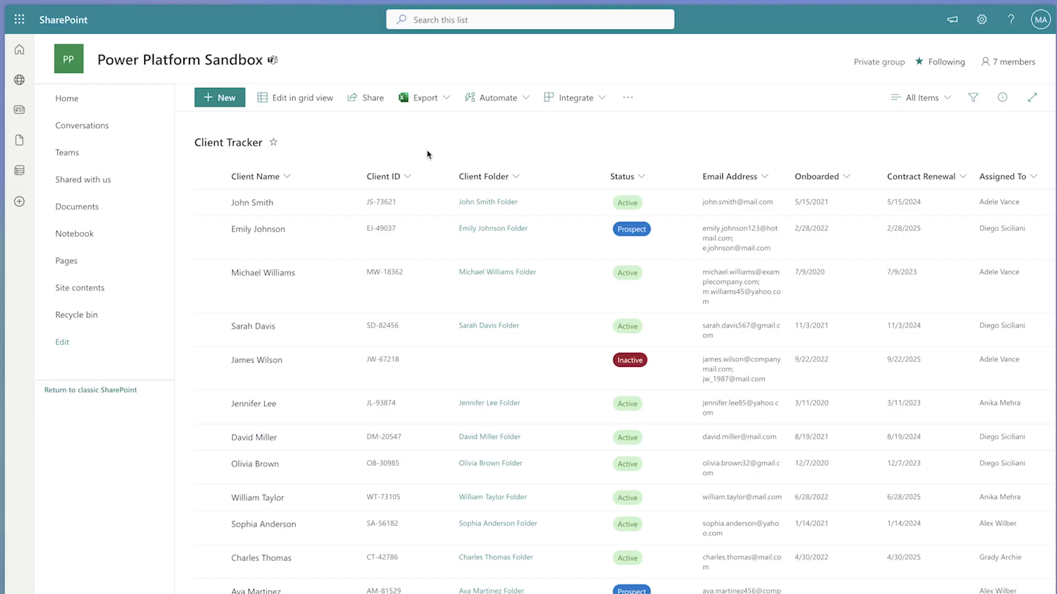
Edit the Client ID column's settings and expand More options to show Enforce unique values.
{"action": "left_click", "coordinate": [406, 175]}
{"action": "mouse_move", "coordinate": [431, 291]}
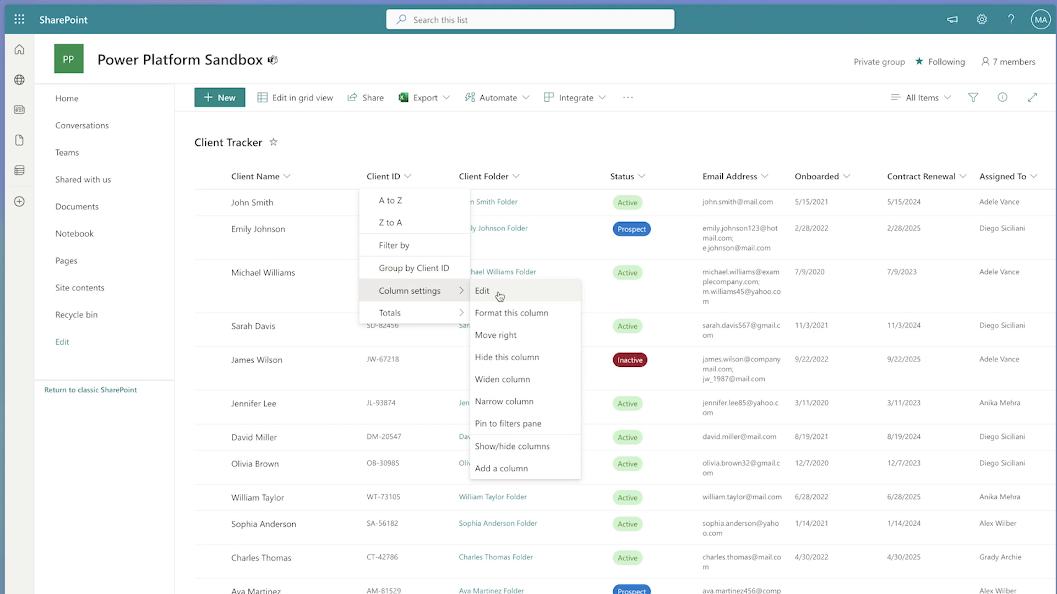
{"action": "left_click", "coordinate": [500, 290]}
{"action": "left_click", "coordinate": [932, 293]}
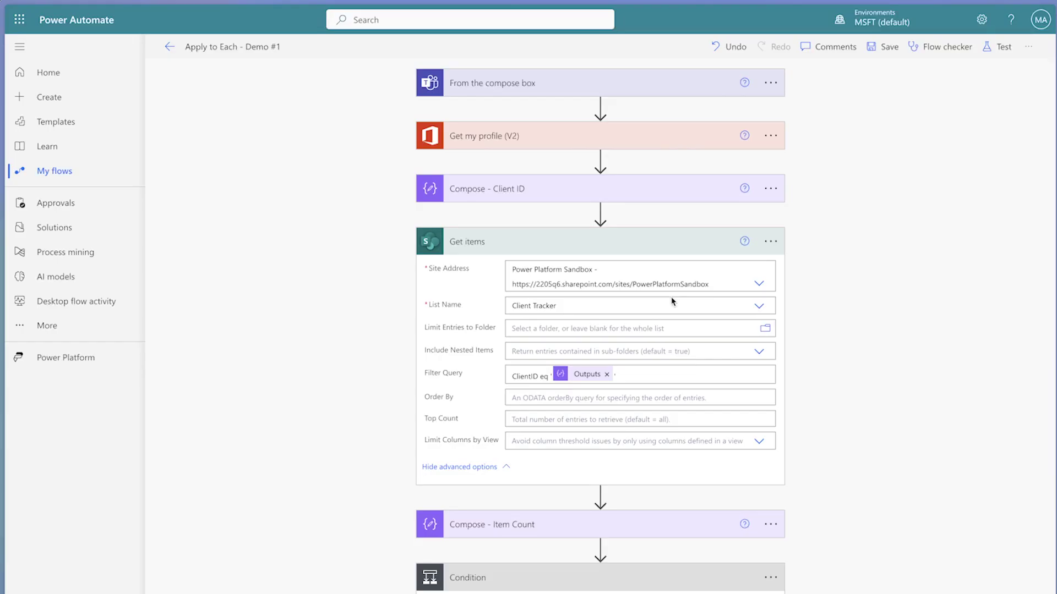
Expand the adaptive card content scope and the step that posts the Teams card.
{"action": "scroll", "coordinate": [671, 301], "scroll_direction": "down", "scroll_amount": 5}
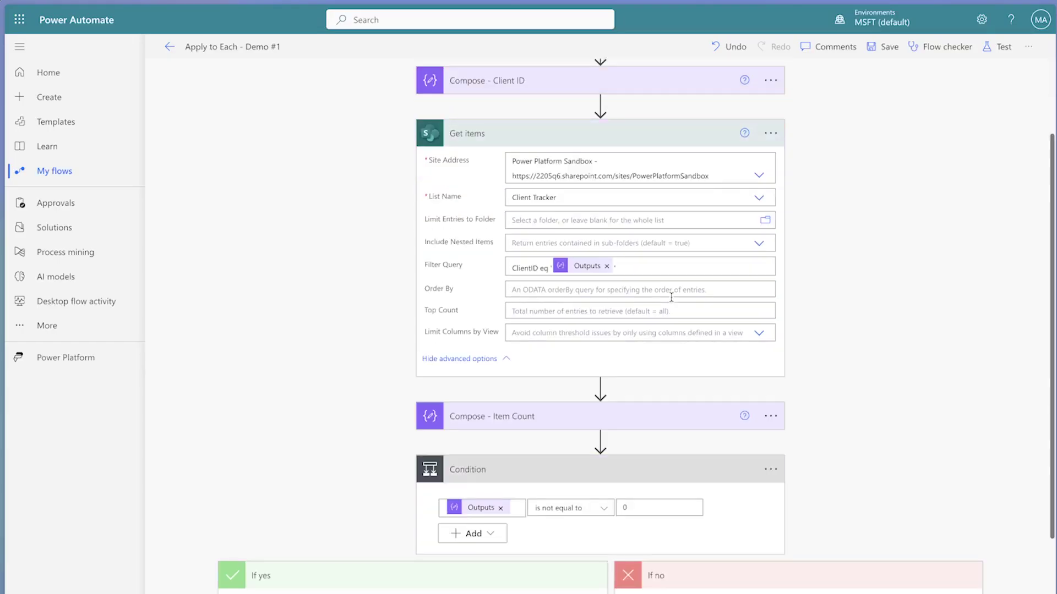
{"action": "left_click", "coordinate": [468, 454]}
{"action": "scroll", "coordinate": [468, 463], "scroll_direction": "down", "scroll_amount": 4}
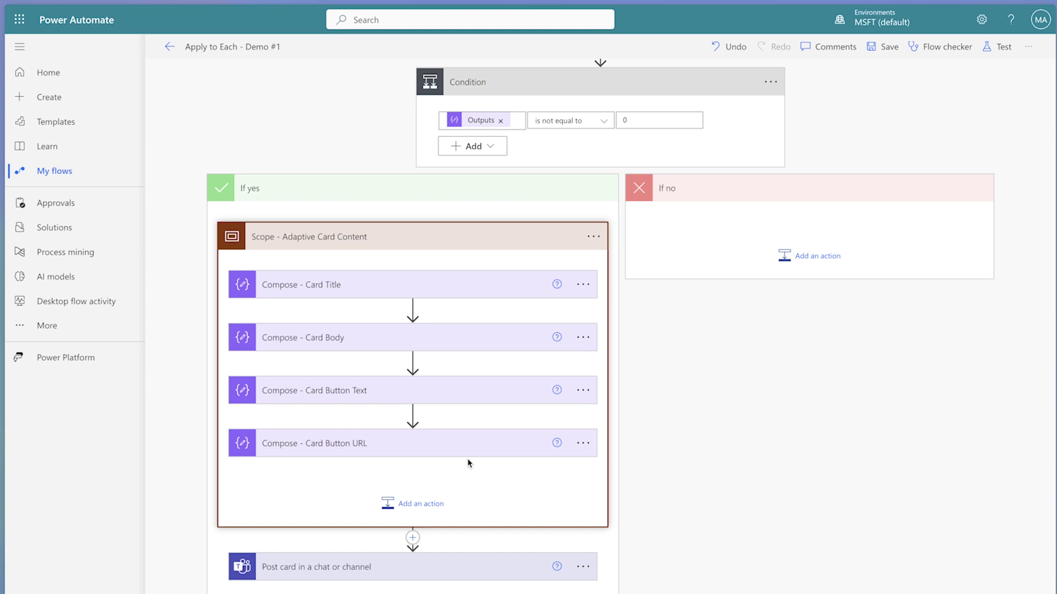
{"action": "left_click", "coordinate": [479, 566]}
{"action": "scroll", "coordinate": [479, 561], "scroll_direction": "down", "scroll_amount": 6}
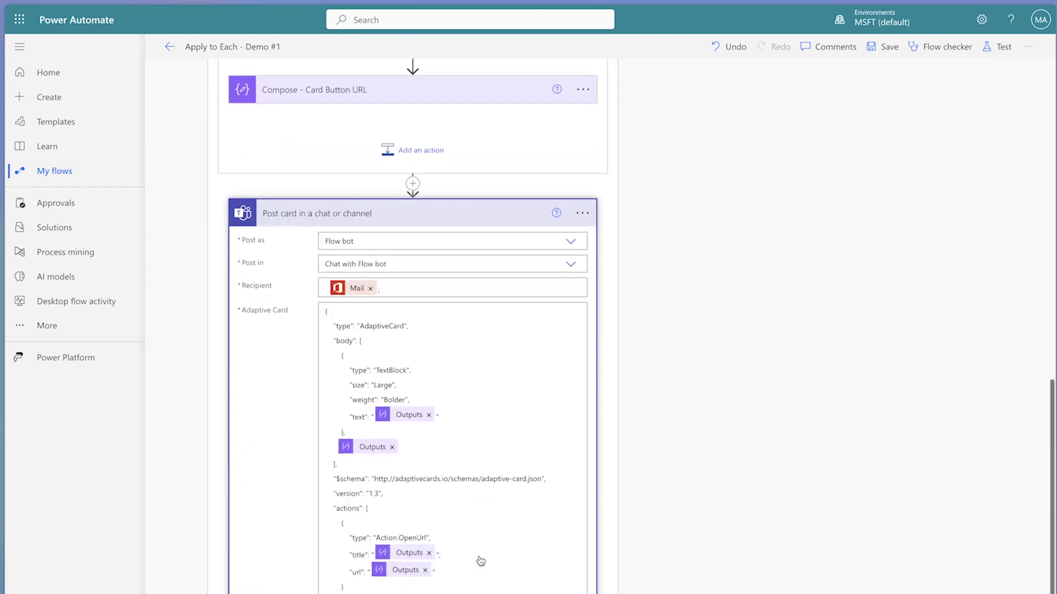
{"action": "scroll", "coordinate": [480, 557], "scroll_direction": "up", "scroll_amount": 4}
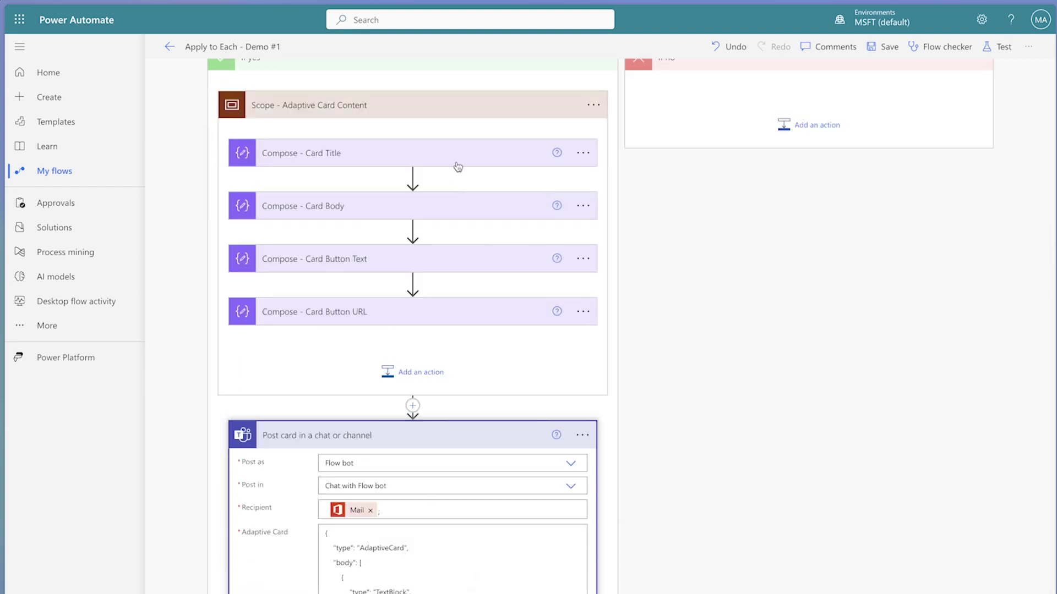
Replace the Card Title placeholder with the Title field, creating an Apply to each loop over value.
{"action": "left_click", "coordinate": [443, 159]}
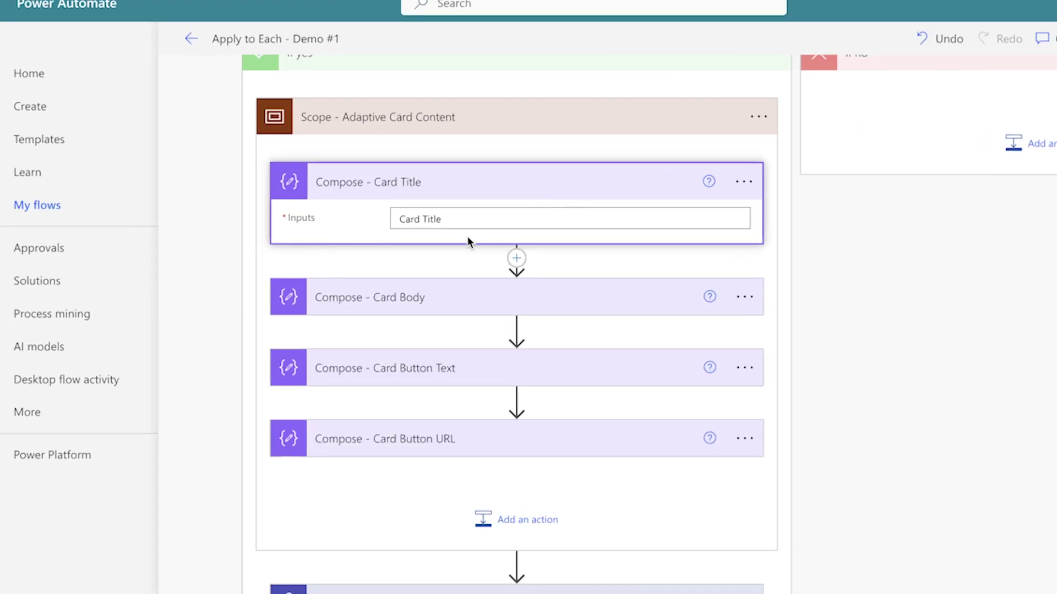
{"action": "left_click_drag", "start_coordinate": [365, 182], "coordinate": [314, 181]}
{"action": "type", "text": "t"}
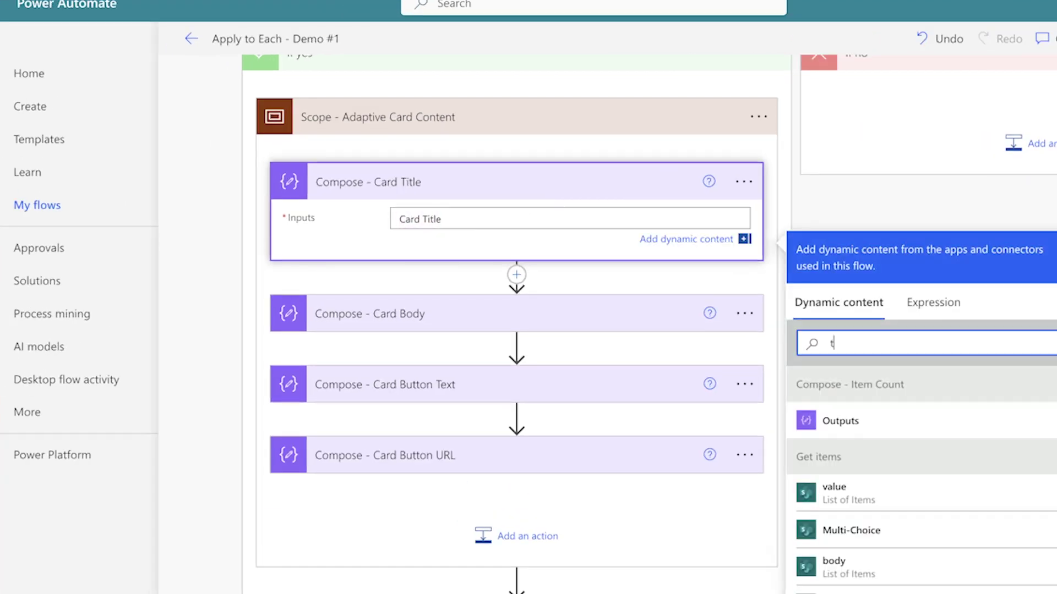
{"action": "type", "text": "itle"}
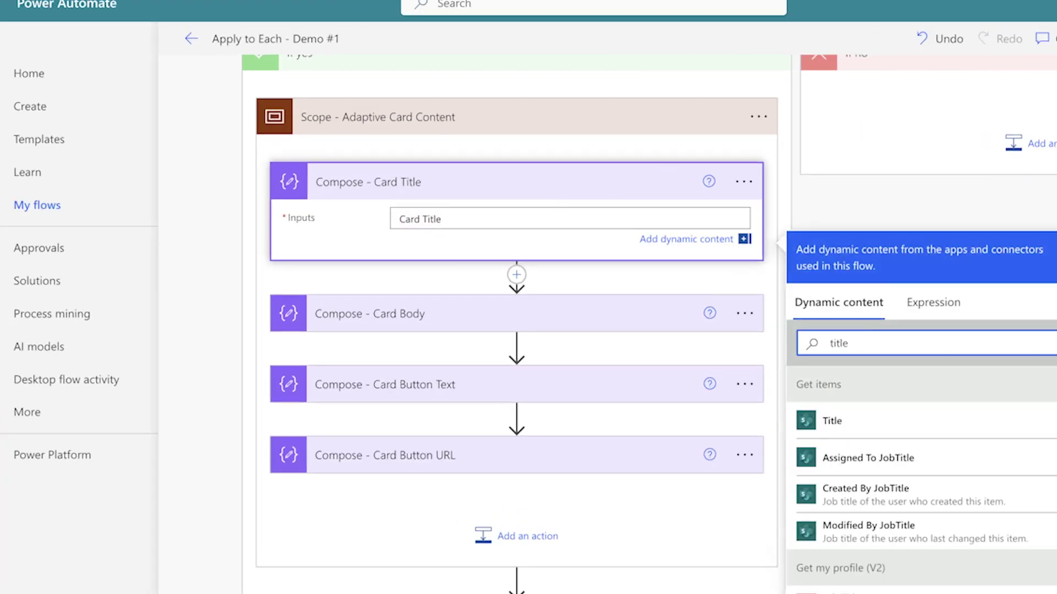
{"action": "left_click", "coordinate": [932, 427]}
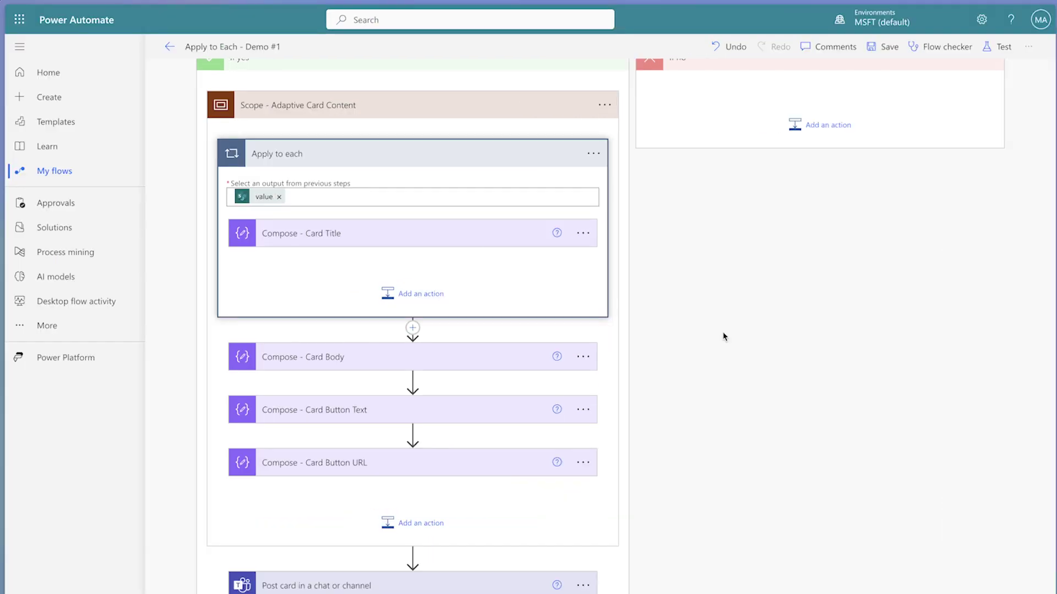
{"action": "left_click", "coordinate": [468, 233]}
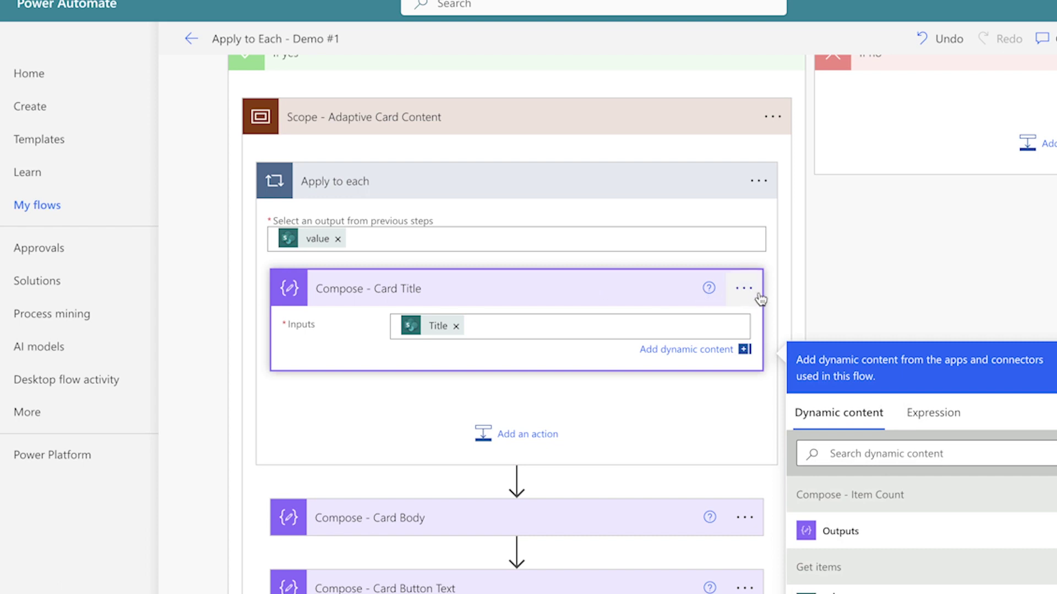
Copy the ['Title'] reference from the card title action's Peek code view.
{"action": "left_click", "coordinate": [743, 288]}
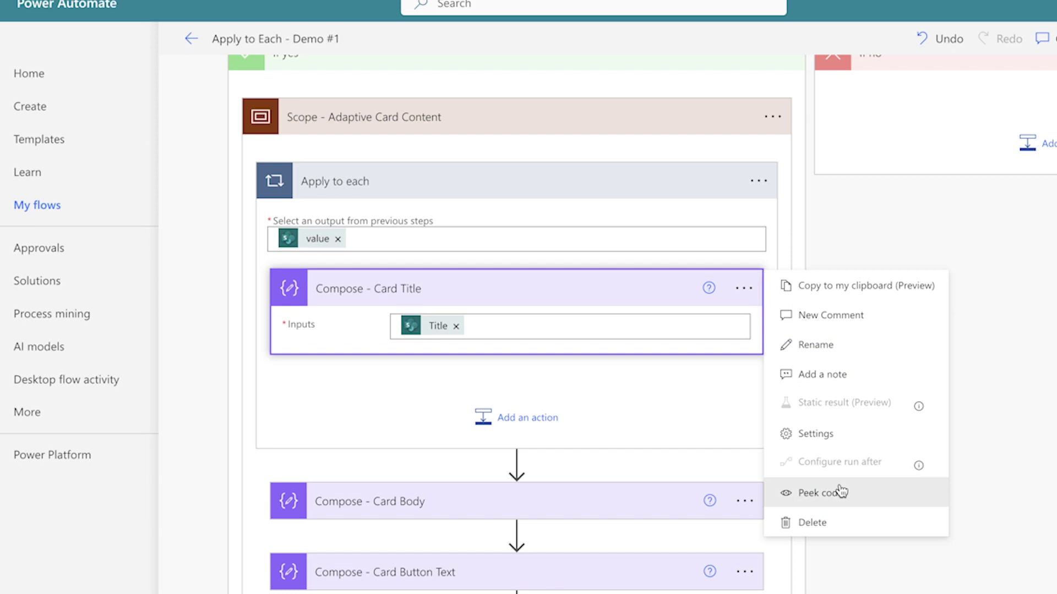
{"action": "left_click", "coordinate": [838, 491]}
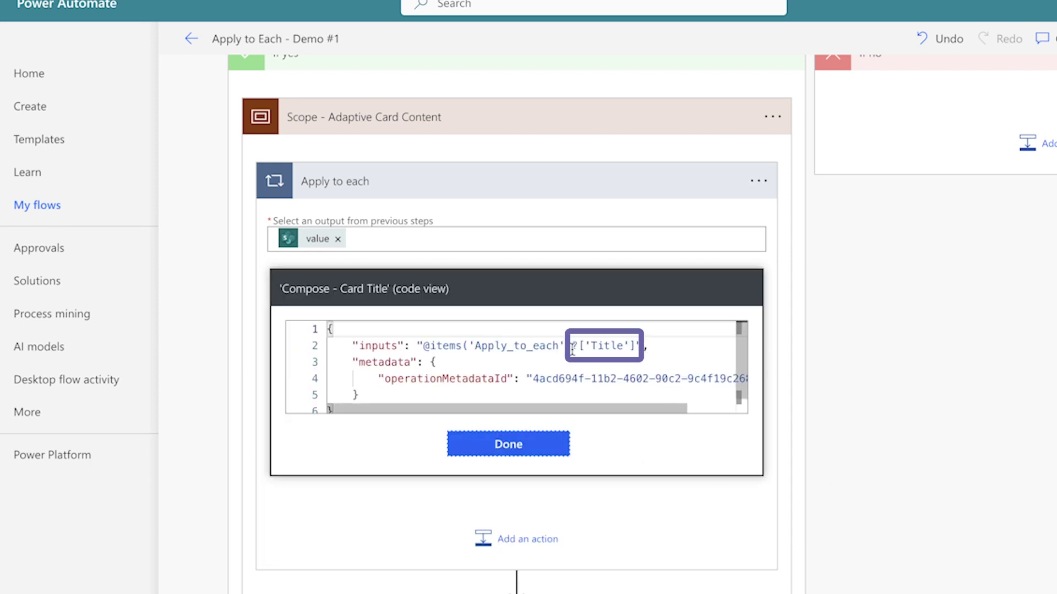
{"action": "left_click_drag", "start_coordinate": [578, 347], "coordinate": [634, 348]}
{"action": "key", "text": "super+c"}
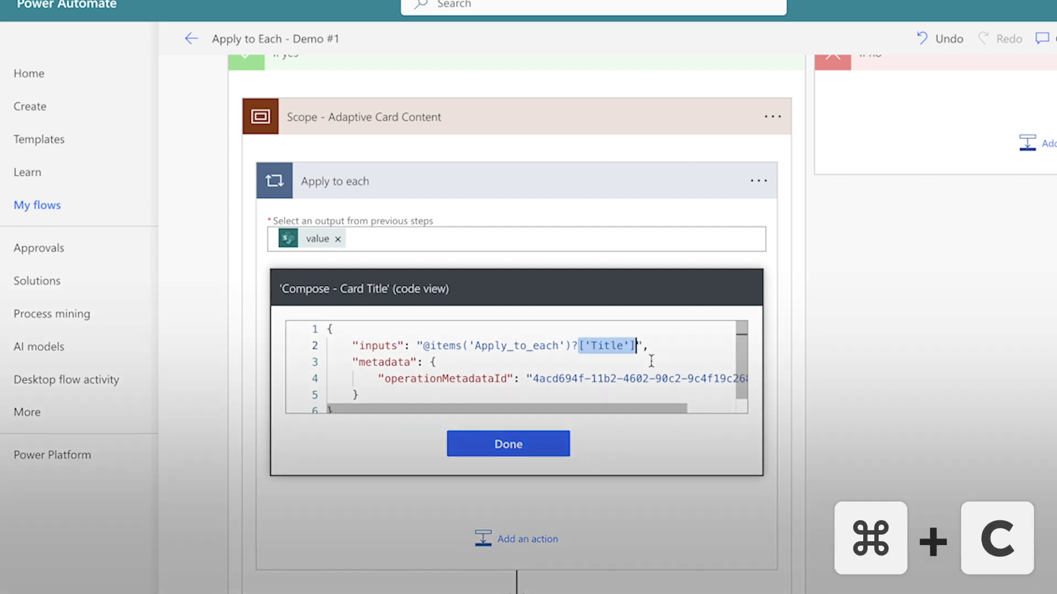
{"action": "left_click", "coordinate": [526, 447]}
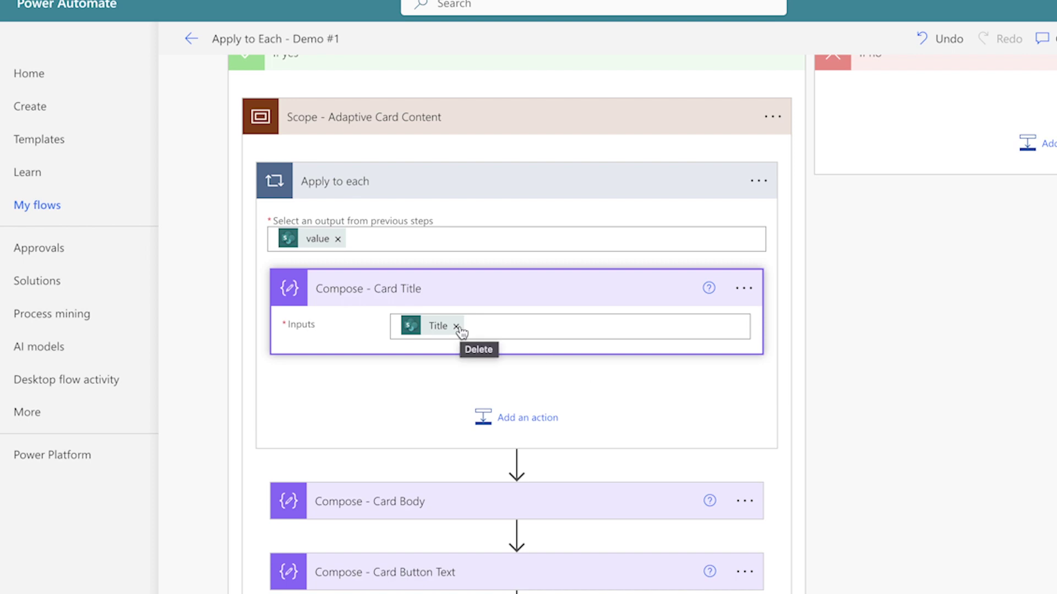
Clear the Title token, move Compose - Card Title out, and delete the Apply to each loop.
{"action": "left_click", "coordinate": [456, 327]}
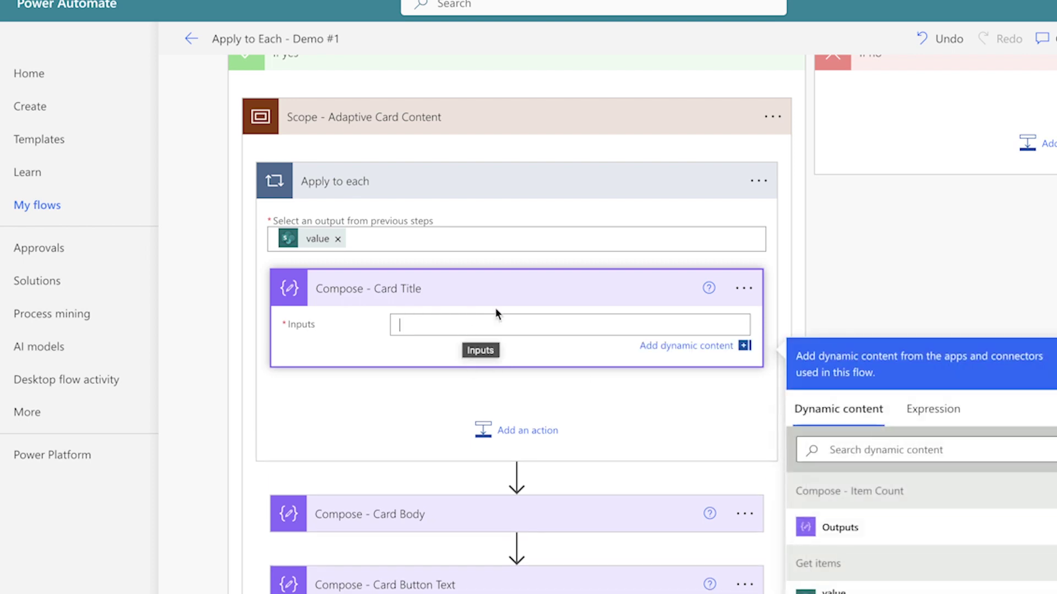
{"action": "left_click_drag", "start_coordinate": [493, 299], "coordinate": [490, 468]}
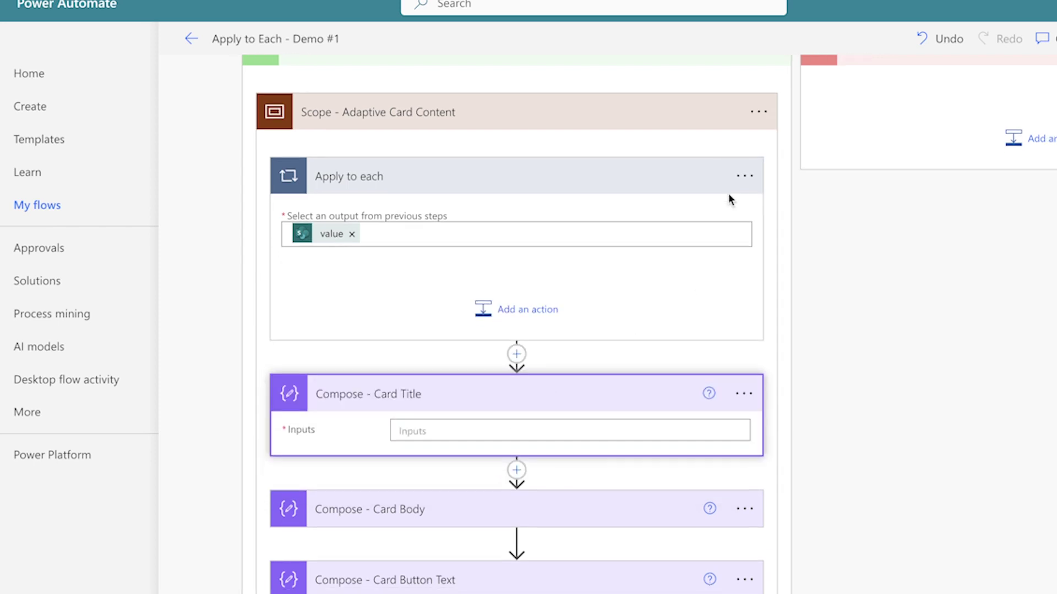
{"action": "left_click", "coordinate": [754, 172]}
{"action": "left_click", "coordinate": [823, 404]}
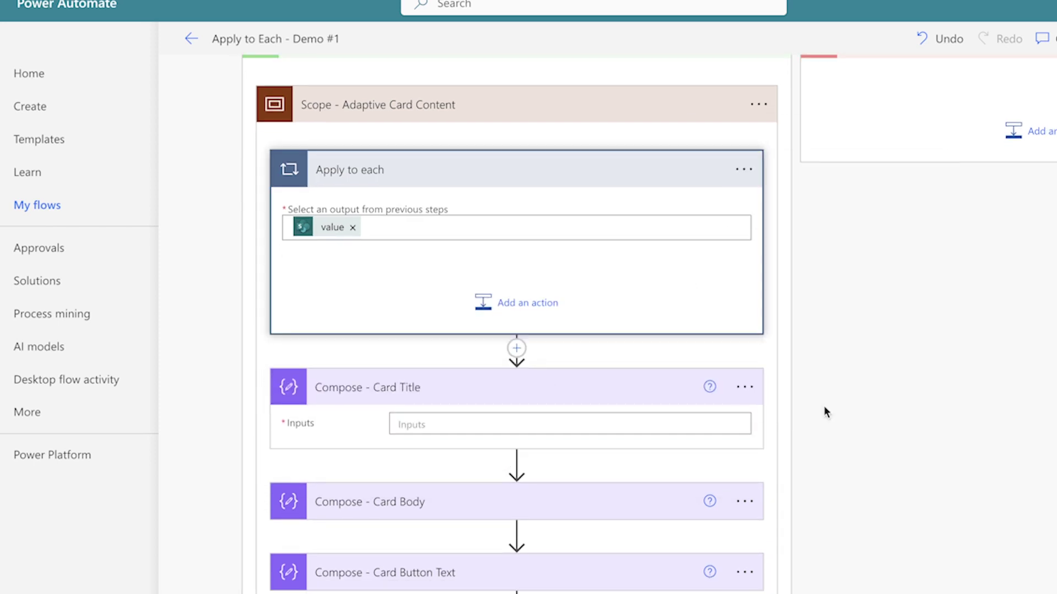
{"action": "left_click", "coordinate": [675, 456]}
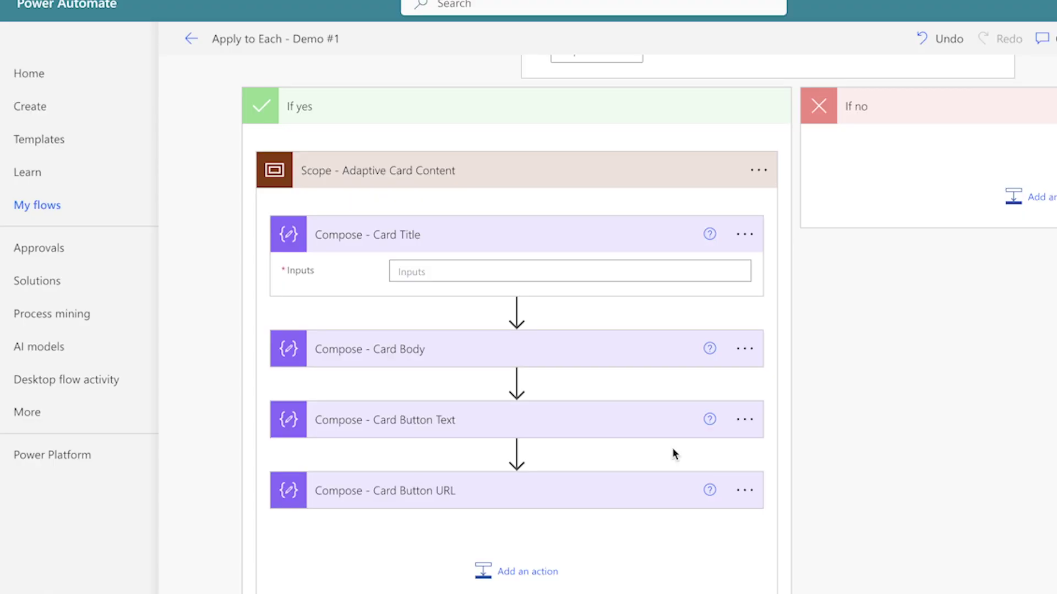
Set the card title input to outputs('Get_items')?['body/value']?[0]['Title'].
{"action": "left_click", "coordinate": [491, 274]}
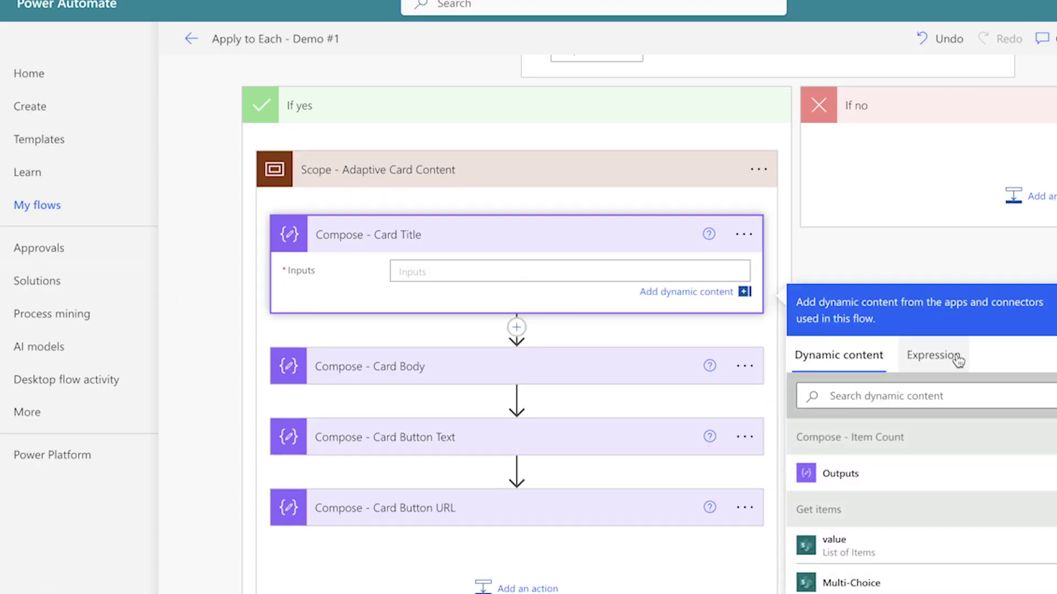
{"action": "left_click", "coordinate": [935, 354]}
{"action": "type", "text": "?[0"}
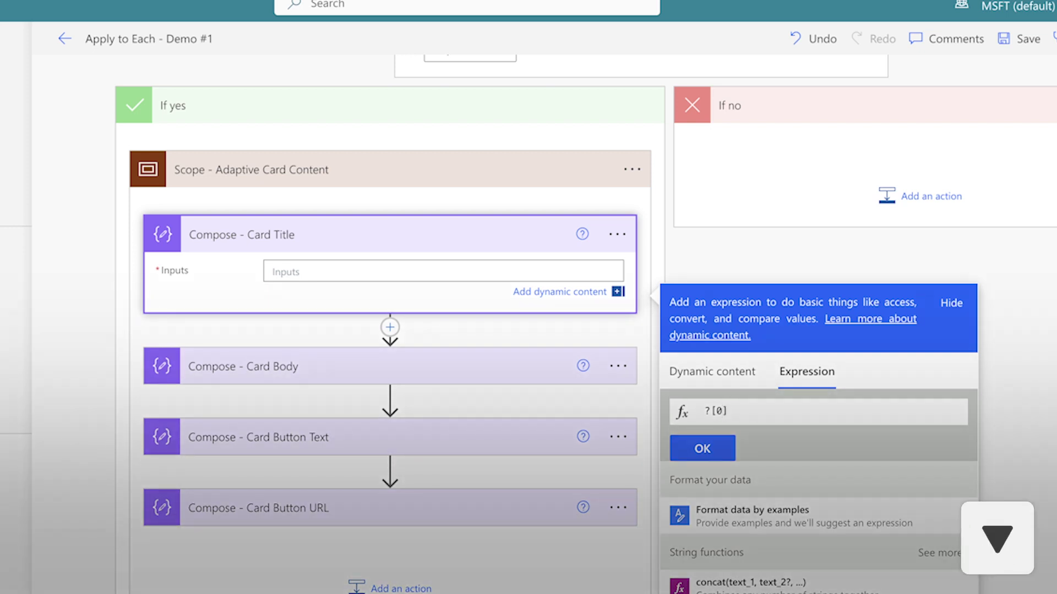
{"action": "key", "text": "super+v"}
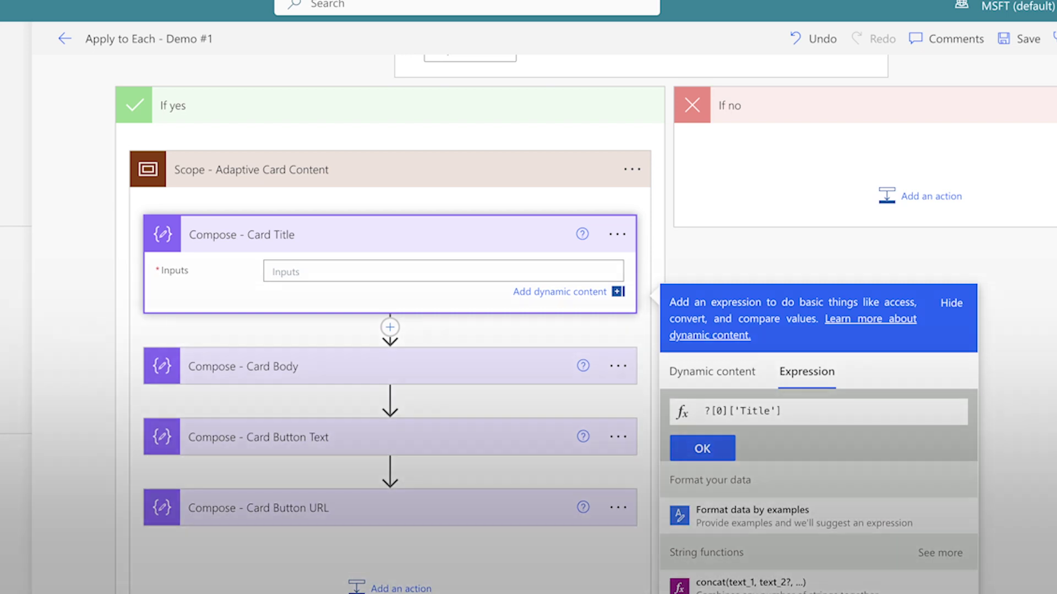
{"action": "key", "text": "Up"}
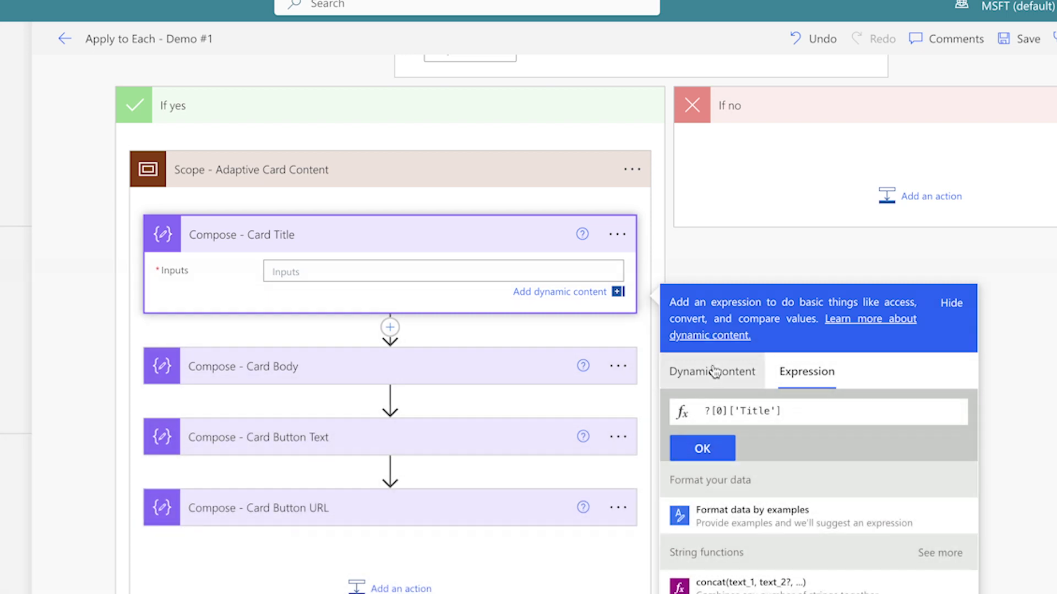
{"action": "left_click", "coordinate": [712, 372]}
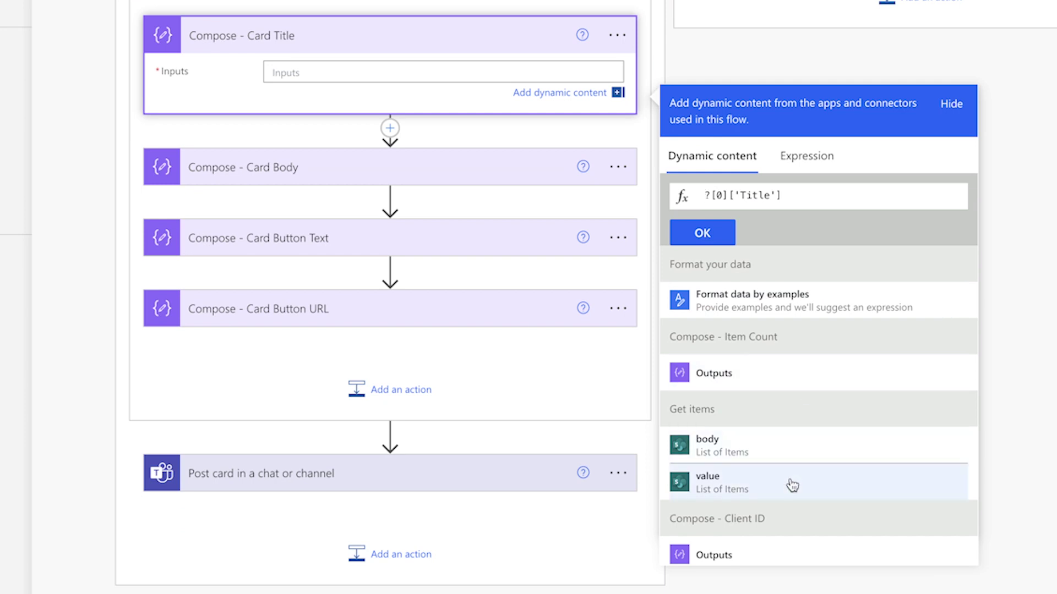
{"action": "left_click", "coordinate": [792, 485]}
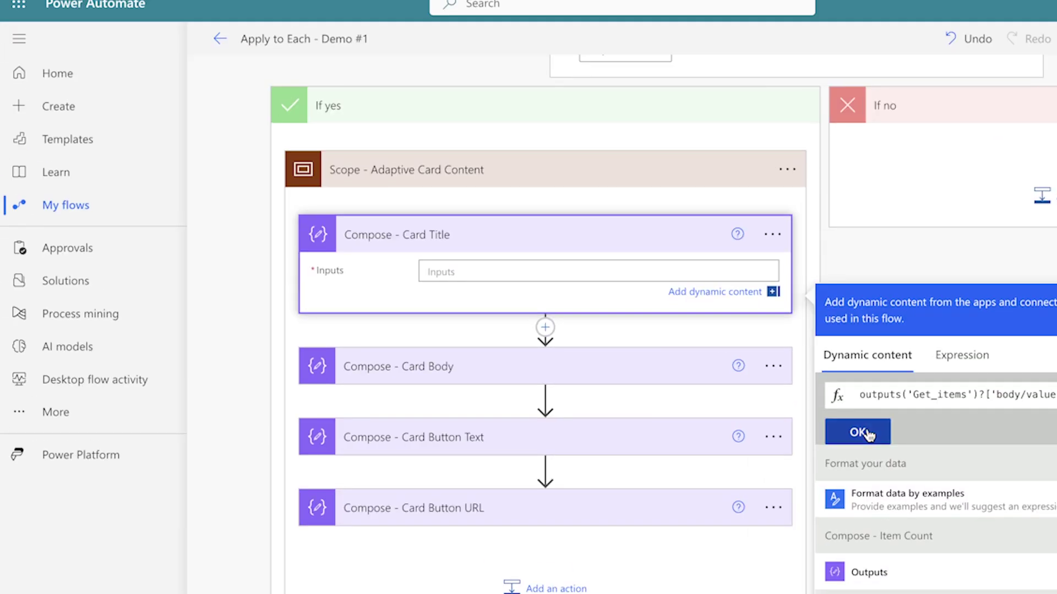
{"action": "left_click", "coordinate": [707, 232]}
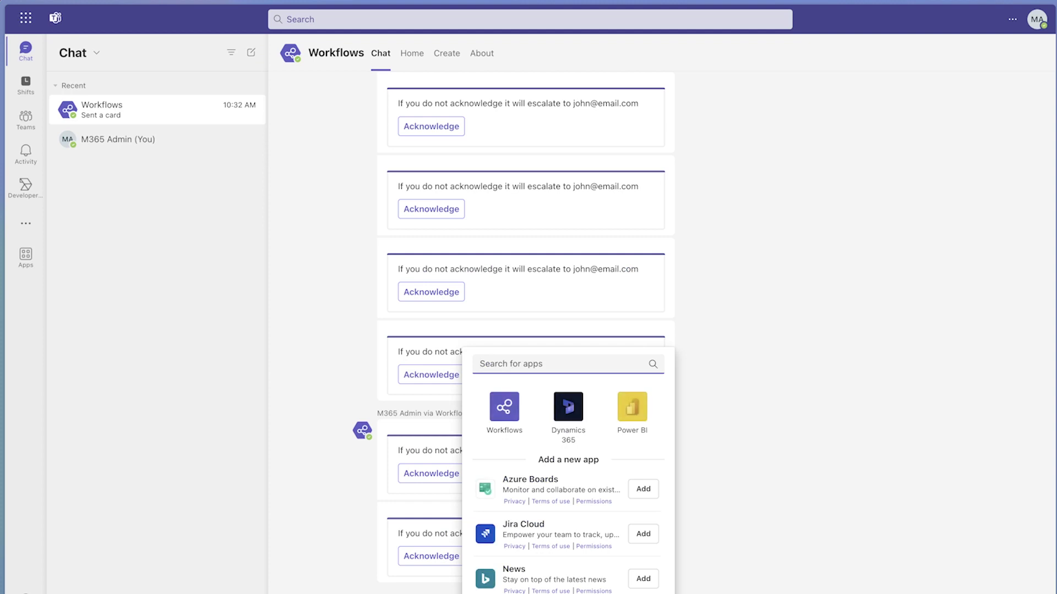
Run Apply to Each Action - Demo #1 from Teams Workflows, searching with a pasted Client ID.
{"action": "left_click", "coordinate": [504, 407]}
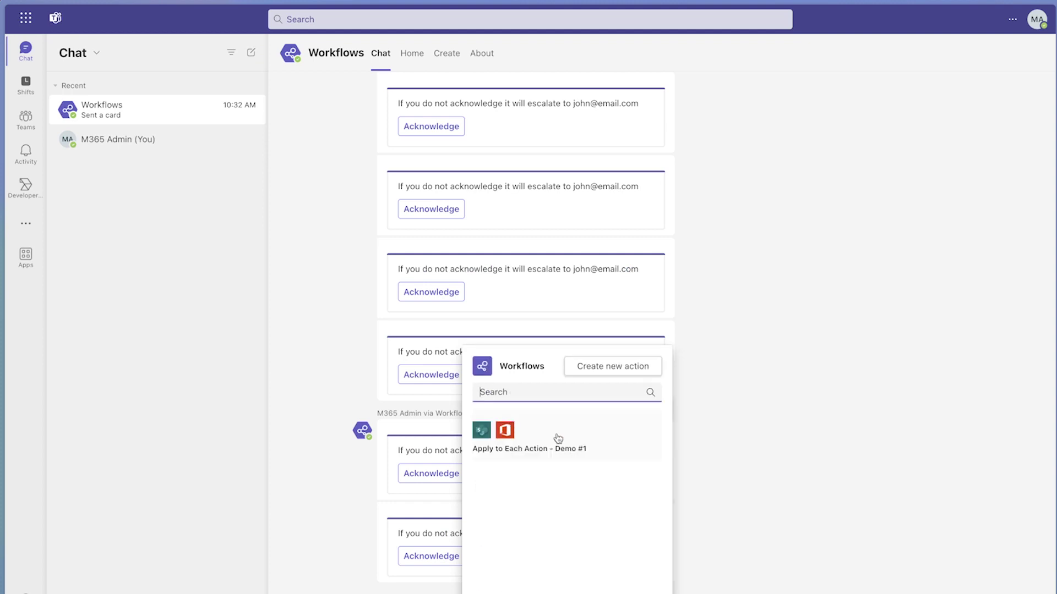
{"action": "left_click", "coordinate": [557, 438]}
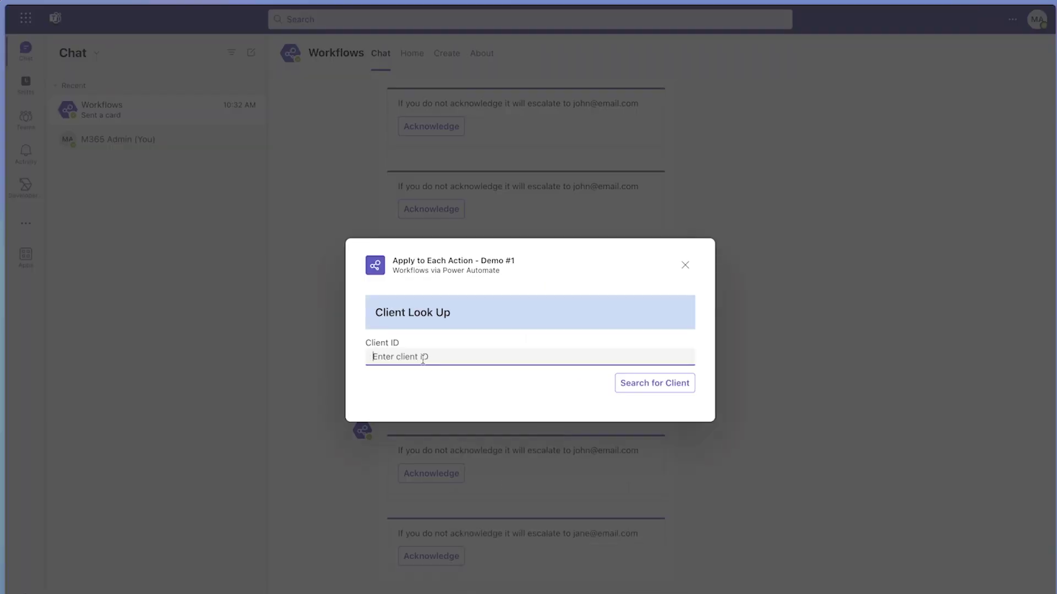
{"action": "key", "text": "ctrl+v"}
{"action": "left_click", "coordinate": [687, 390]}
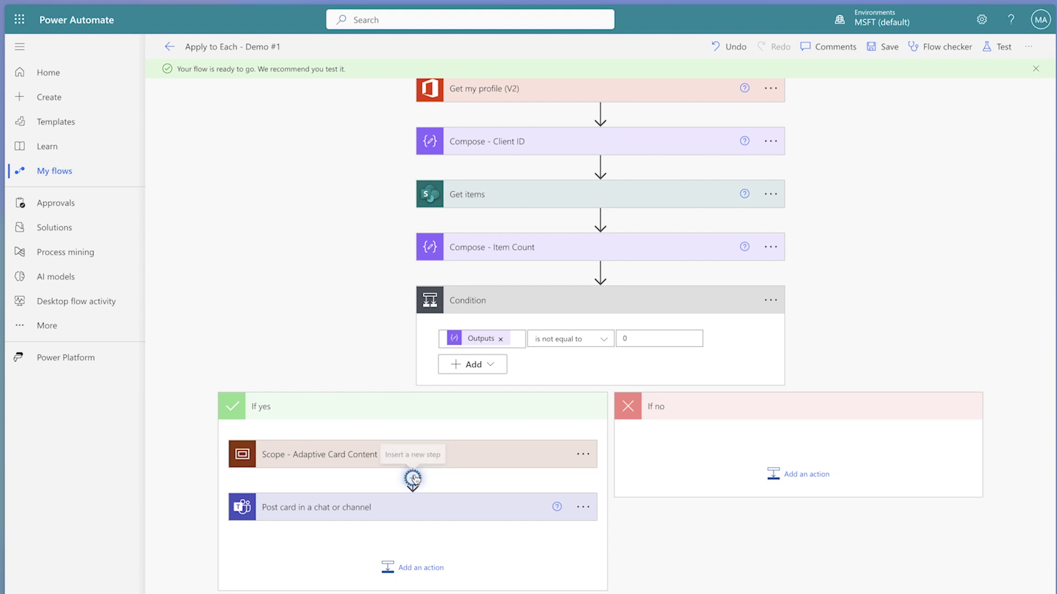
Add a Compose holding the Get items value and move the Scope below it.
{"action": "left_click", "coordinate": [413, 478]}
{"action": "left_click", "coordinate": [423, 499]}
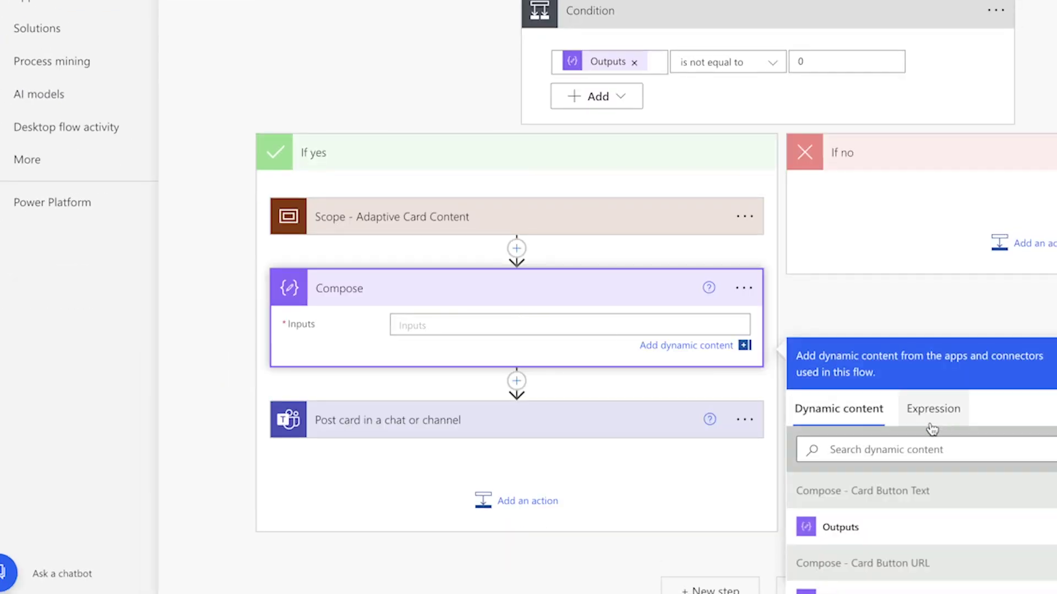
{"action": "left_click", "coordinate": [925, 447]}
{"action": "type", "text": "value"}
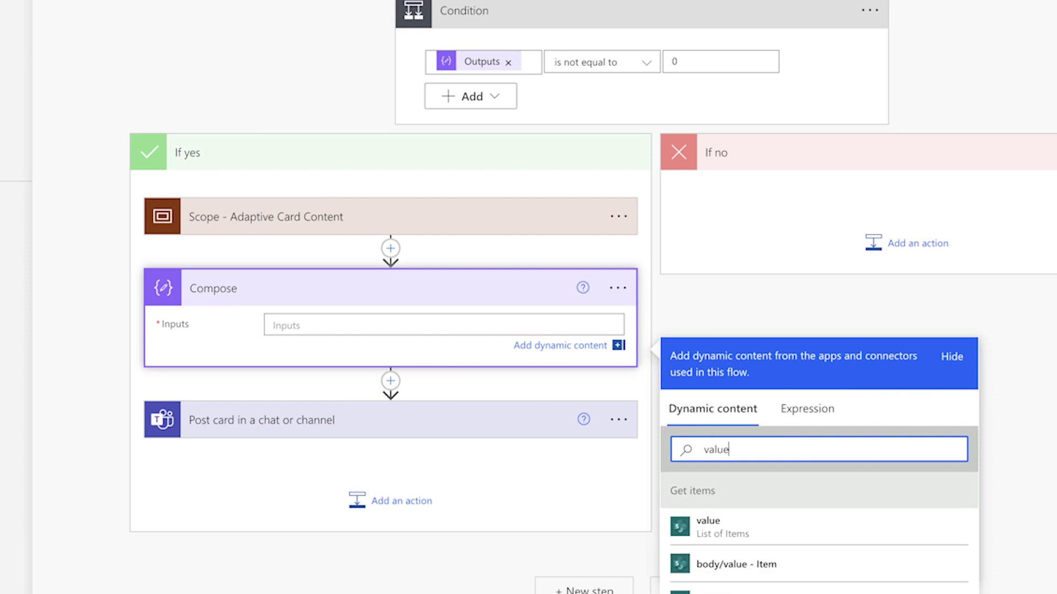
{"action": "left_click", "coordinate": [780, 524]}
{"action": "left_click_drag", "start_coordinate": [440, 220], "coordinate": [413, 384]}
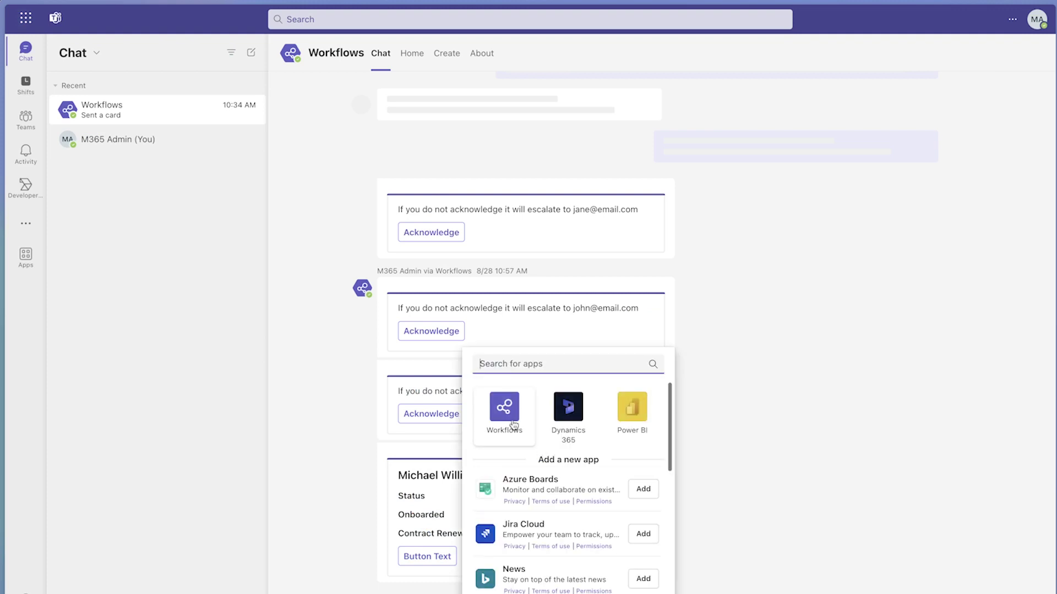
Rerun Apply to Each Action - Demo #1 from Teams and open the latest run.
{"action": "left_click", "coordinate": [513, 424]}
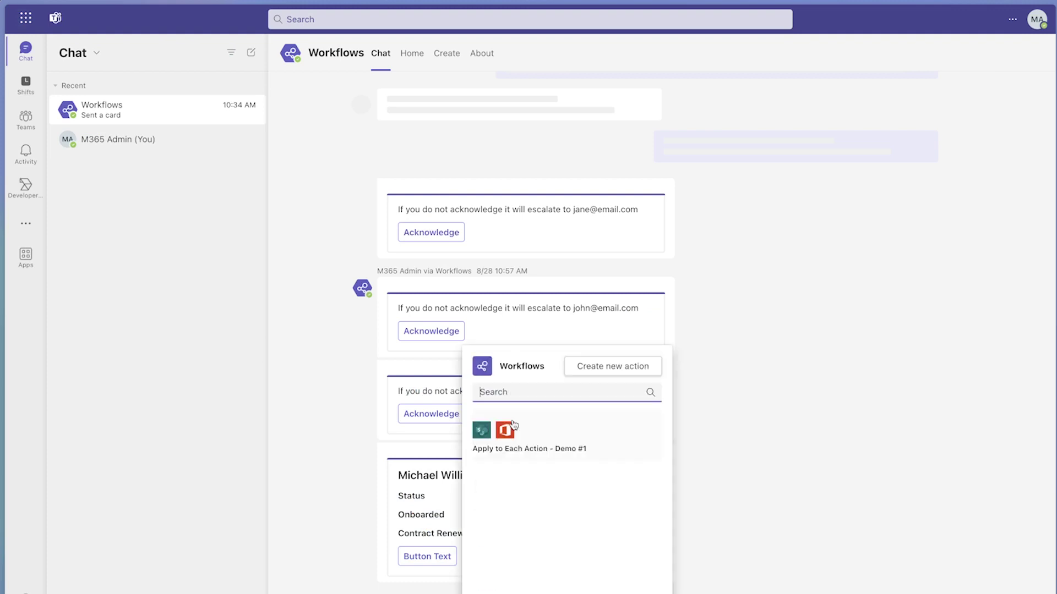
{"action": "left_click", "coordinate": [524, 447]}
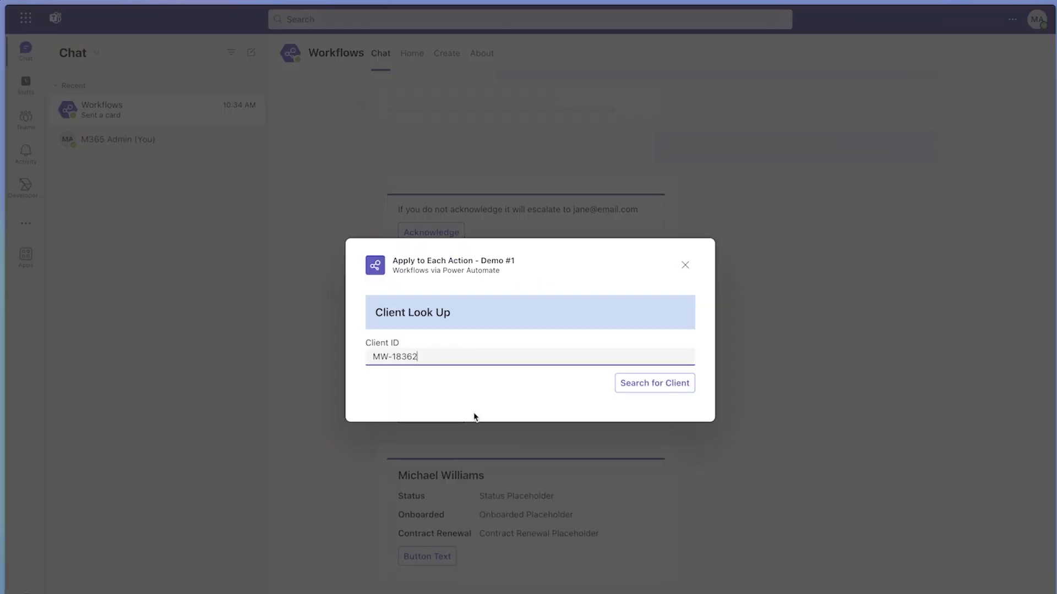
{"action": "left_click", "coordinate": [676, 384]}
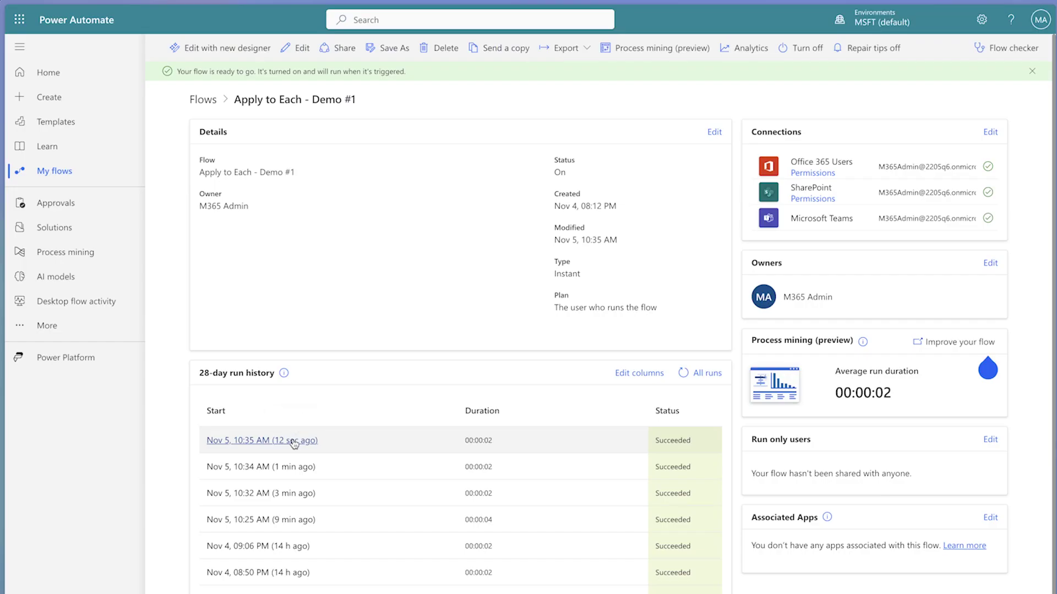
{"action": "left_click", "coordinate": [293, 440]}
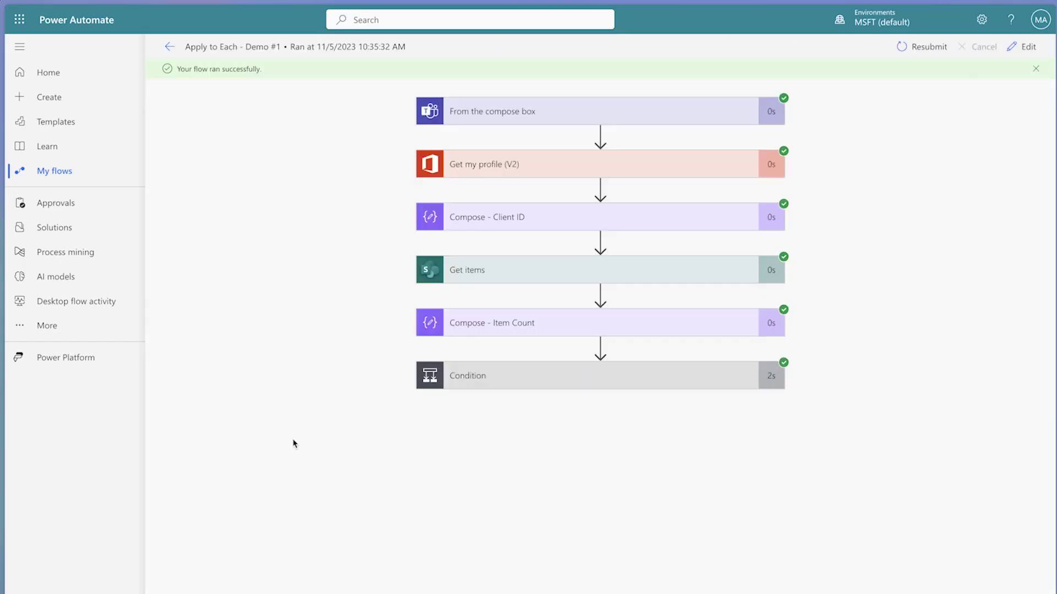
Expand the Condition and Compose run details to check the Status value in the output.
{"action": "left_click", "coordinate": [599, 378]}
{"action": "scroll", "coordinate": [600, 380], "scroll_direction": "down", "scroll_amount": 2}
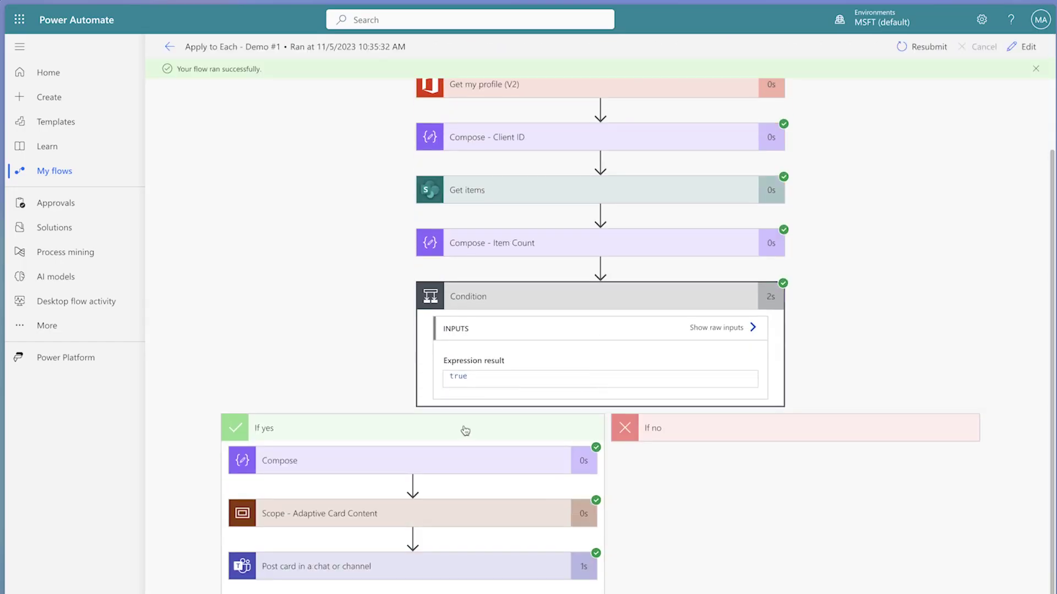
{"action": "left_click", "coordinate": [420, 471]}
Expand the Compose - Card Body step to view its Container and ColumnSet JSON.
{"action": "scroll", "coordinate": [421, 473], "scroll_direction": "down", "scroll_amount": 4}
{"action": "scroll", "coordinate": [421, 473], "scroll_direction": "down", "scroll_amount": 2}
{"action": "scroll", "coordinate": [353, 421], "scroll_direction": "down", "scroll_amount": 2}
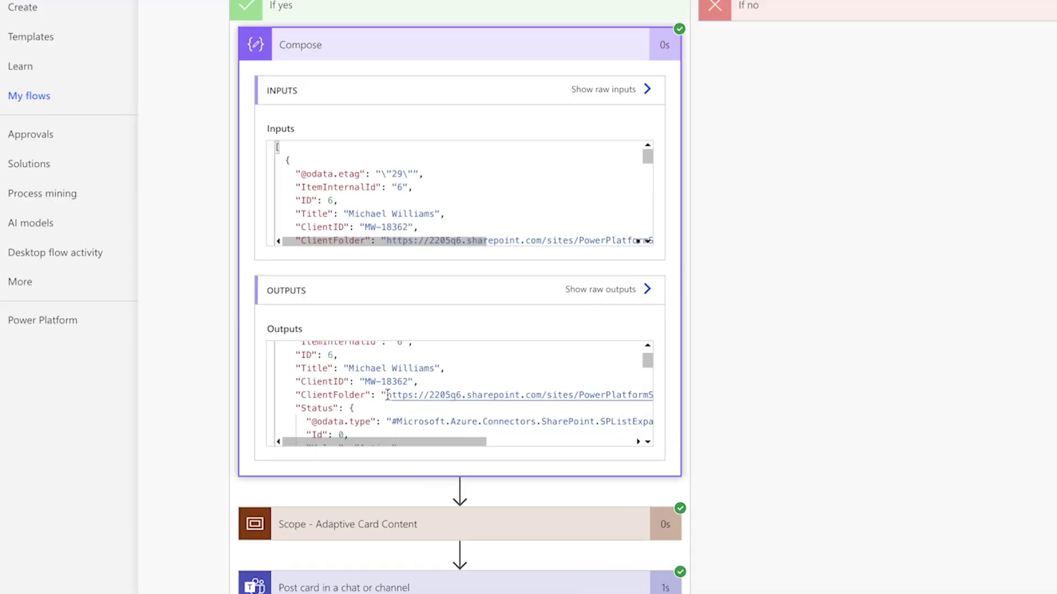
{"action": "scroll", "coordinate": [387, 394], "scroll_direction": "down", "scroll_amount": 3}
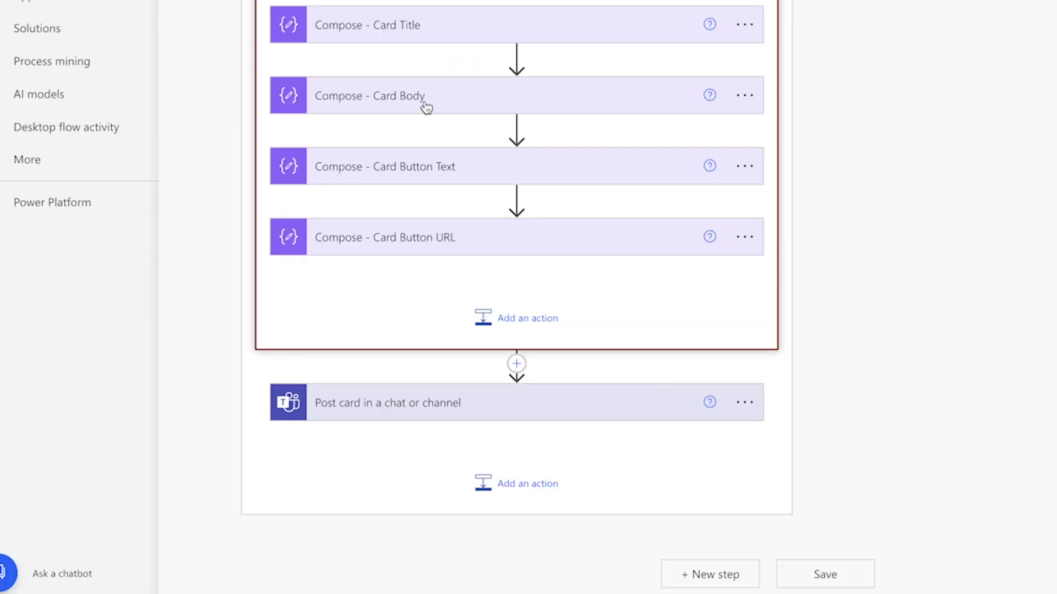
{"action": "left_click", "coordinate": [424, 104]}
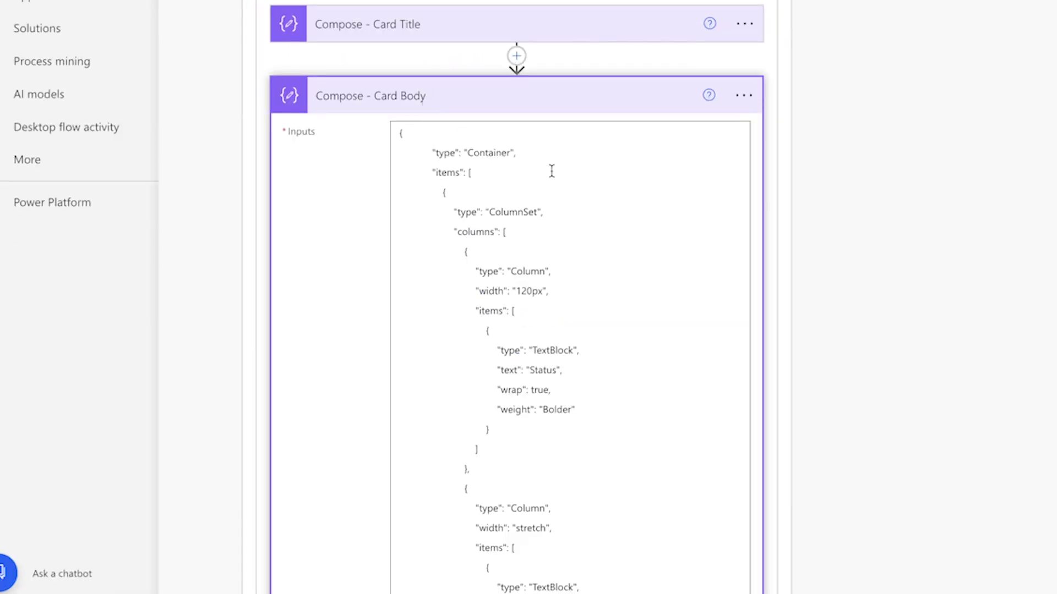
{"action": "scroll", "coordinate": [665, 214], "scroll_direction": "down", "scroll_amount": 6}
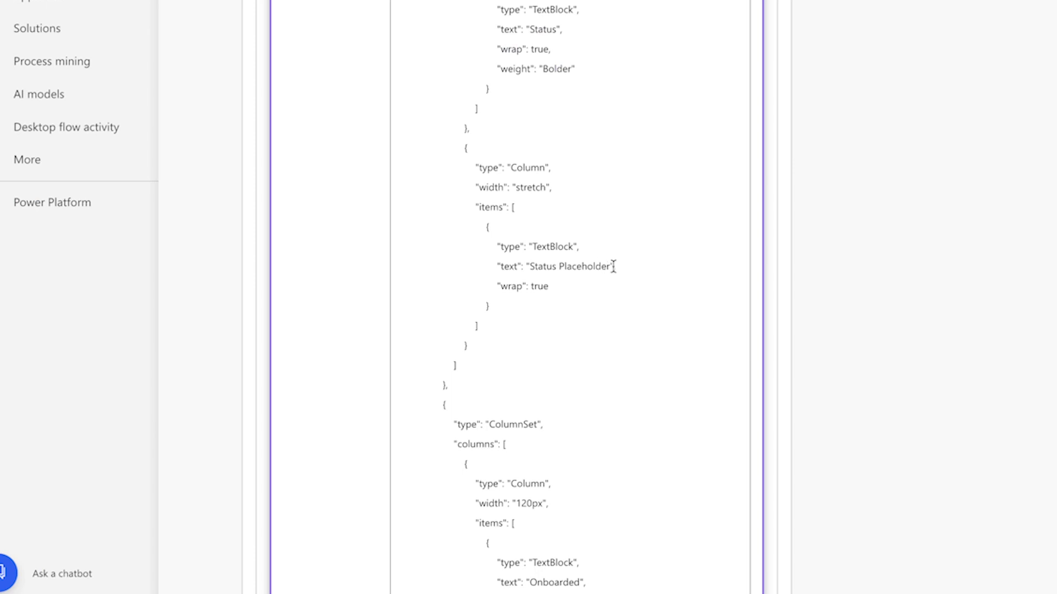
Replace Status Placeholder with outputs('Get_items')?['body/value']?[0]['Status/Value'], copying the expression too.
{"action": "left_click_drag", "start_coordinate": [609, 266], "coordinate": [535, 267]}
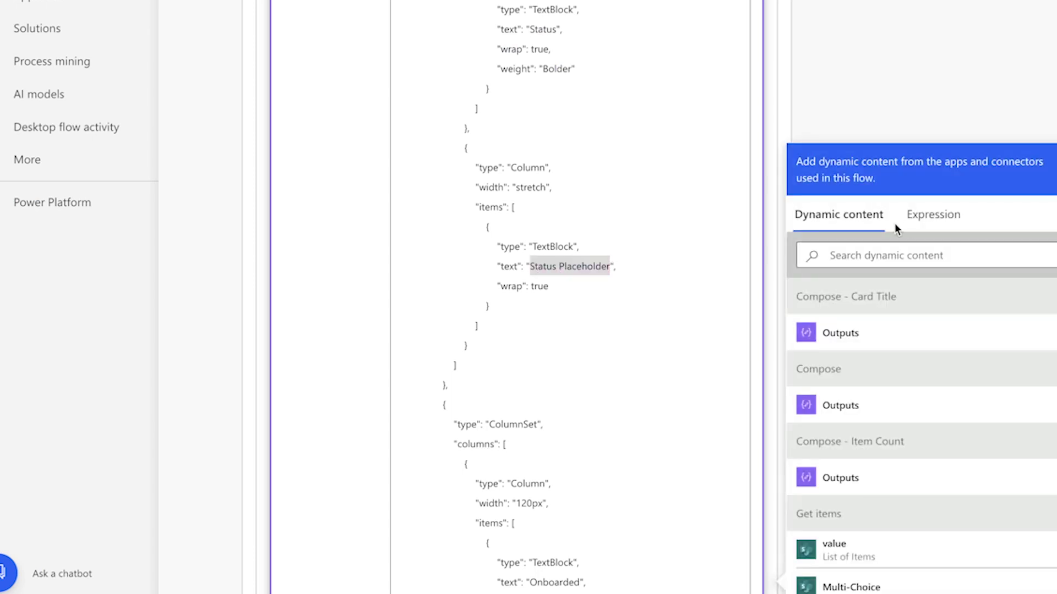
{"action": "left_click", "coordinate": [933, 223]}
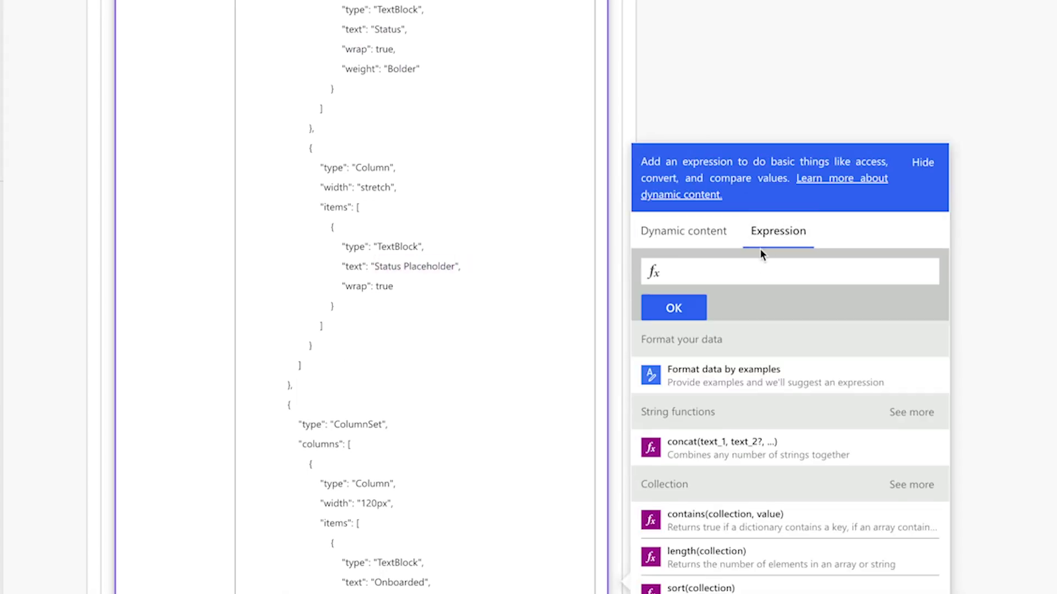
{"action": "type", "text": "?["}
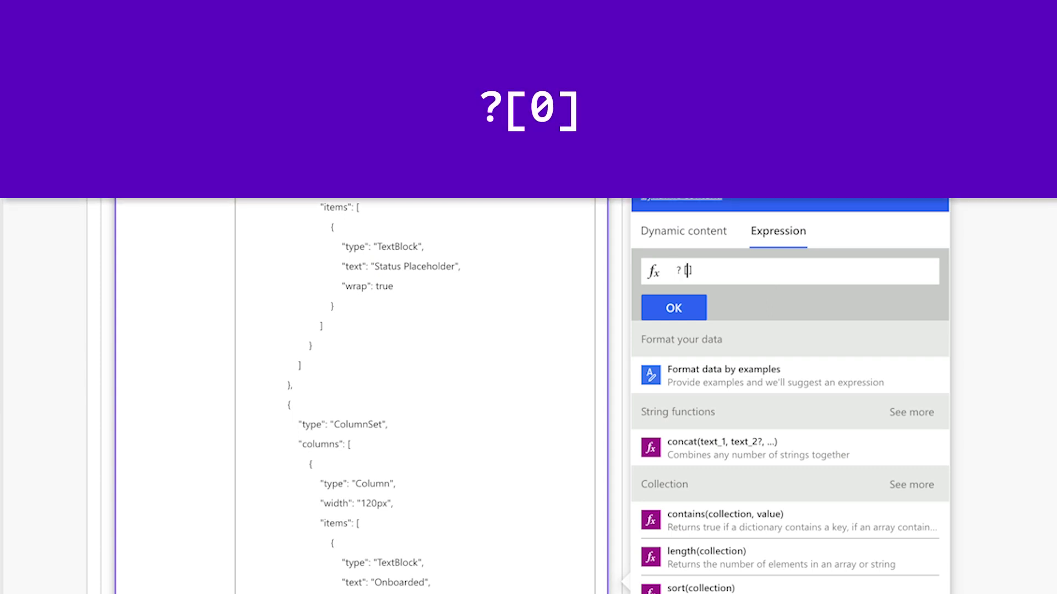
{"action": "type", "text": "0"}
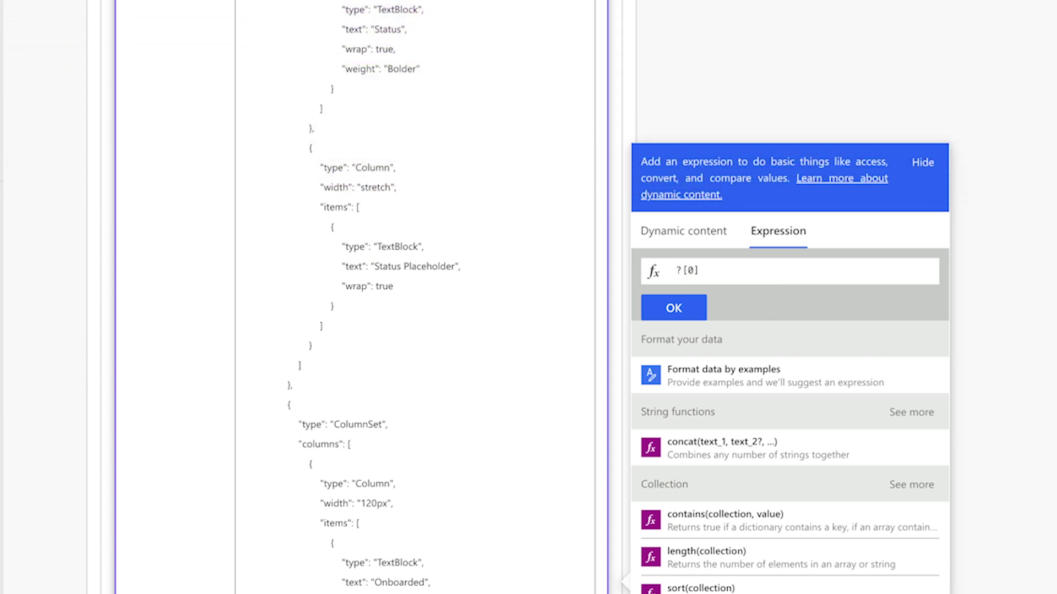
{"action": "key", "text": "Right"}
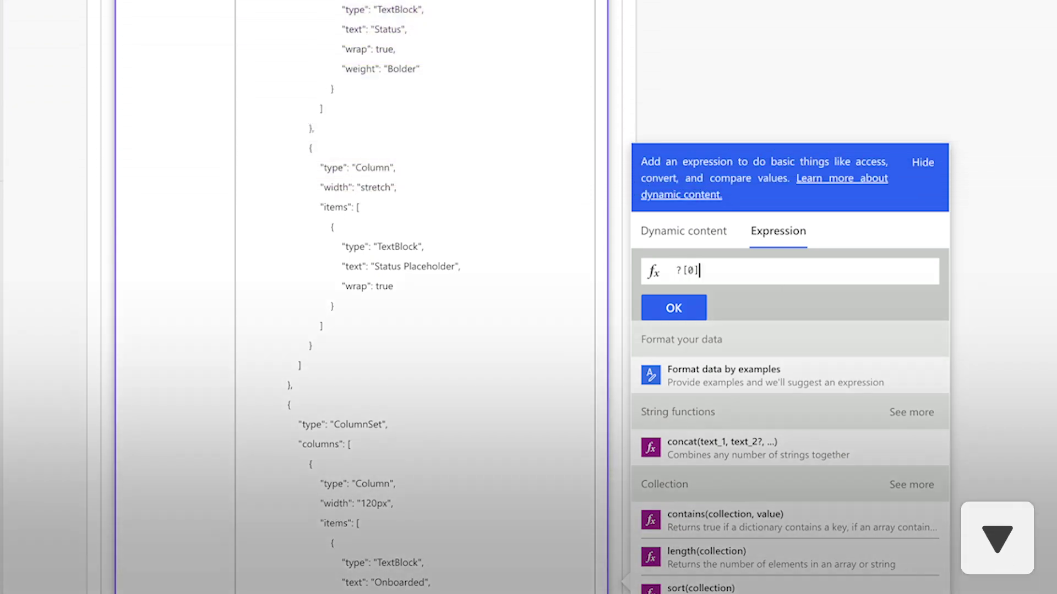
{"action": "type", "text": "['"}
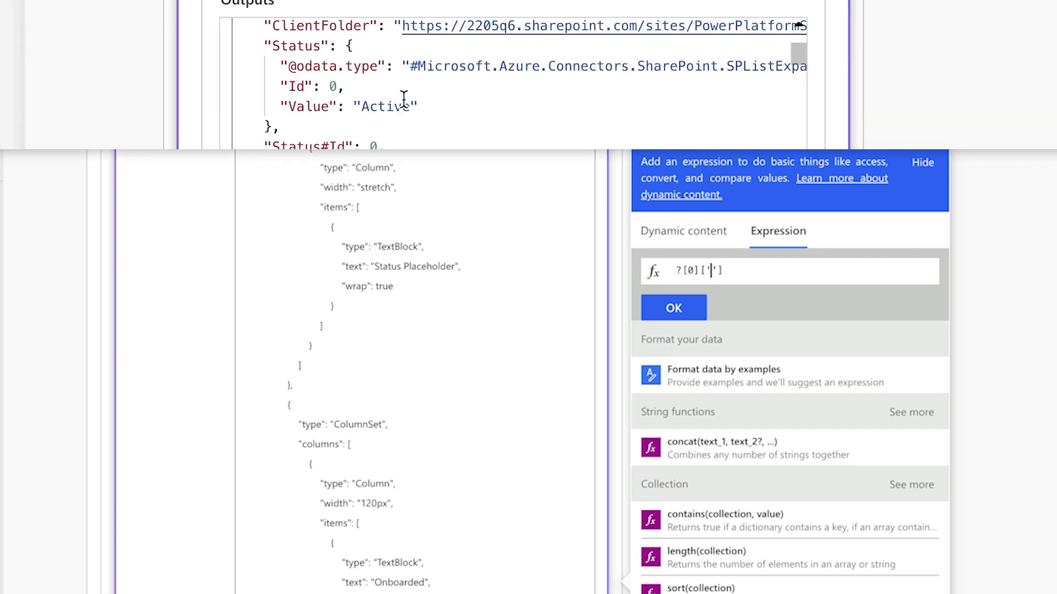
{"action": "type", "text": "Status/Value"}
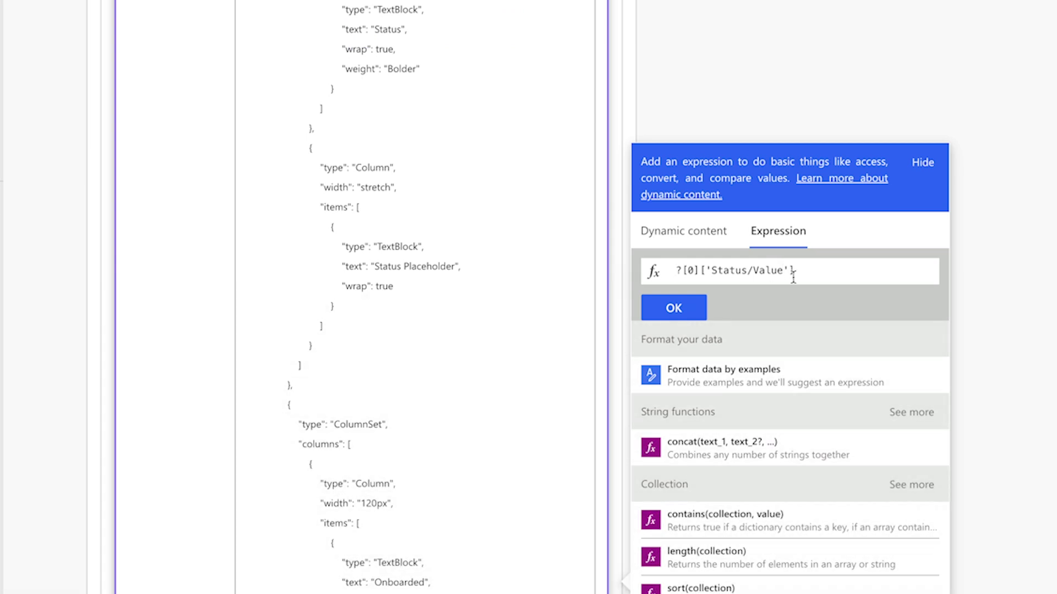
{"action": "left_click", "coordinate": [710, 234]}
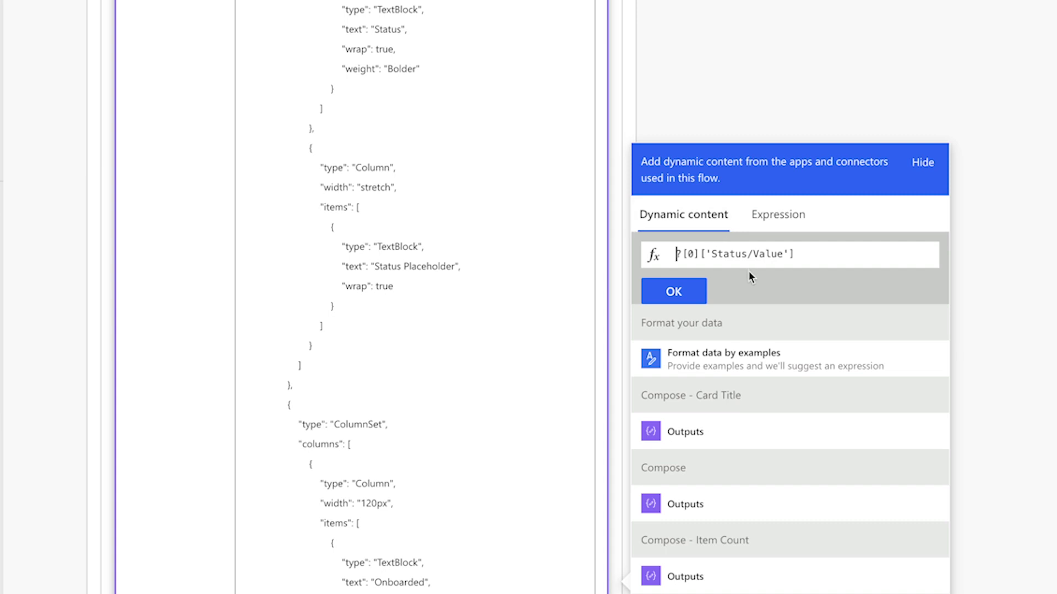
{"action": "scroll", "coordinate": [778, 371], "scroll_direction": "down", "scroll_amount": 5}
{"action": "left_click", "coordinate": [690, 419]}
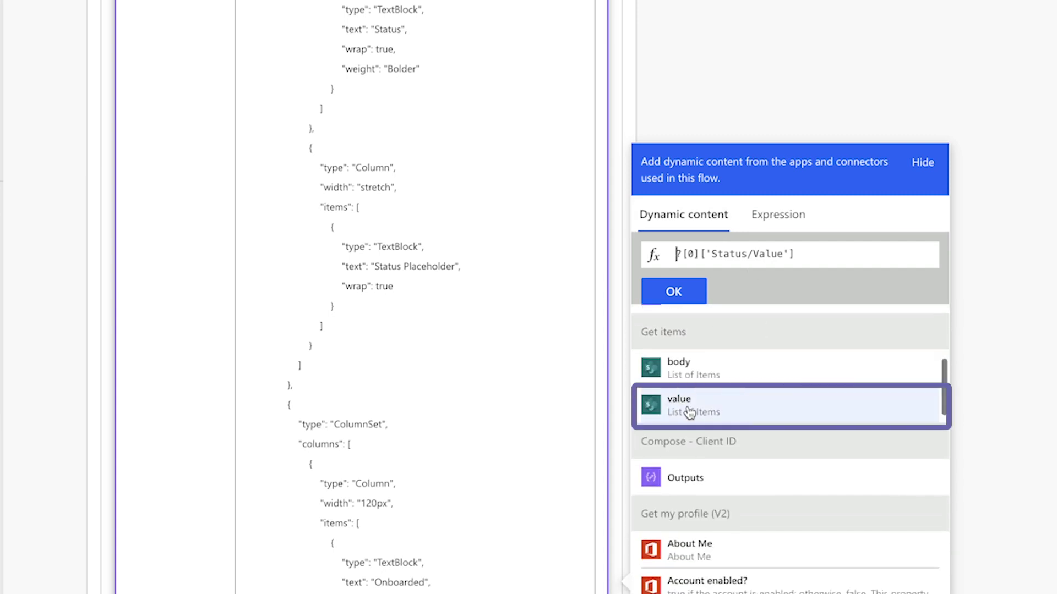
{"action": "key", "text": "super+c"}
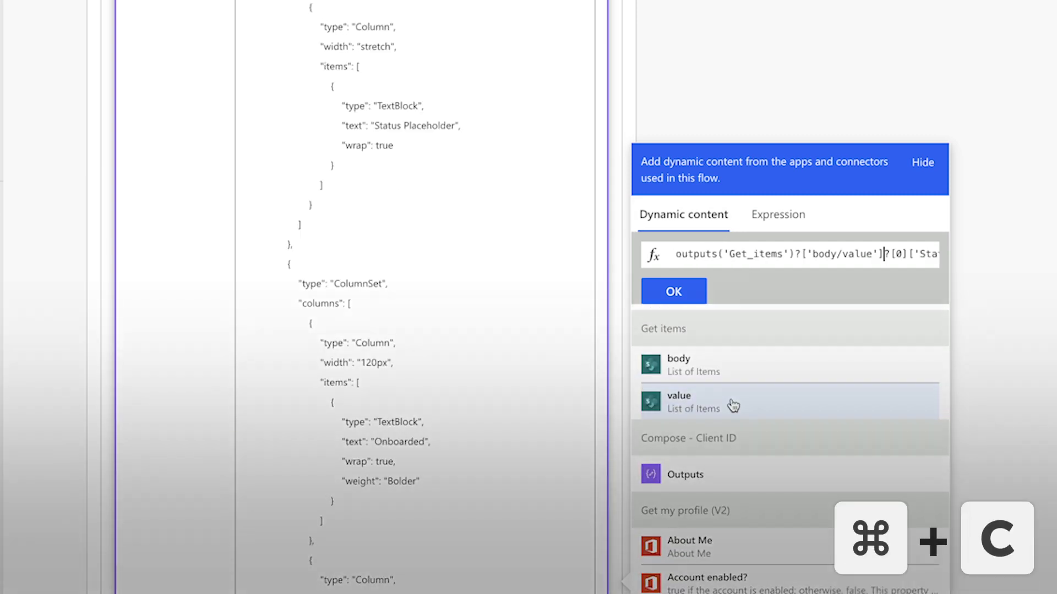
{"action": "key", "text": "super+a"}
{"action": "left_click", "coordinate": [688, 295]}
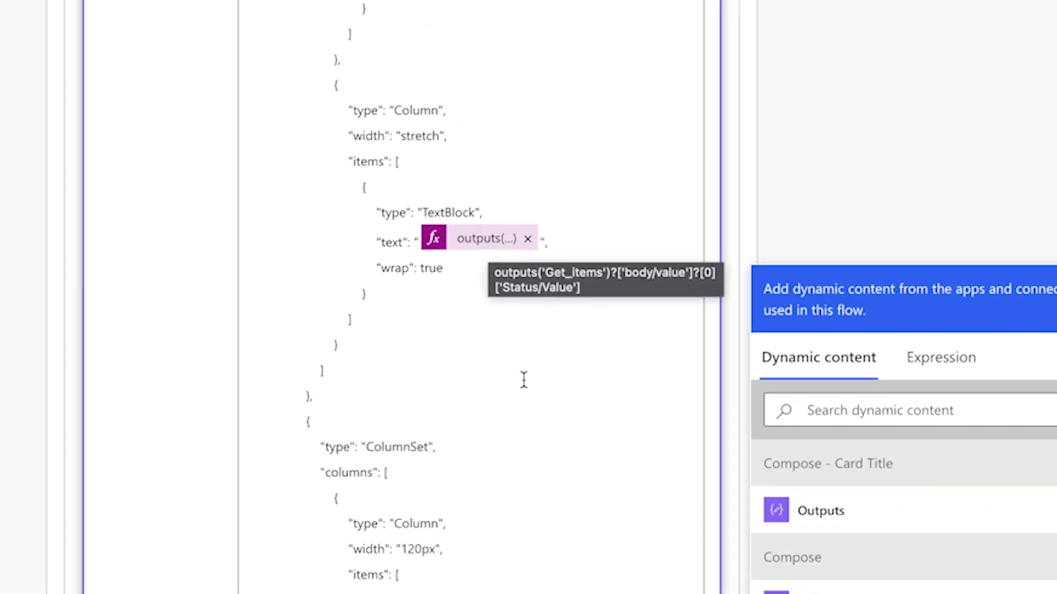
Start an expression from the copied Status expression, changing the column to Onboarded.
{"action": "scroll", "coordinate": [572, 484], "scroll_direction": "down", "scroll_amount": 5}
{"action": "scroll", "coordinate": [589, 504], "scroll_direction": "down", "scroll_amount": 3}
{"action": "left_click_drag", "start_coordinate": [461, 436], "coordinate": [552, 437]}
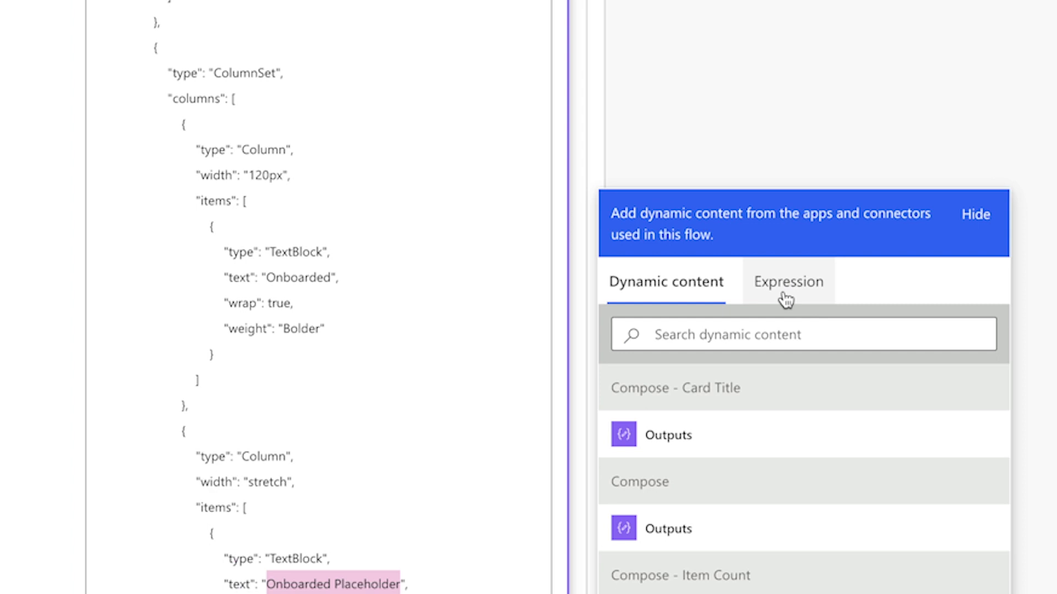
{"action": "left_click", "coordinate": [785, 299]}
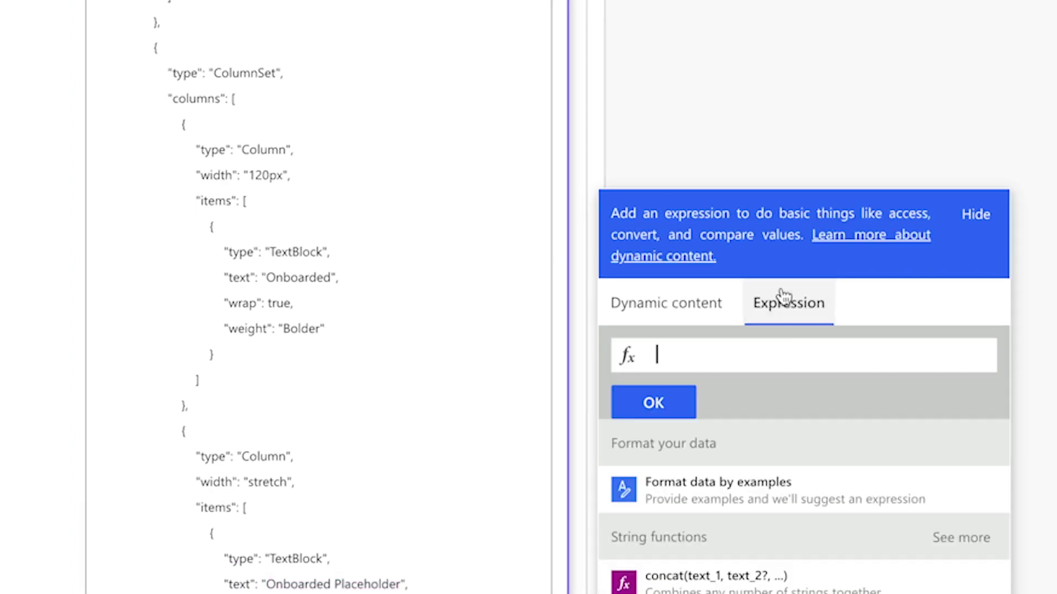
{"action": "key", "text": "ctrl+v"}
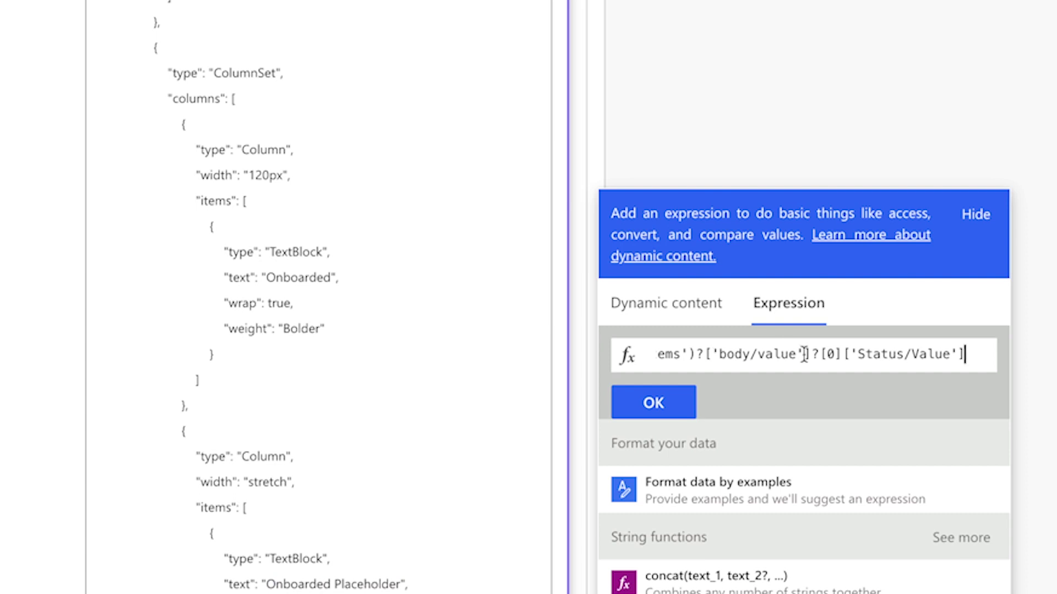
{"action": "double_click", "coordinate": [894, 356]}
{"action": "left_click", "coordinate": [958, 357], "text": "shift"}
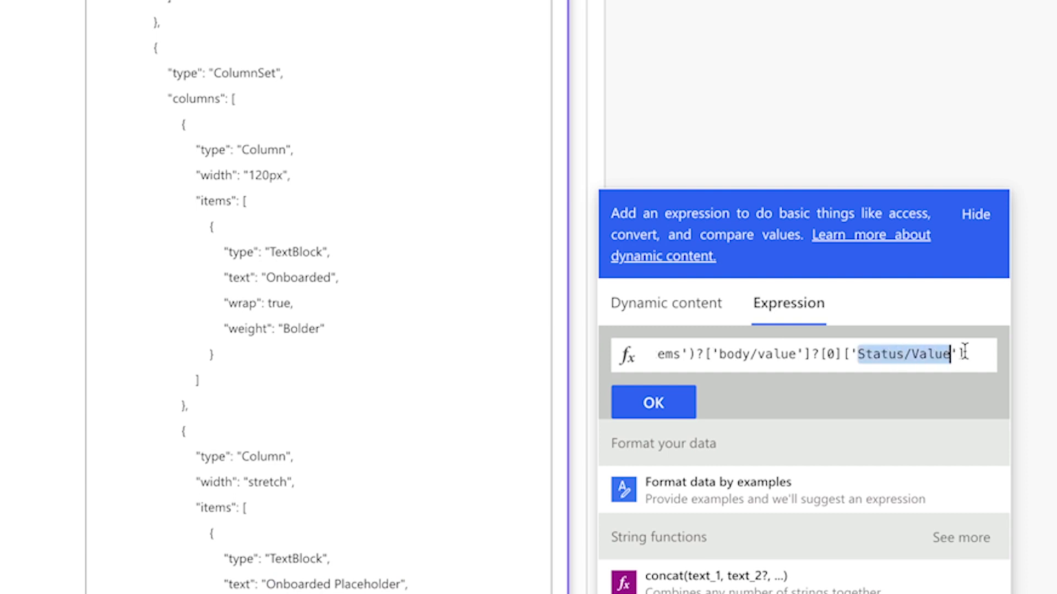
{"action": "type", "text": "Onboarded"}
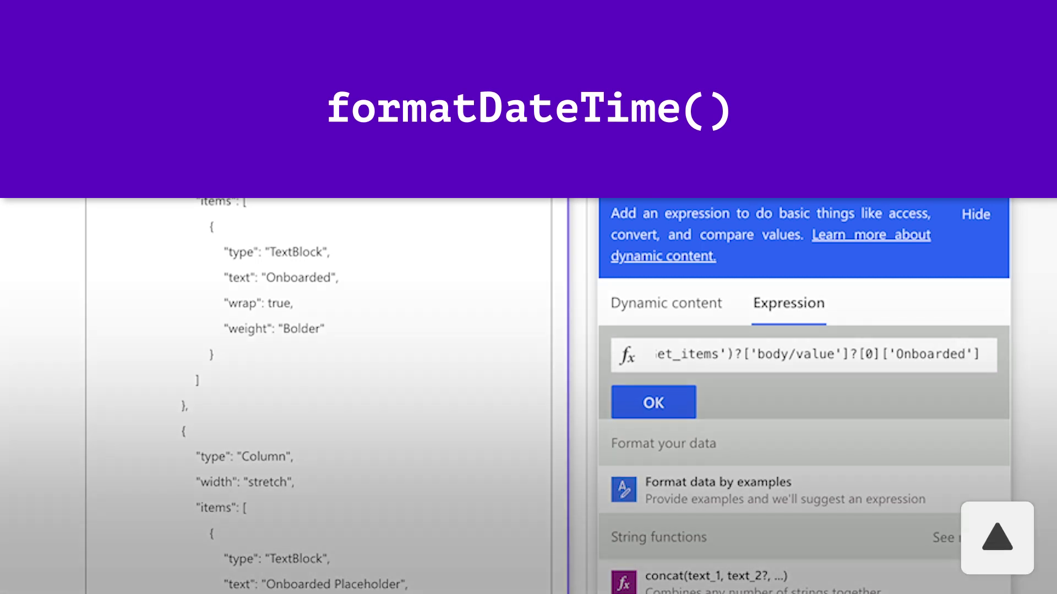
Wrap it in formatDateTime(...,'MMM dd, yyyy') and copy the finished expression.
{"action": "key", "text": "Home"}
{"action": "type", "text": "formatDateTime"}
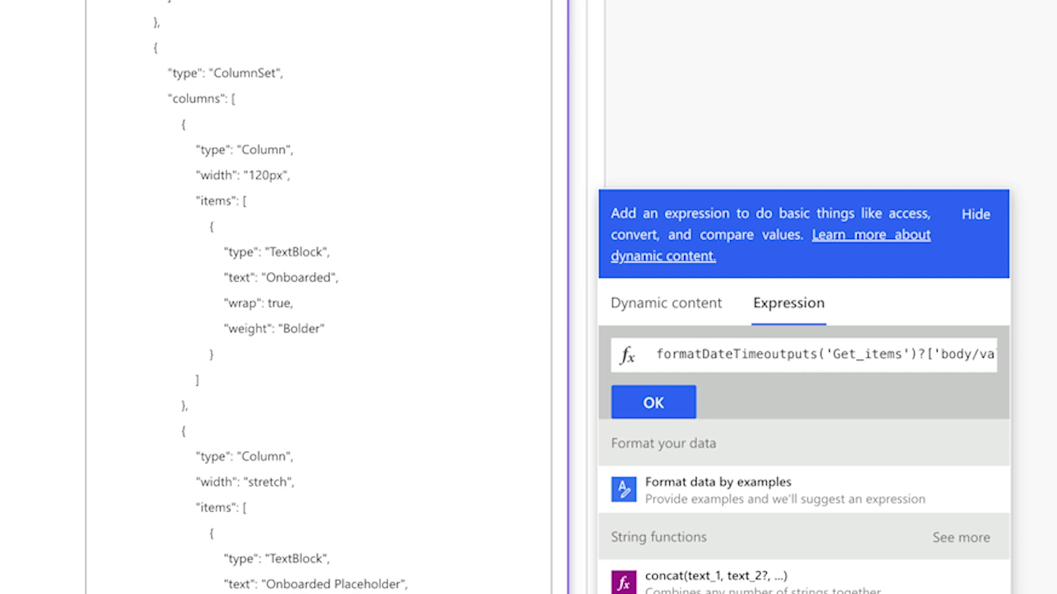
{"action": "type", "text": "("}
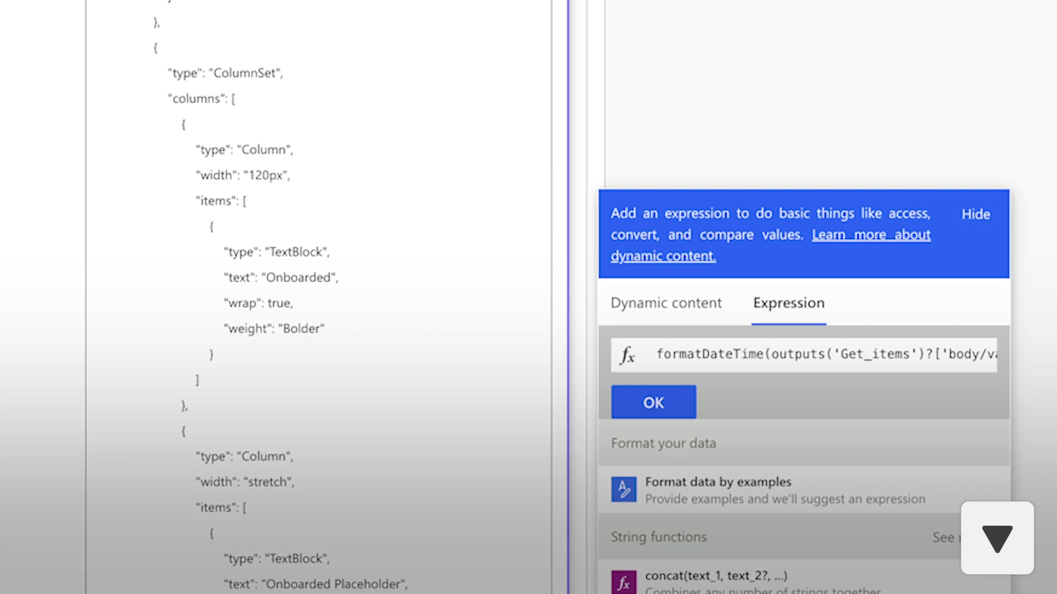
{"action": "left_click", "coordinate": [965, 354]}
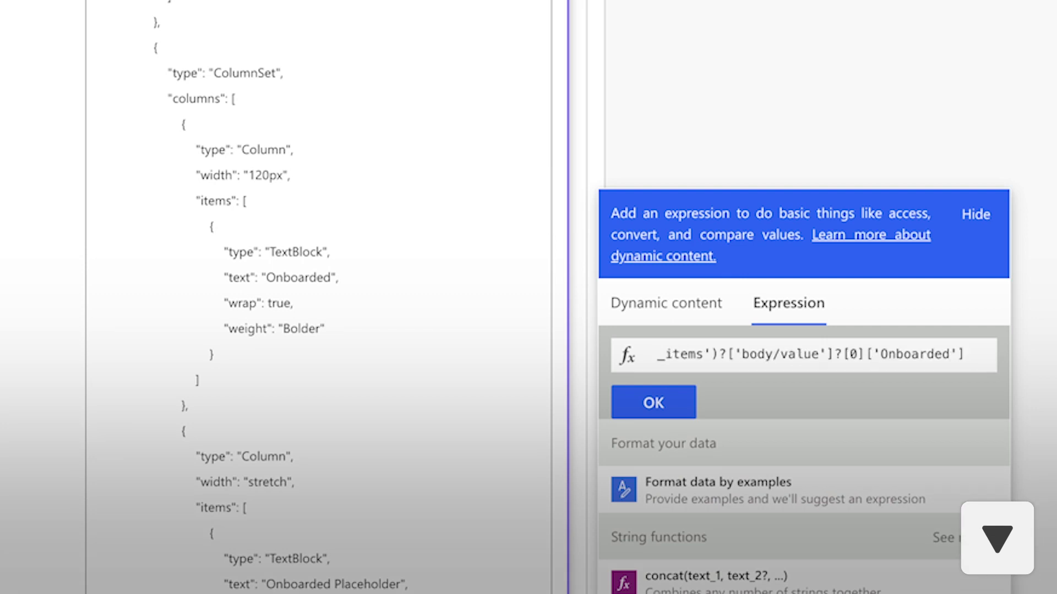
{"action": "type", "text": ",''"}
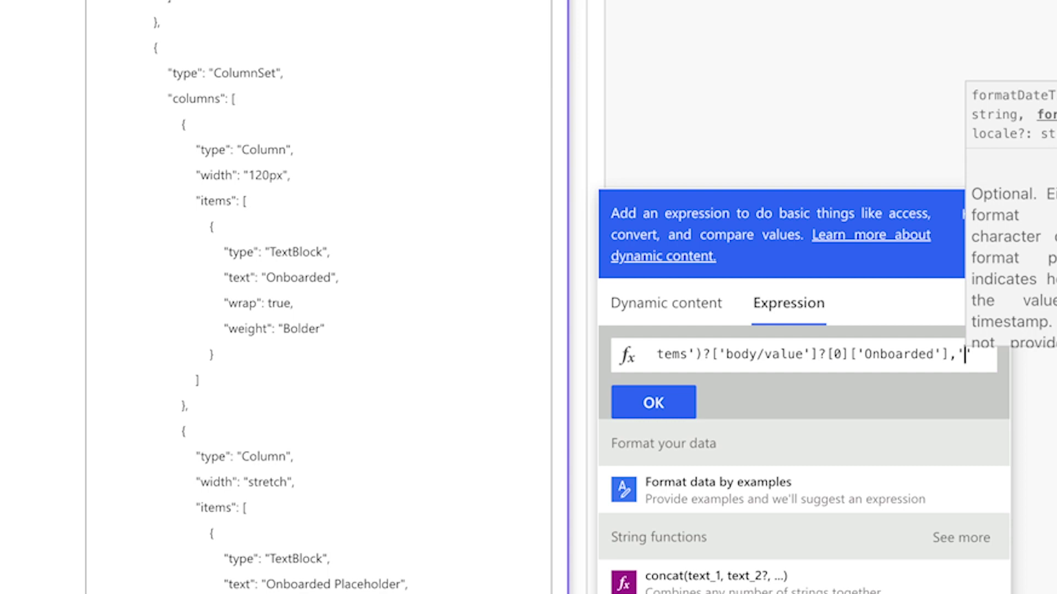
{"action": "type", "text": "MMM dd"}
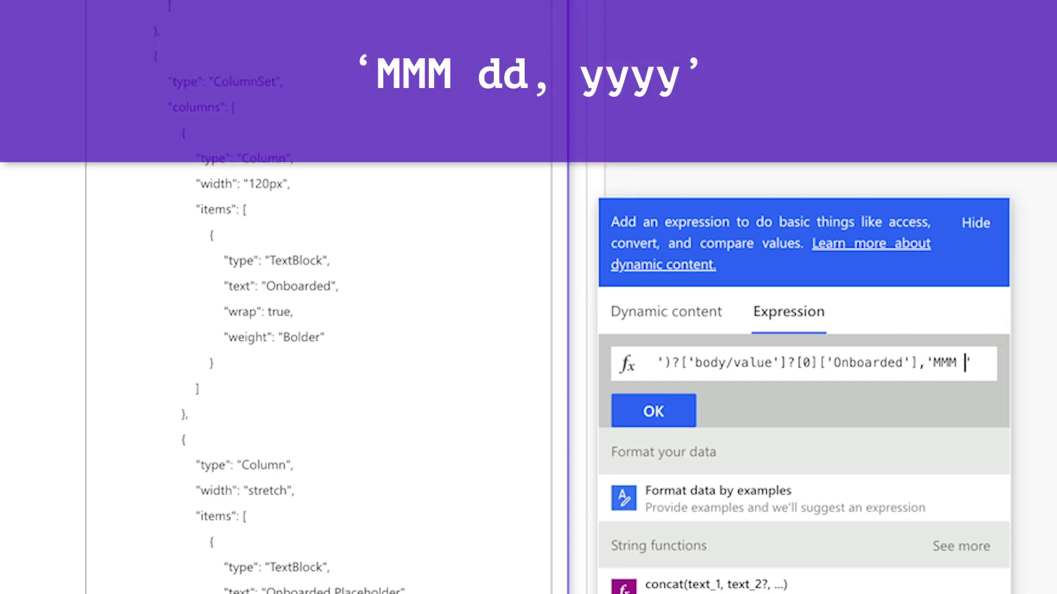
{"action": "type", "text": ", yyyy"}
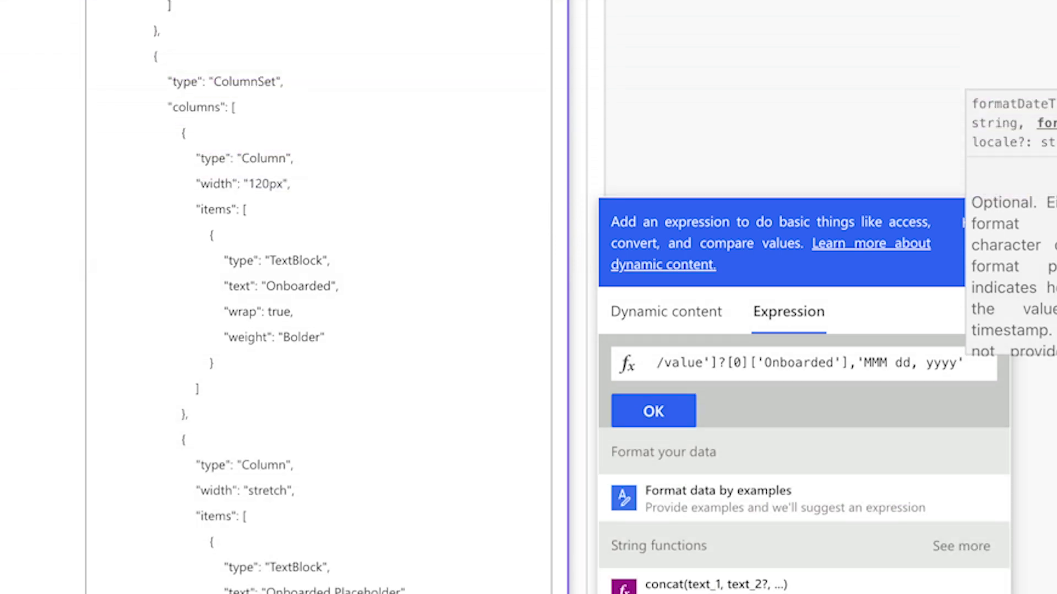
{"action": "type", "text": ")"}
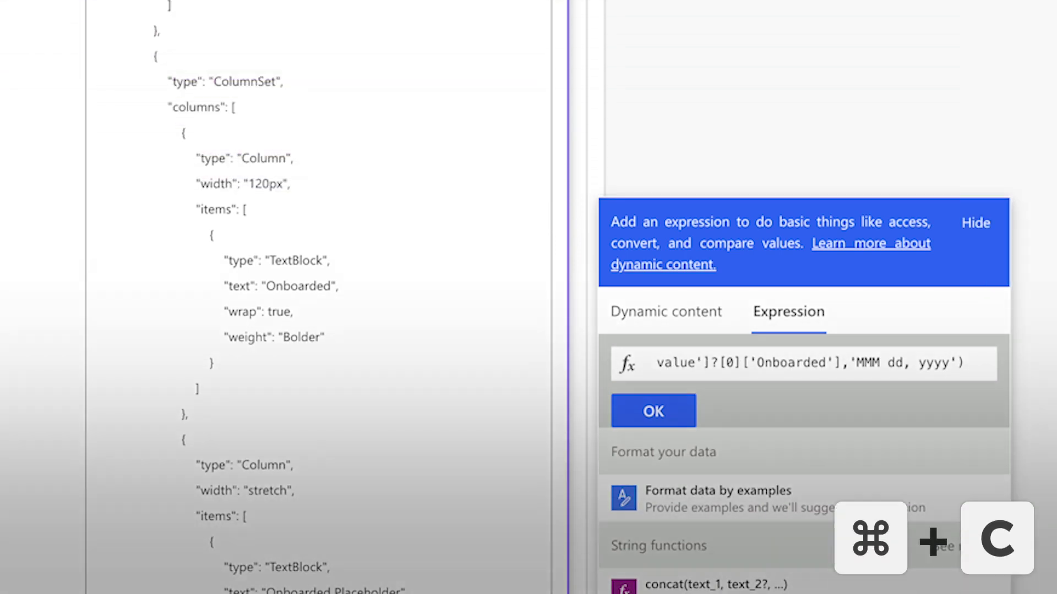
{"action": "key", "text": "super+a"}
{"action": "key", "text": "super+c"}
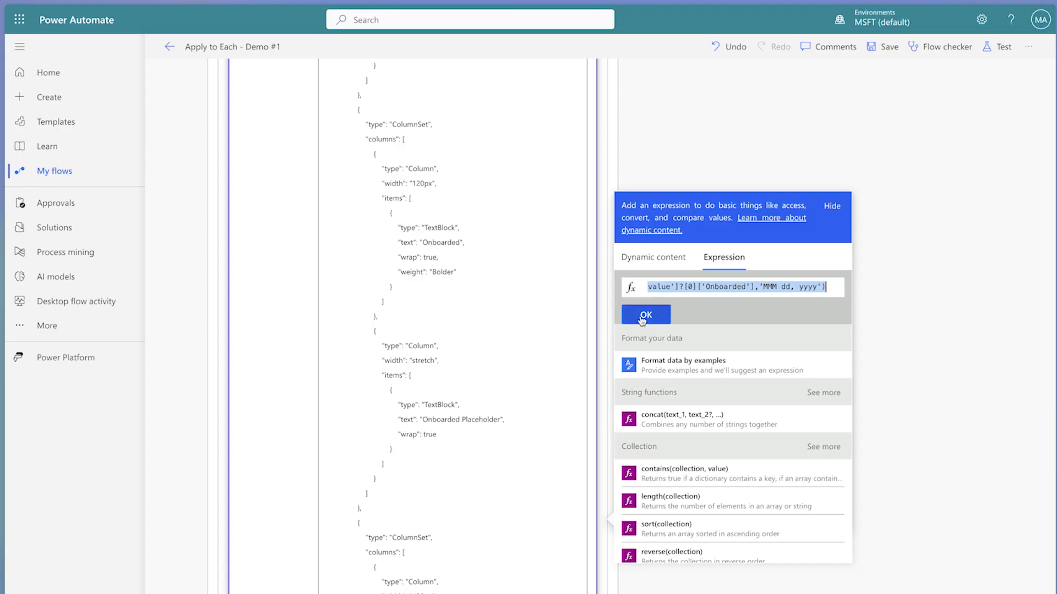
Insert the Onboarded date expression and replace the Contract Renewal placeholder with a ContractRenewal formatted-date expression.
{"action": "left_click", "coordinate": [654, 411]}
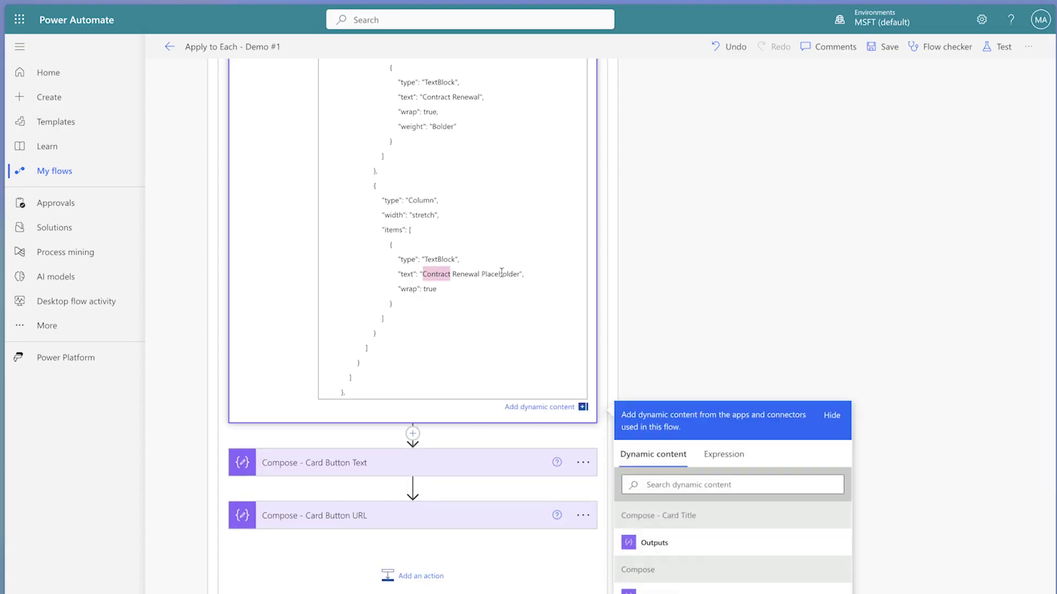
{"action": "left_click_drag", "start_coordinate": [516, 272], "coordinate": [529, 275]}
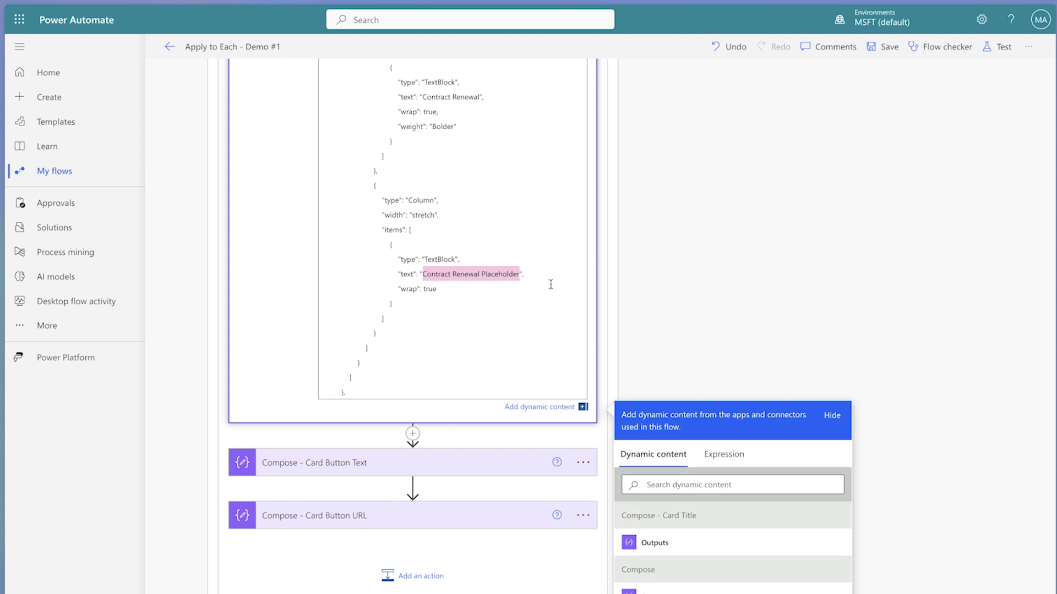
{"action": "left_click", "coordinate": [713, 452]}
{"action": "key", "text": "ctrl+v"}
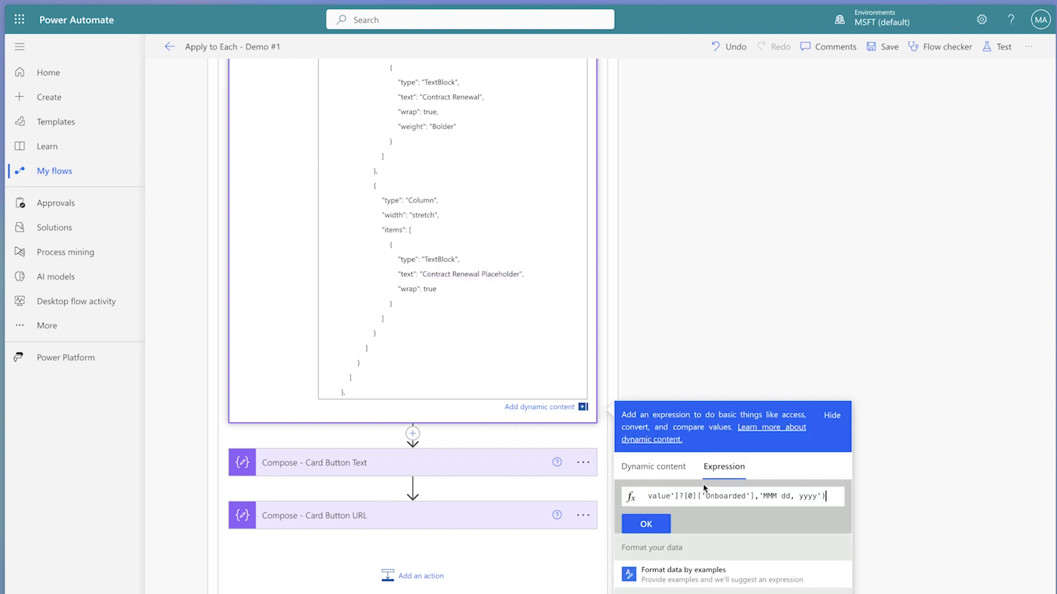
{"action": "double_click", "coordinate": [727, 496]}
{"action": "type", "text": "ContractR"}
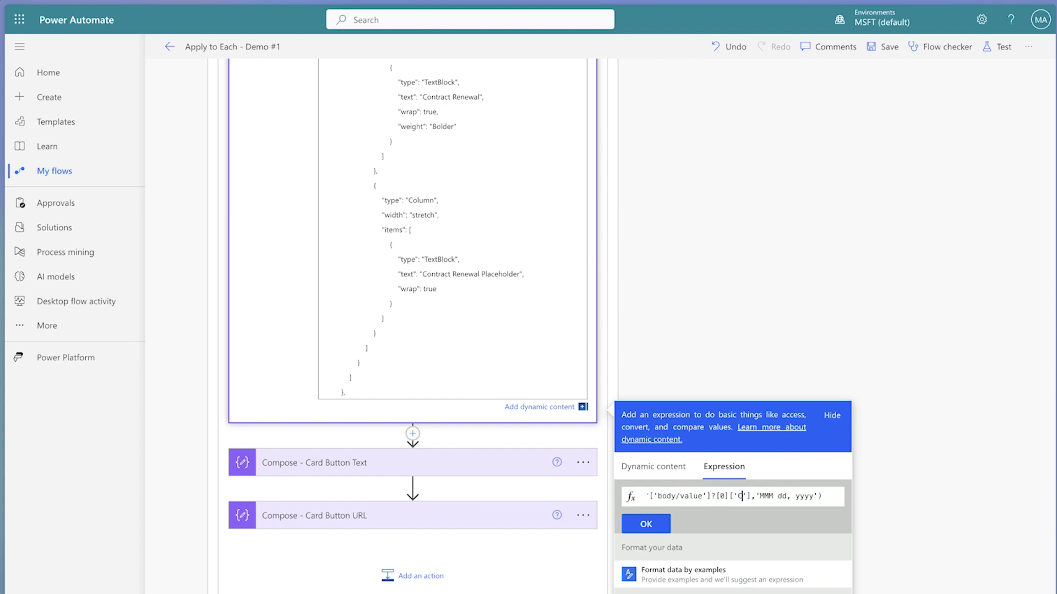
{"action": "type", "text": "enewal"}
{"action": "left_click", "coordinate": [648, 526]}
Set the Card Button Text to 'Client Folder'.
{"action": "left_click", "coordinate": [313, 462]}
{"action": "double_click", "coordinate": [341, 326]}
{"action": "type", "text": "client Folde"}
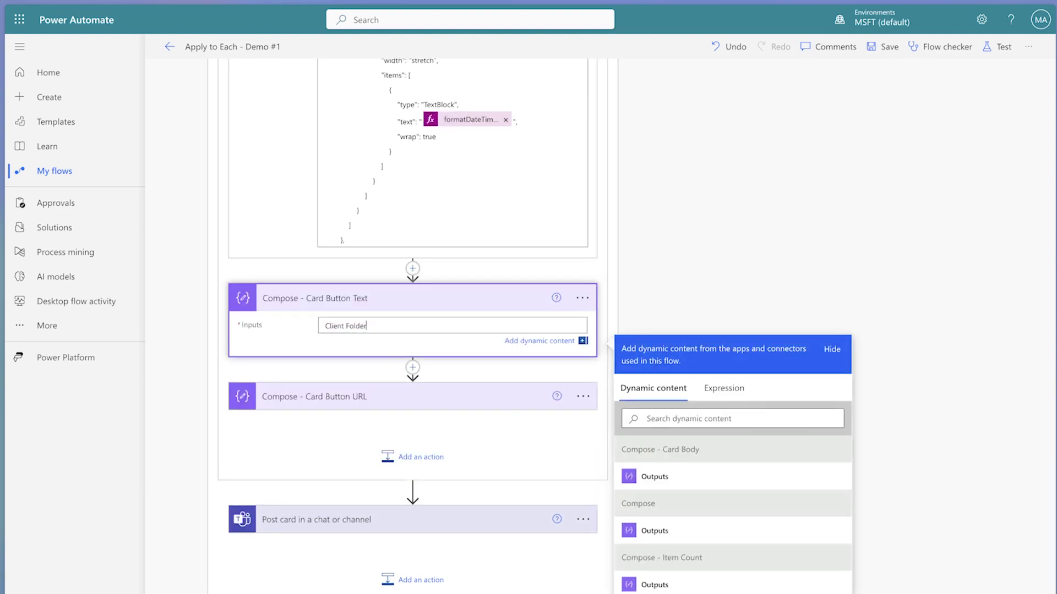
Set the Card Button URL to the first item's ClientFolder expression and save the flow.
{"action": "left_click", "coordinate": [388, 400]}
{"action": "left_click", "coordinate": [389, 410]}
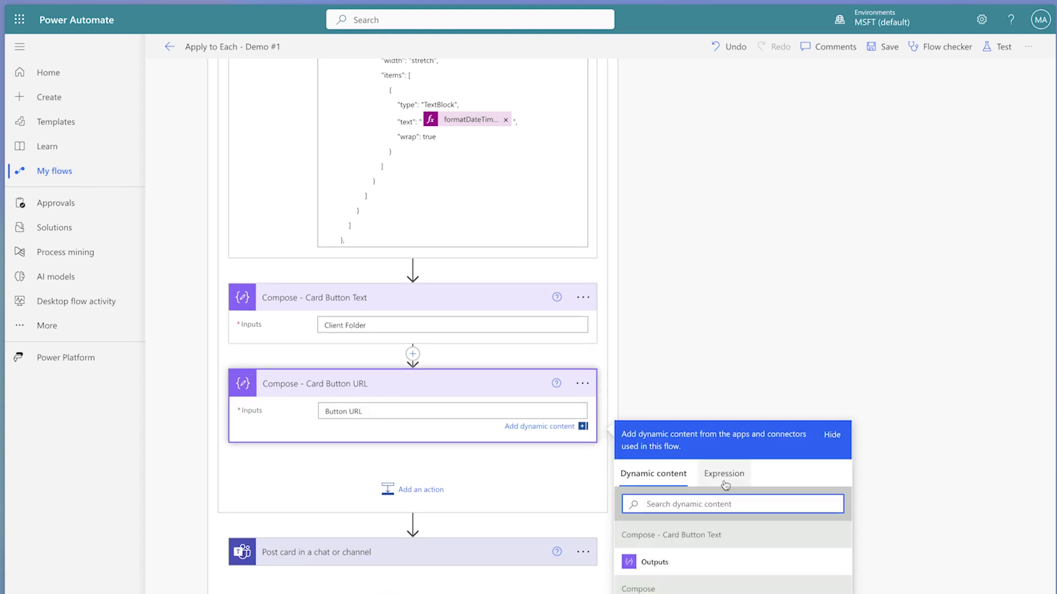
{"action": "left_click", "coordinate": [725, 474]}
{"action": "type", "text": "?[0"}
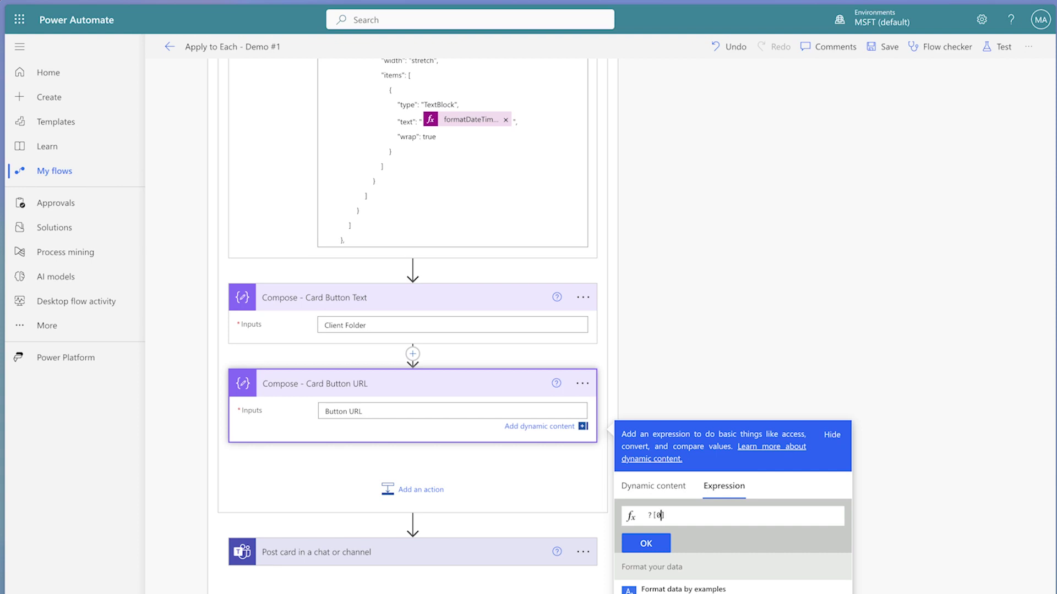
{"action": "type", "text": "]['ClientFolder"}
{"action": "left_click", "coordinate": [660, 487]}
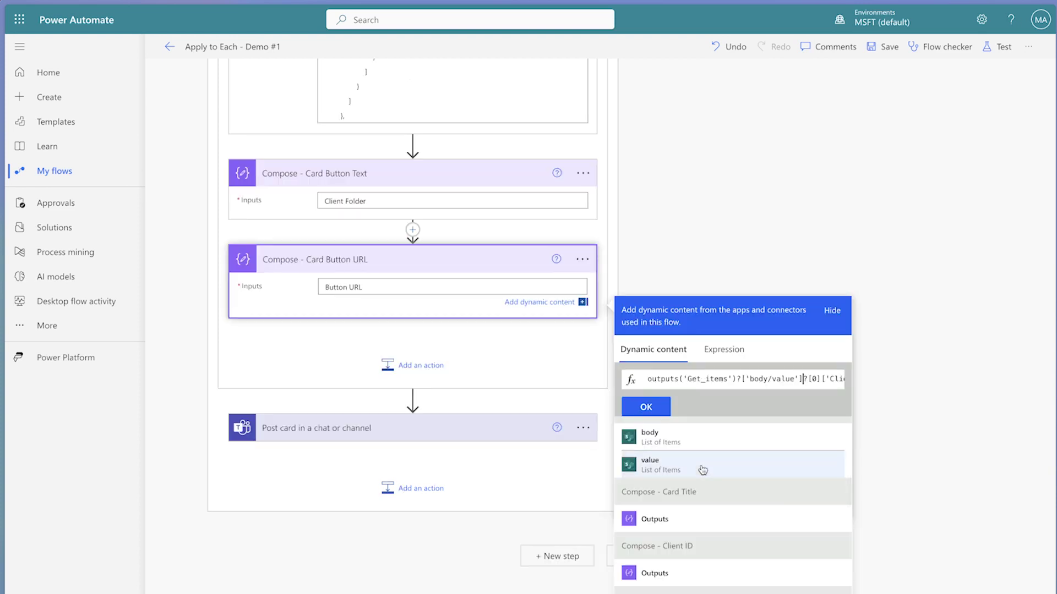
{"action": "left_click", "coordinate": [652, 409]}
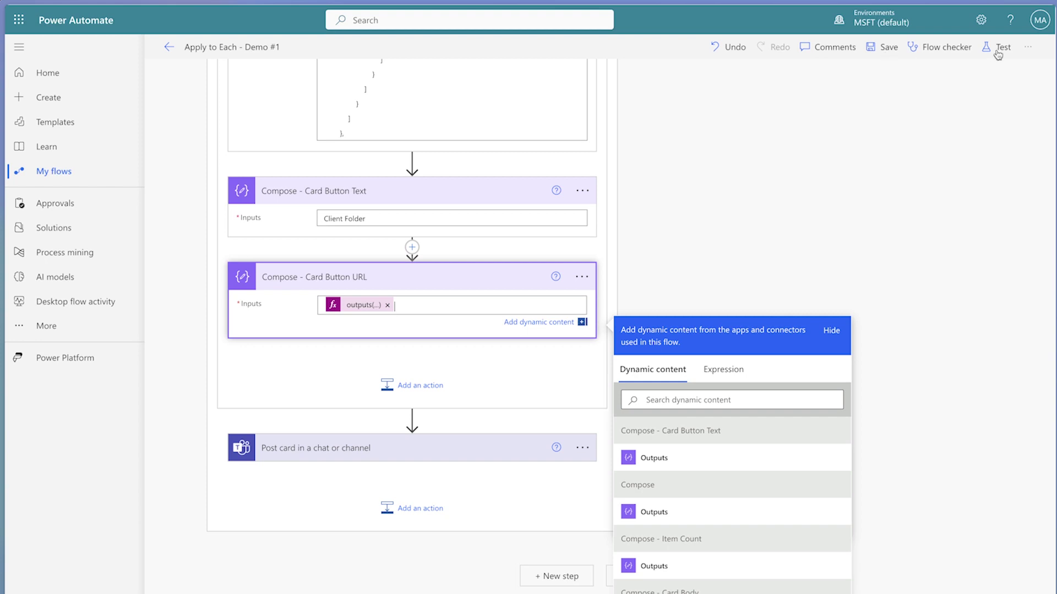
{"action": "left_click", "coordinate": [888, 48]}
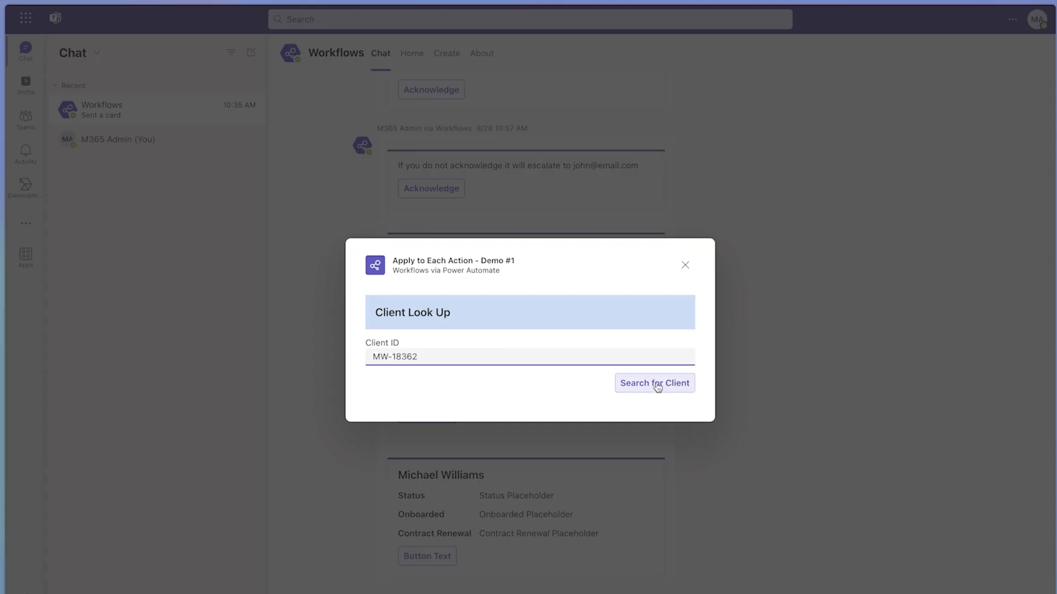
Search for the client in Client Look Up and open the Client Folder from the posted card.
{"action": "left_click", "coordinate": [657, 384]}
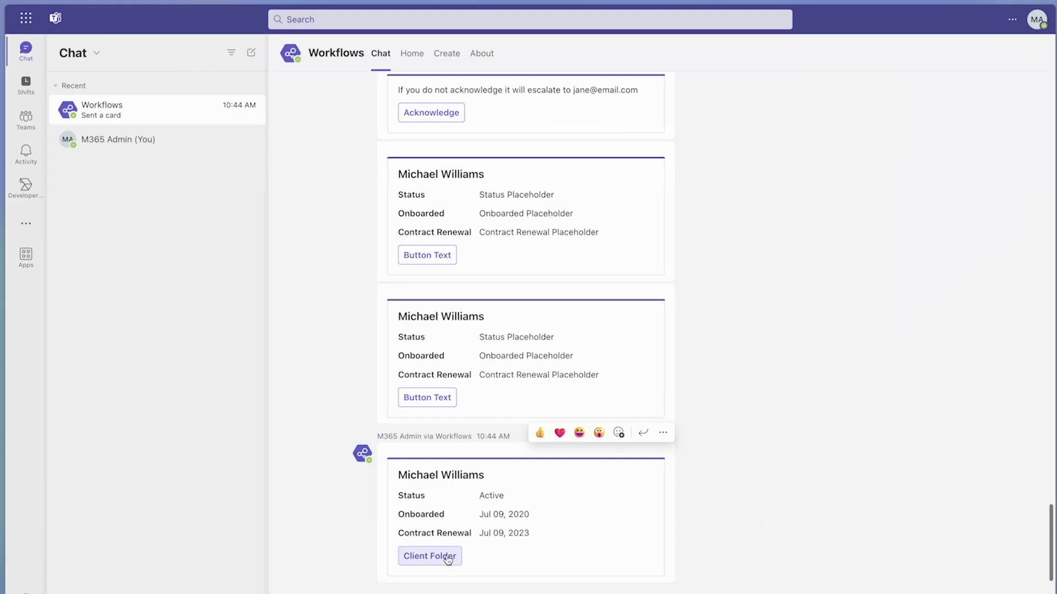
{"action": "left_click", "coordinate": [448, 557]}
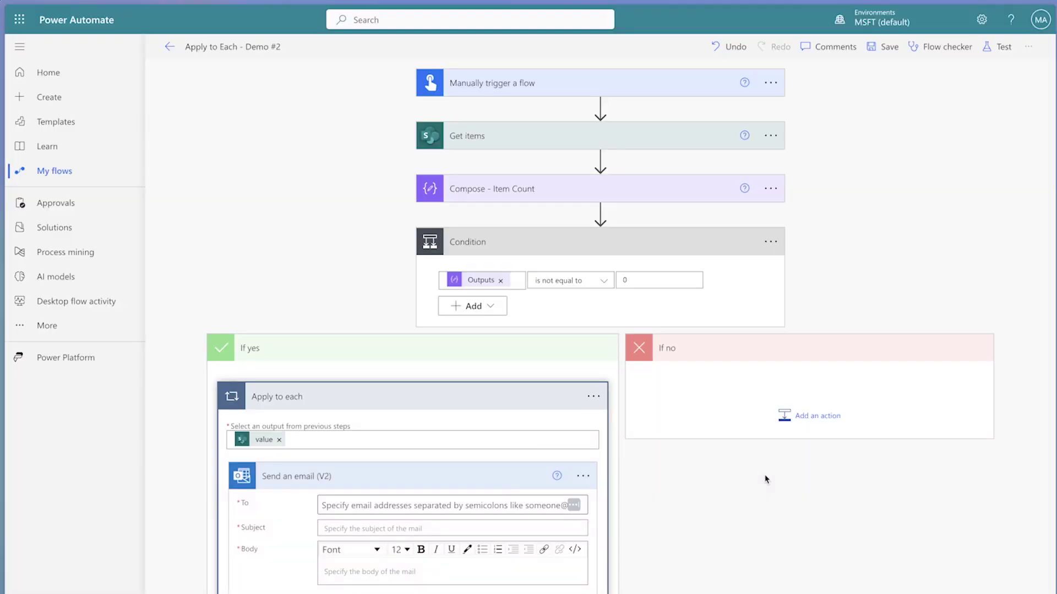
Set the Demo #2 email's To field to Assigned To Email, creating an Apply to each 2 loop.
{"action": "scroll", "coordinate": [766, 479], "scroll_direction": "down", "scroll_amount": 3}
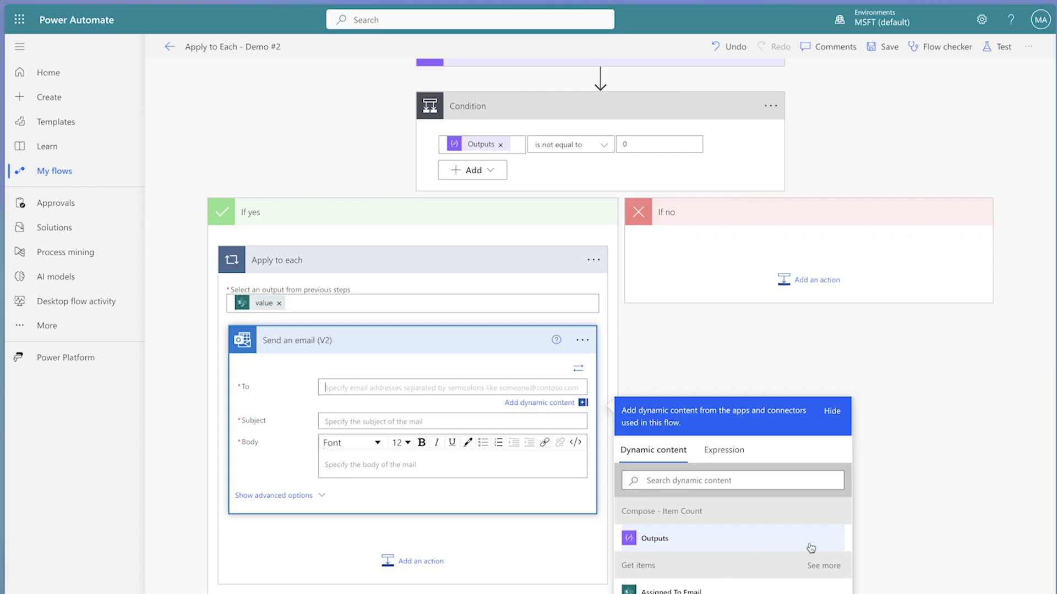
{"action": "scroll", "coordinate": [803, 561], "scroll_direction": "down", "scroll_amount": 2}
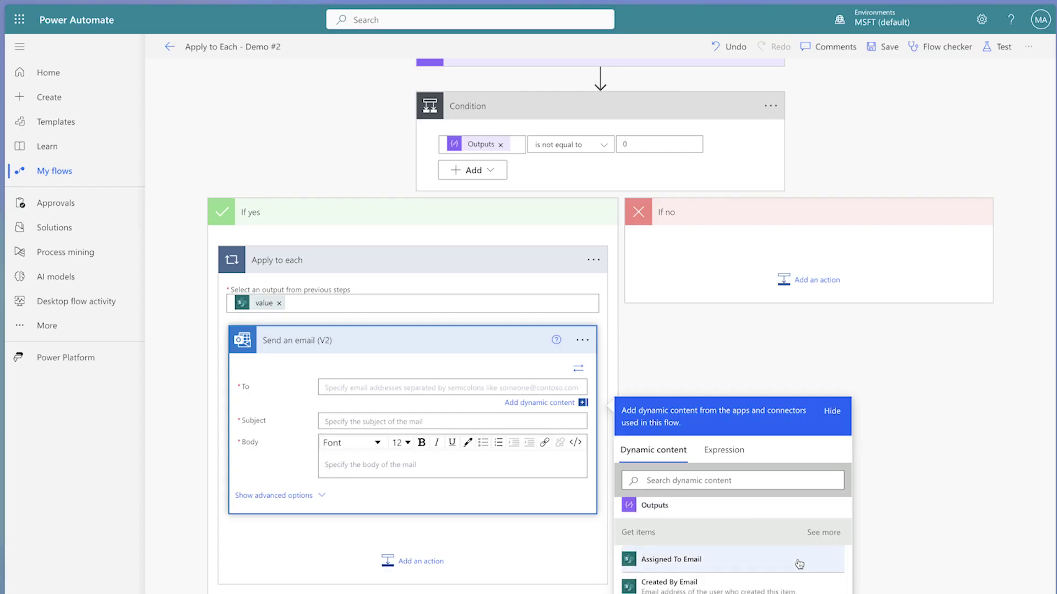
{"action": "left_click", "coordinate": [799, 564]}
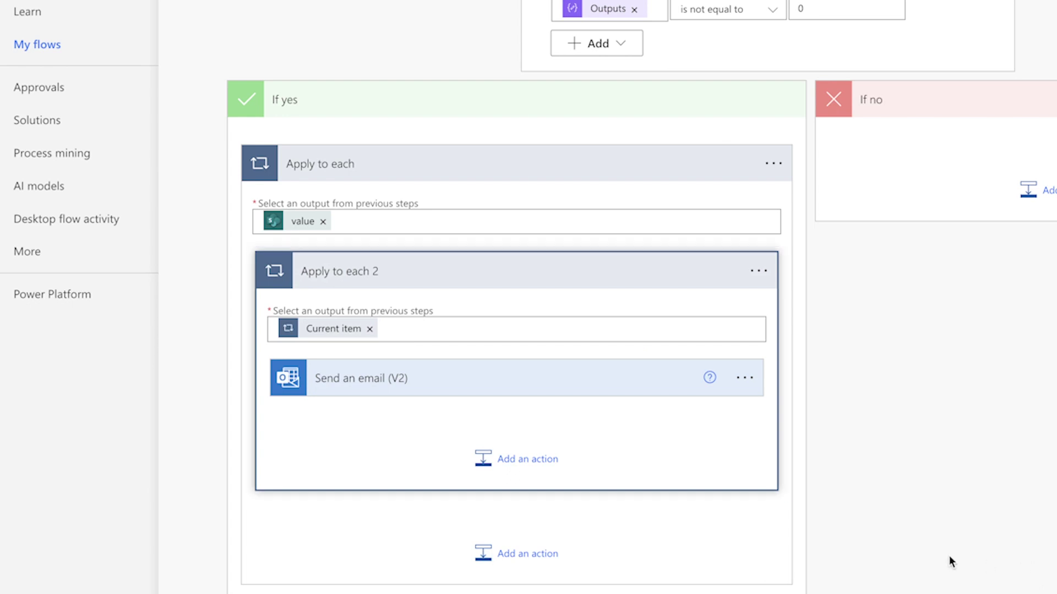
Delete the nested Apply to each 2 loop and add a Select data operation in its place.
{"action": "left_click", "coordinate": [583, 383]}
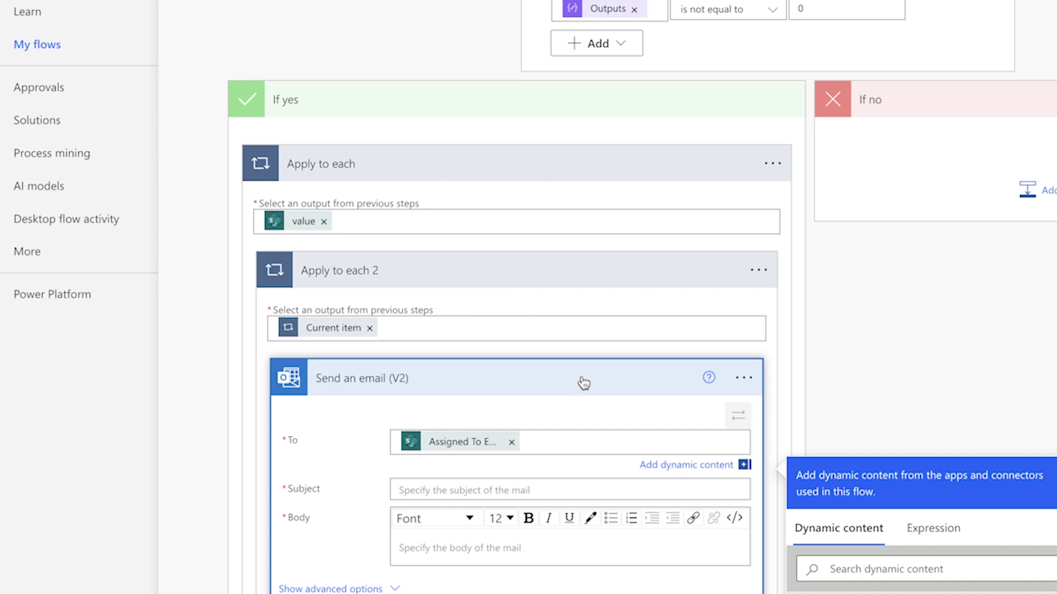
{"action": "left_click", "coordinate": [759, 279]}
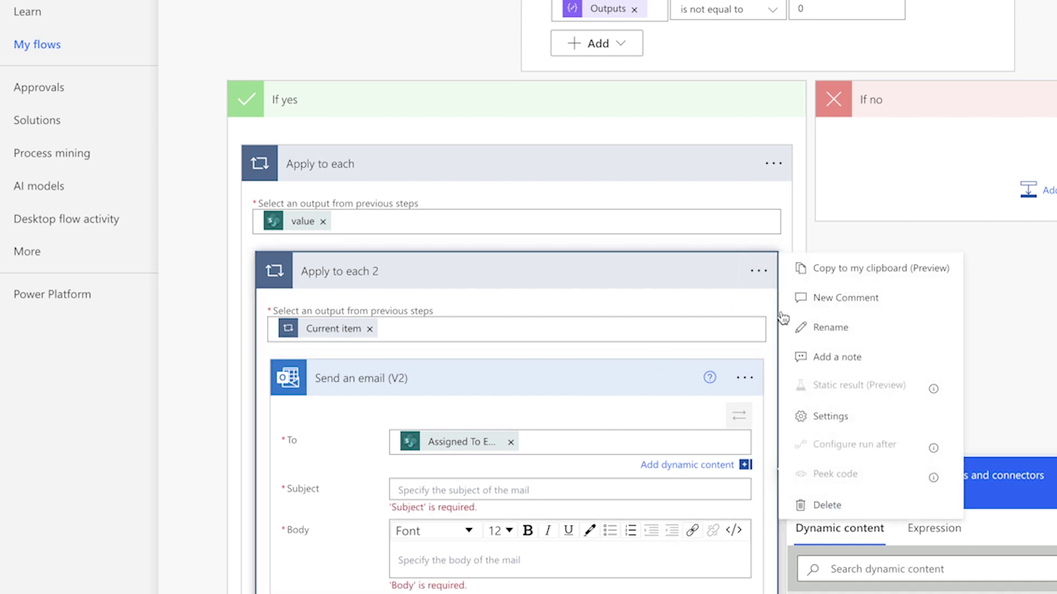
{"action": "left_click", "coordinate": [861, 501]}
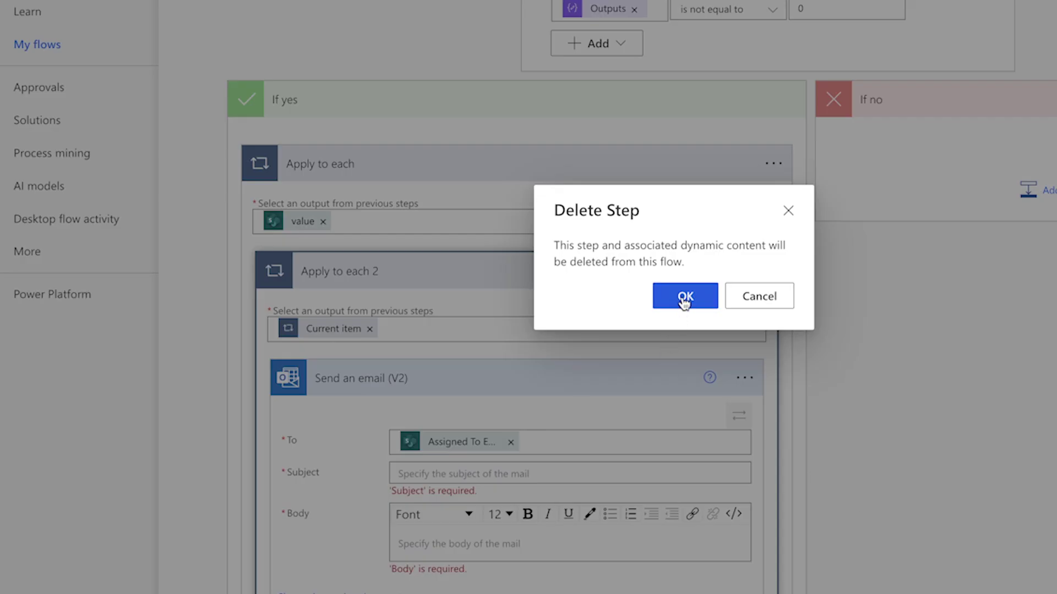
{"action": "left_click", "coordinate": [684, 297]}
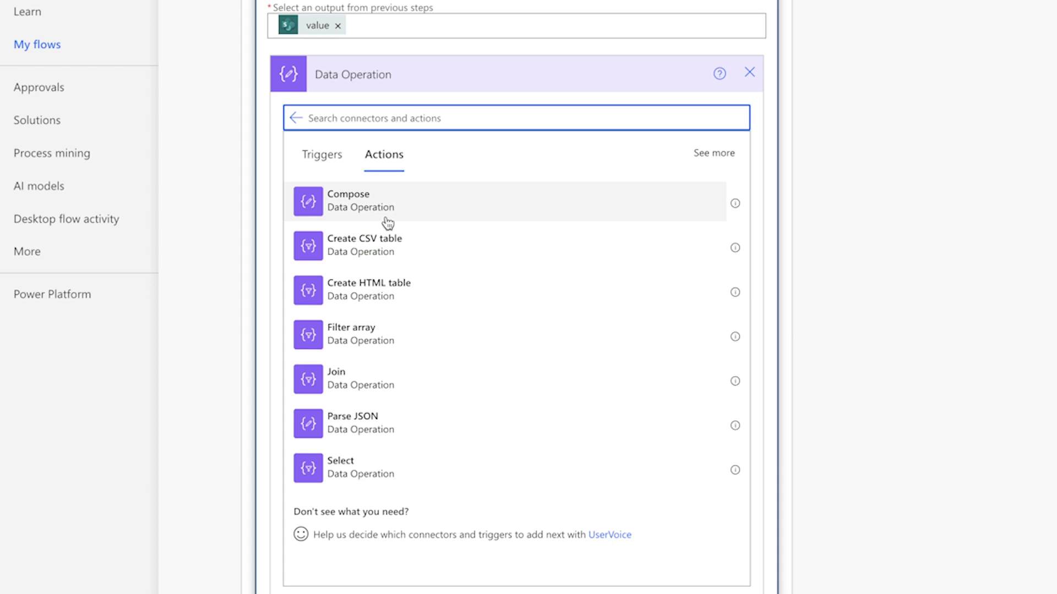
{"action": "type", "text": "se"}
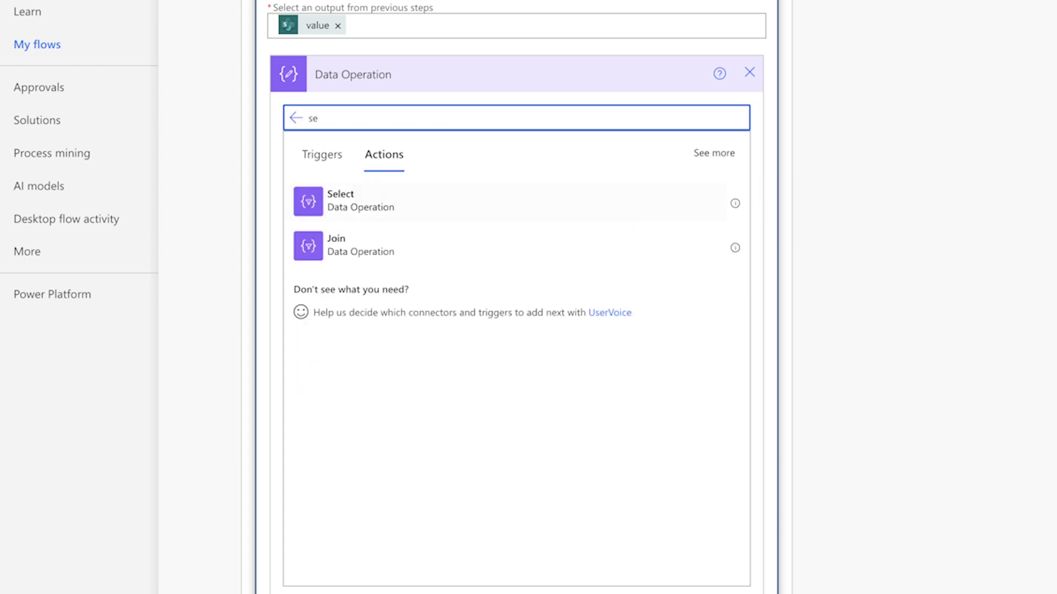
{"action": "left_click", "coordinate": [373, 219]}
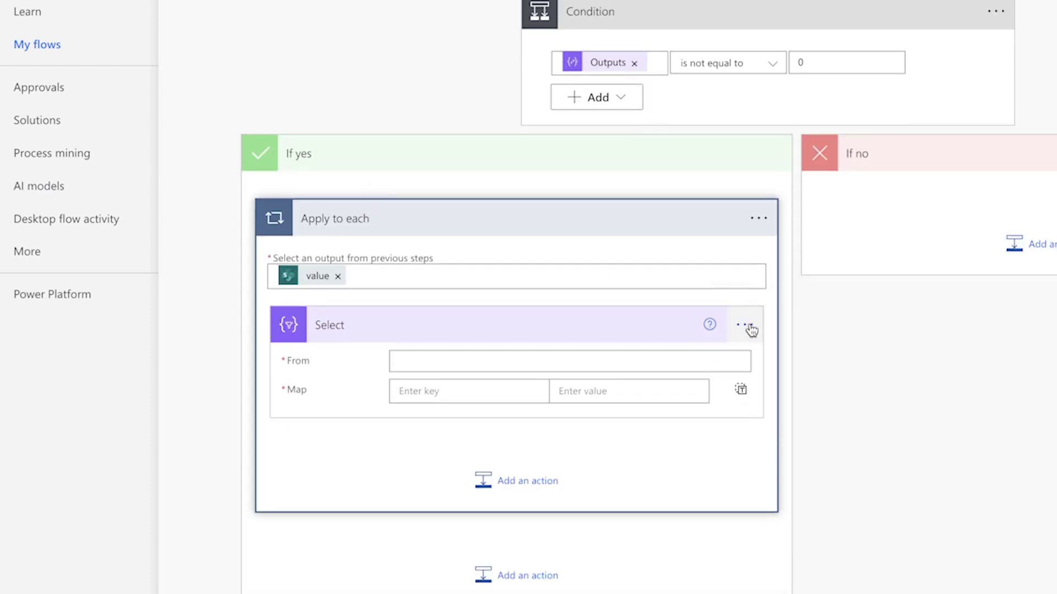
Rename the new Select step to 'Select - Assigned To Email'.
{"action": "left_click", "coordinate": [744, 325]}
{"action": "left_click", "coordinate": [795, 385]}
{"action": "left_click", "coordinate": [504, 327]}
{"action": "type", "text": "- Assigned To Email"}
Set the Select From to Assigned To and map each entry to Assigned To Email in text mode.
{"action": "left_click", "coordinate": [460, 361]}
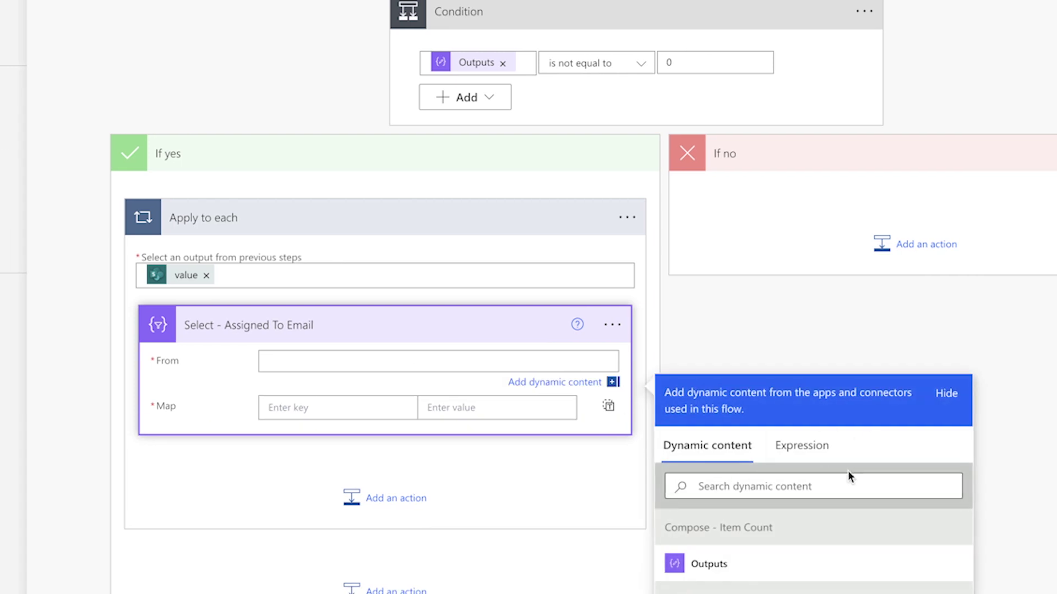
{"action": "scroll", "coordinate": [847, 470], "scroll_direction": "down", "scroll_amount": 2}
{"action": "left_click", "coordinate": [725, 542]}
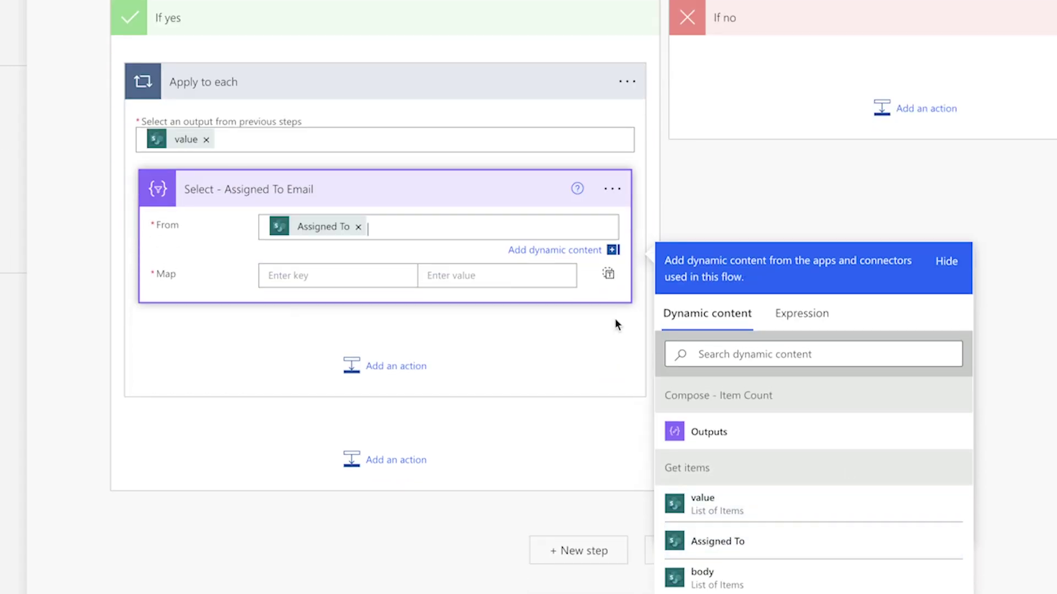
{"action": "left_click", "coordinate": [740, 276]}
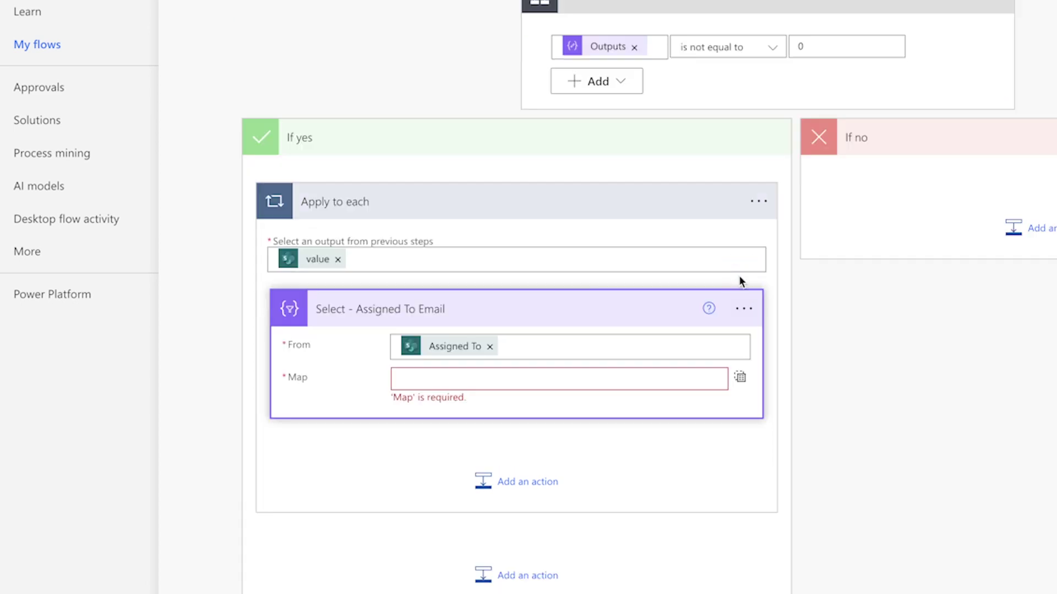
{"action": "left_click", "coordinate": [524, 377]}
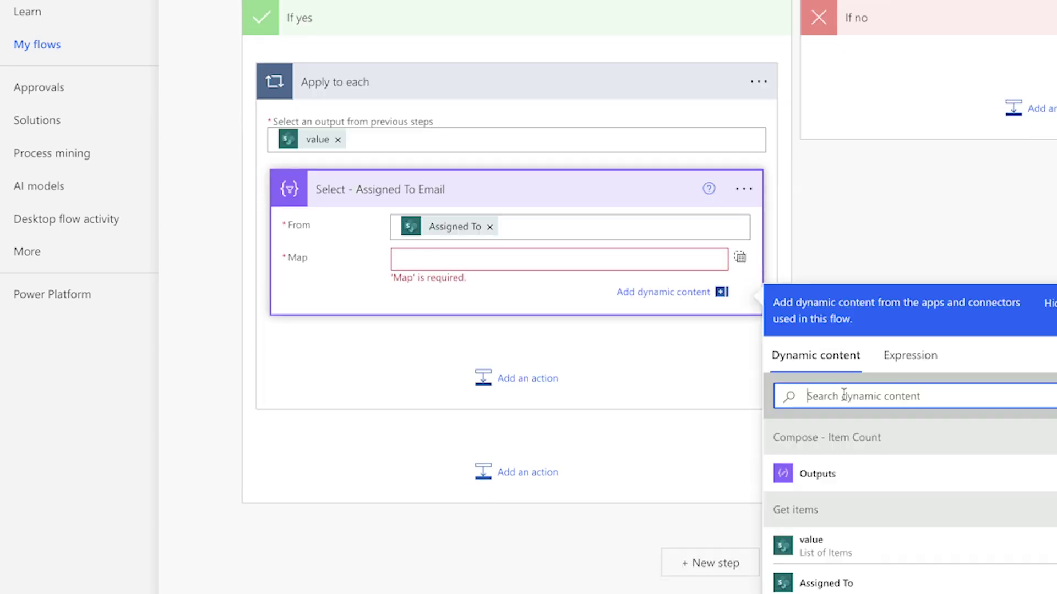
{"action": "type", "text": "email"}
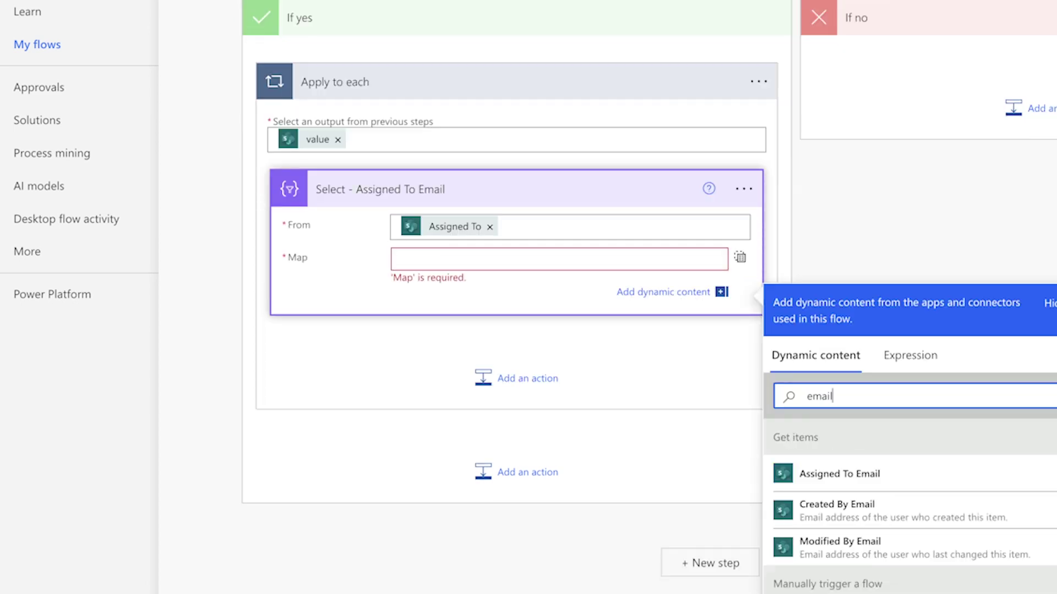
{"action": "left_click", "coordinate": [905, 475]}
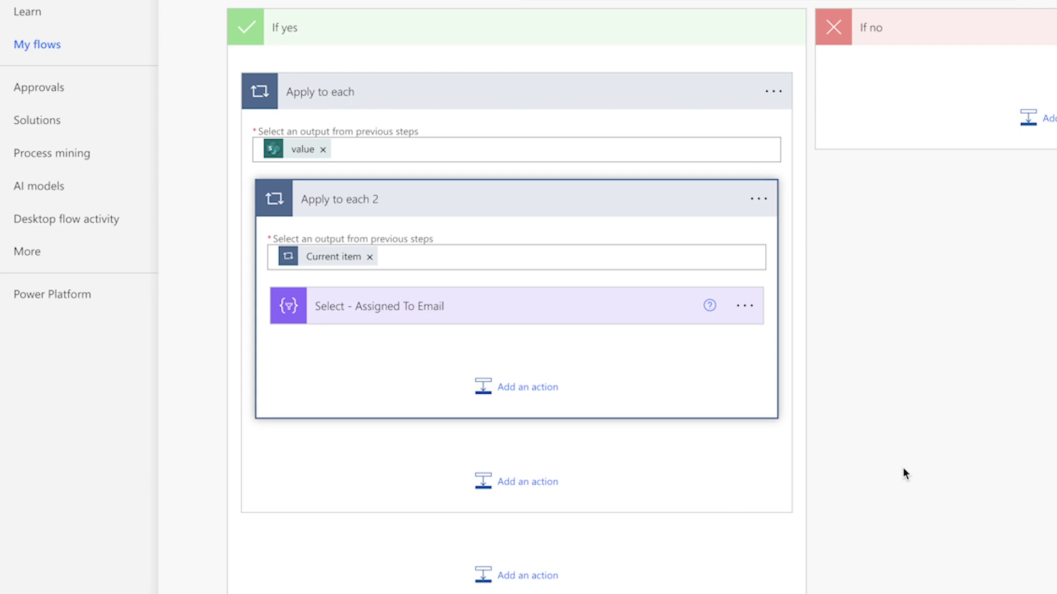
Move the Select step out of Apply to each 2 and delete the emptied loop.
{"action": "left_click_drag", "start_coordinate": [618, 319], "coordinate": [610, 436]}
{"action": "left_click", "coordinate": [744, 198]}
{"action": "left_click", "coordinate": [814, 432]}
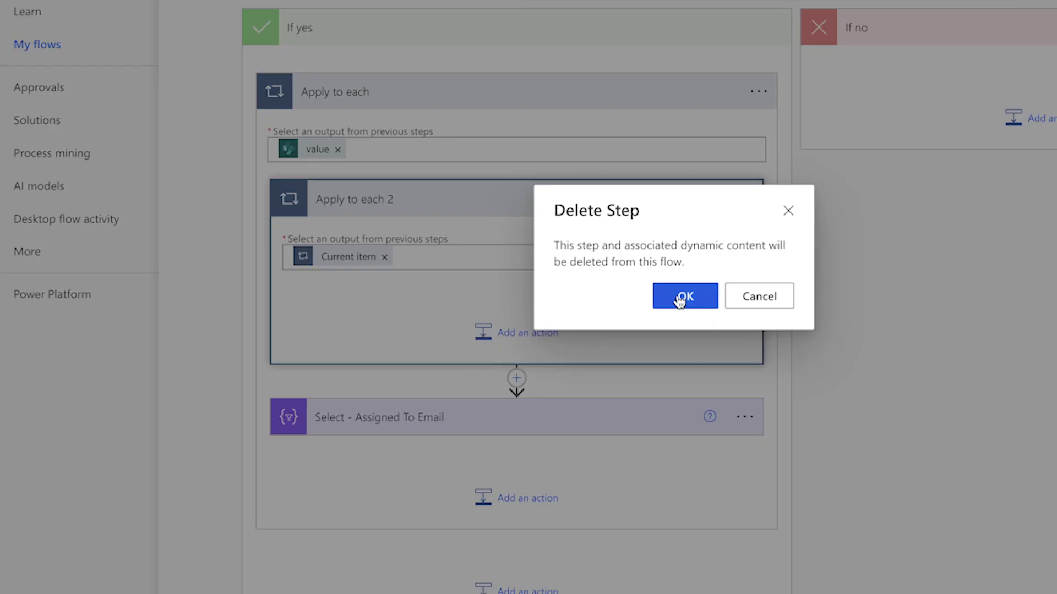
{"action": "left_click", "coordinate": [682, 299]}
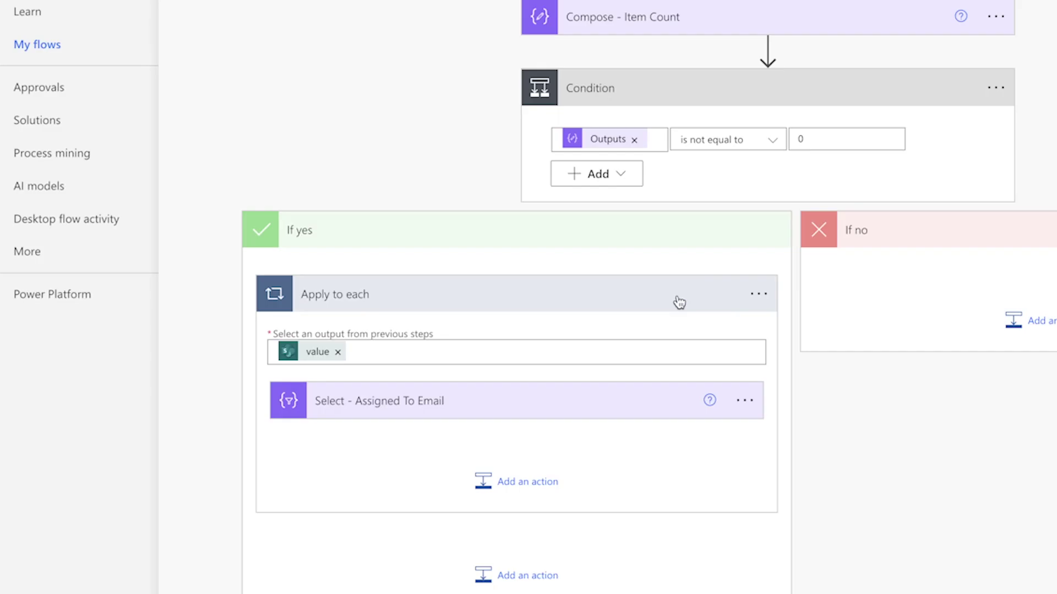
Add a Join step that joins the Select Output with ';' as the separator.
{"action": "left_click", "coordinate": [527, 476]}
{"action": "type", "text": "join"}
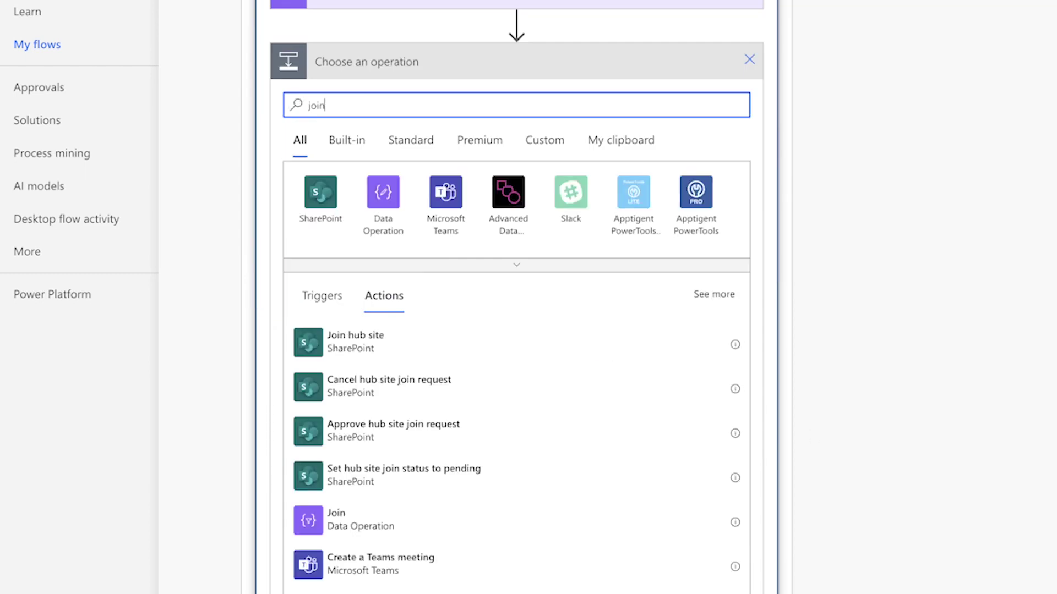
{"action": "left_click", "coordinate": [518, 516]}
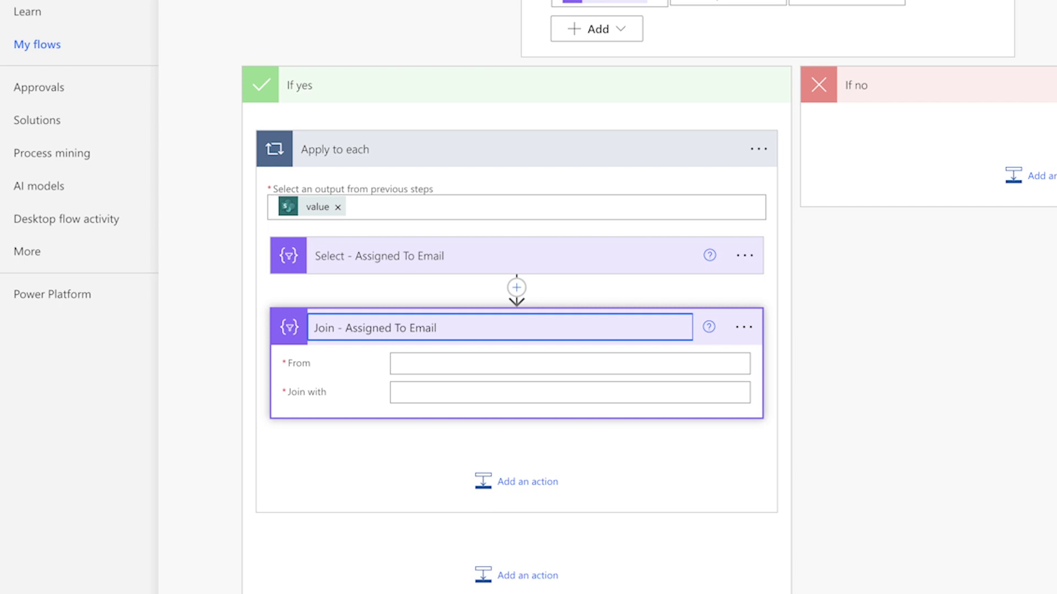
{"action": "left_click", "coordinate": [599, 364]}
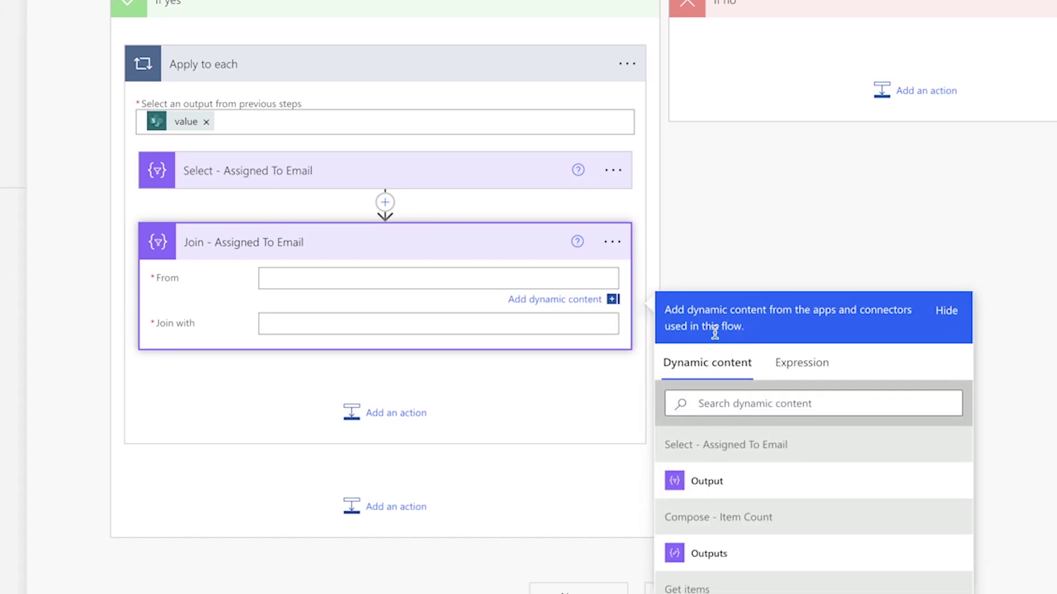
{"action": "left_click", "coordinate": [762, 475]}
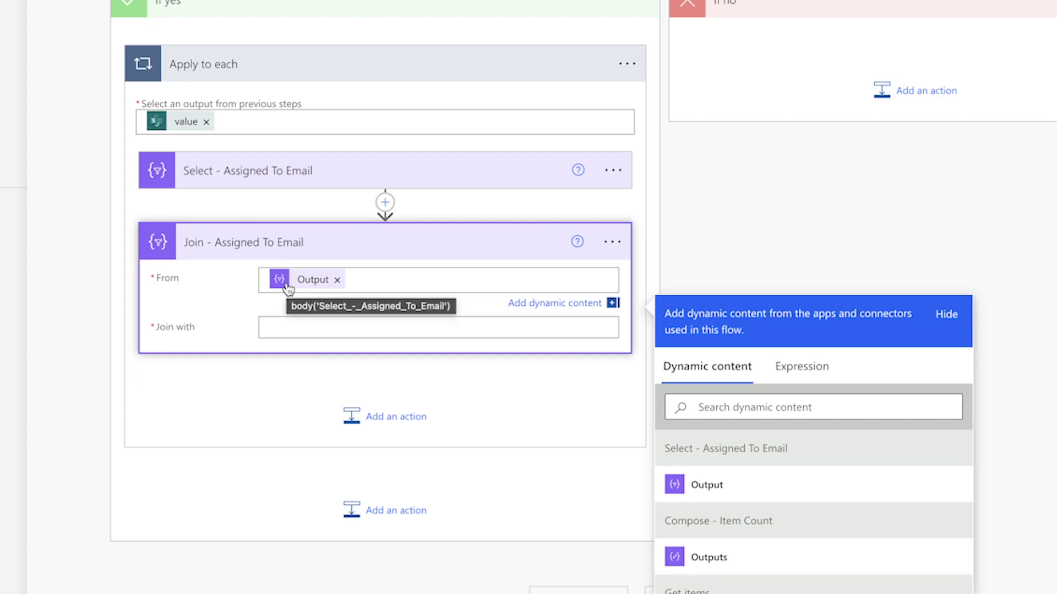
{"action": "left_click", "coordinate": [277, 325]}
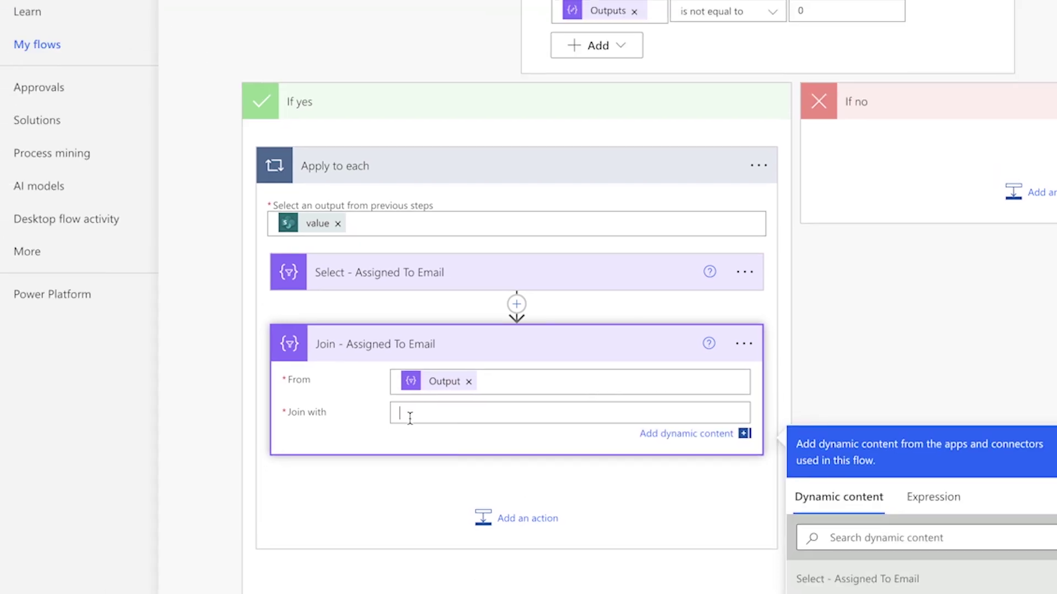
{"action": "type", "text": ";"}
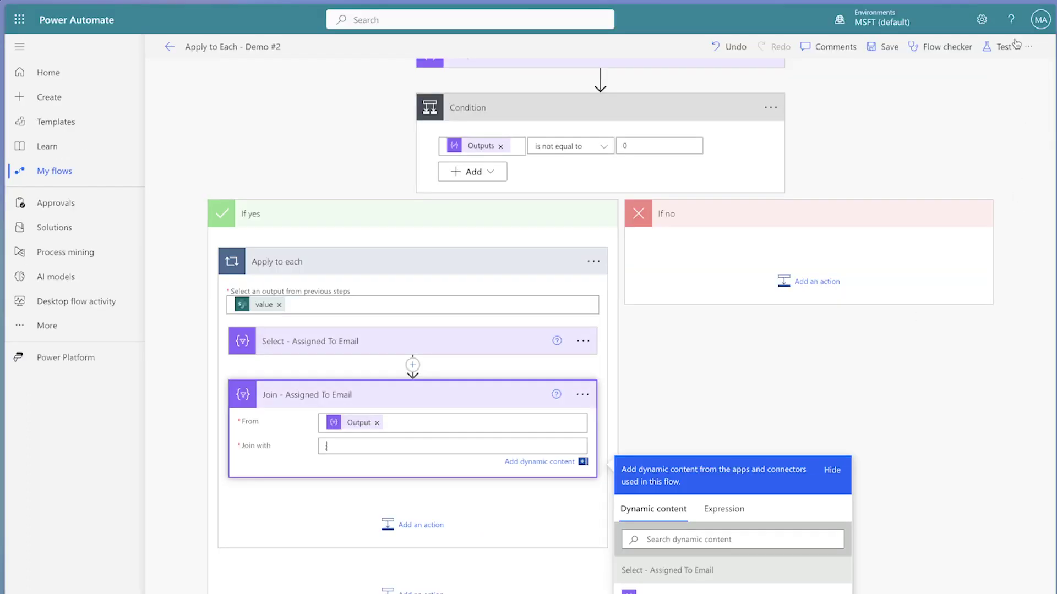
Test-run the flow manually and inspect the Condition, Apply to each and Join run results.
{"action": "left_click", "coordinate": [1014, 46]}
{"action": "left_click", "coordinate": [887, 528]}
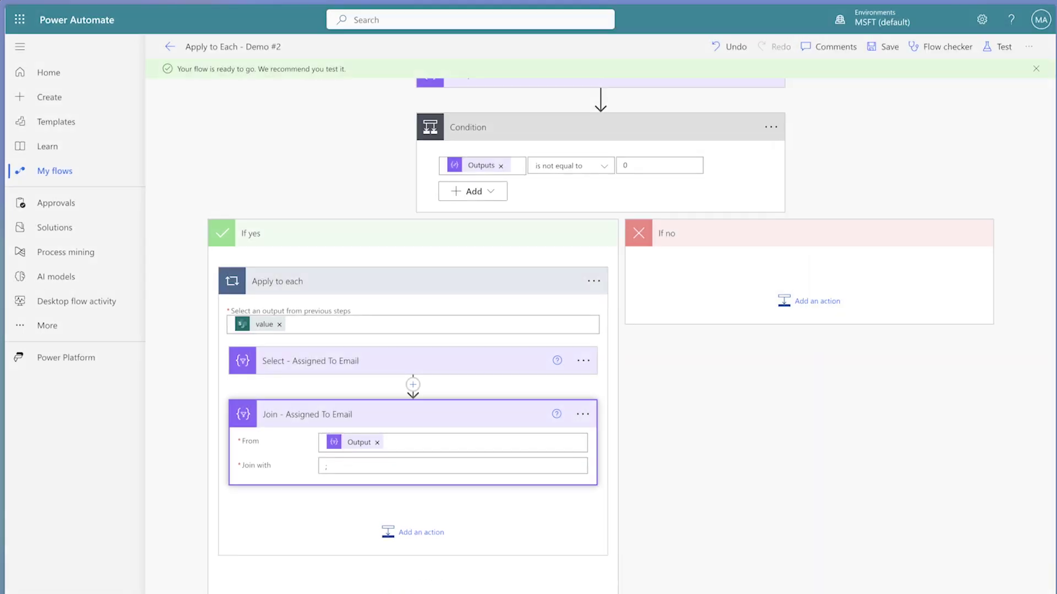
{"action": "left_click", "coordinate": [560, 283]}
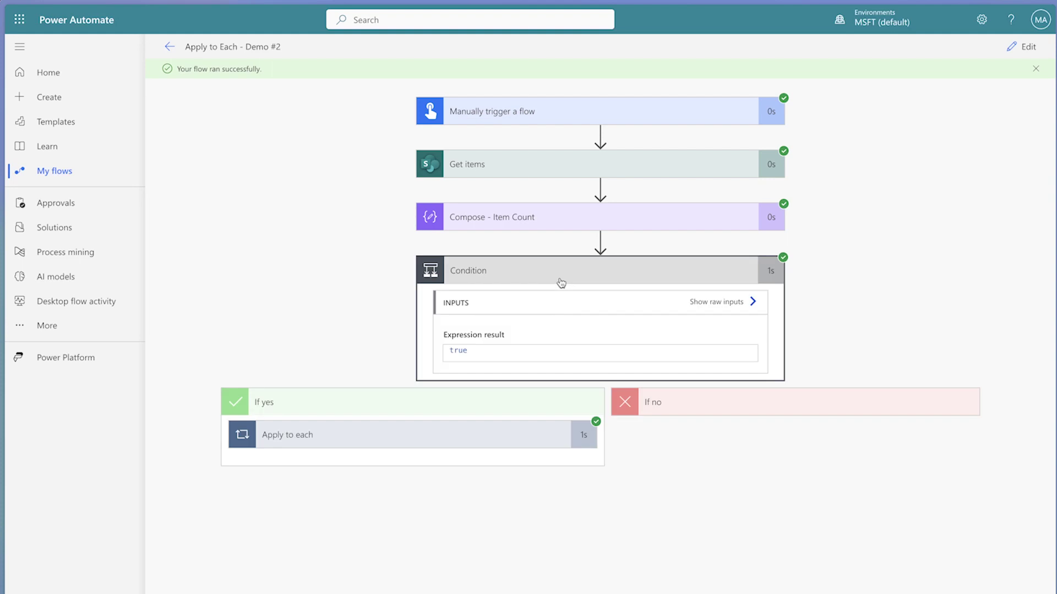
{"action": "left_click", "coordinate": [510, 435]}
{"action": "left_click", "coordinate": [495, 548]}
{"action": "scroll", "coordinate": [670, 510], "scroll_direction": "down", "scroll_amount": 5}
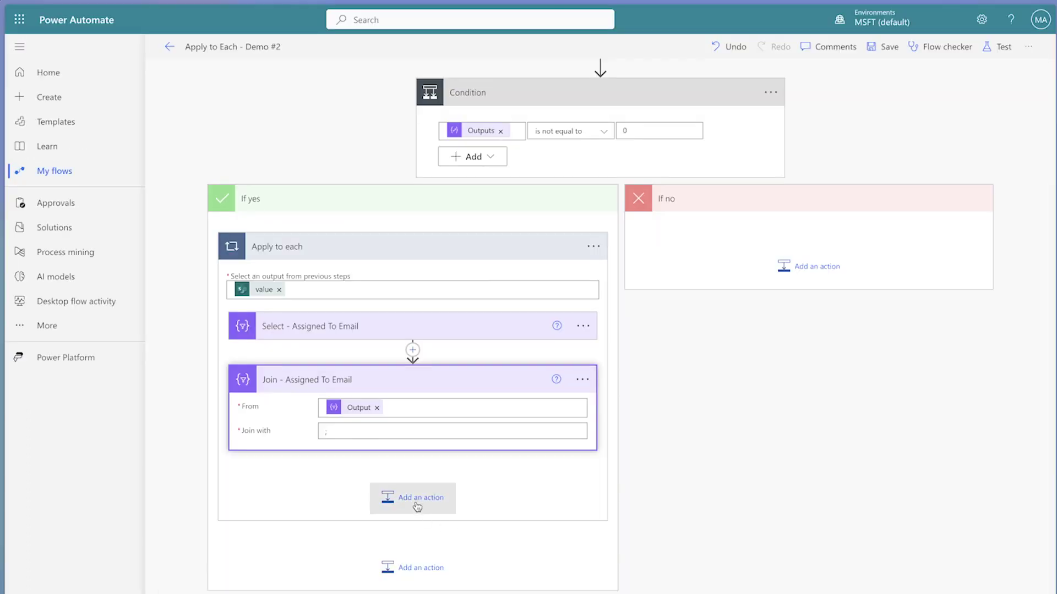
Add a Send an email (V2) step addressed to the Join Output.
{"action": "left_click", "coordinate": [418, 506]}
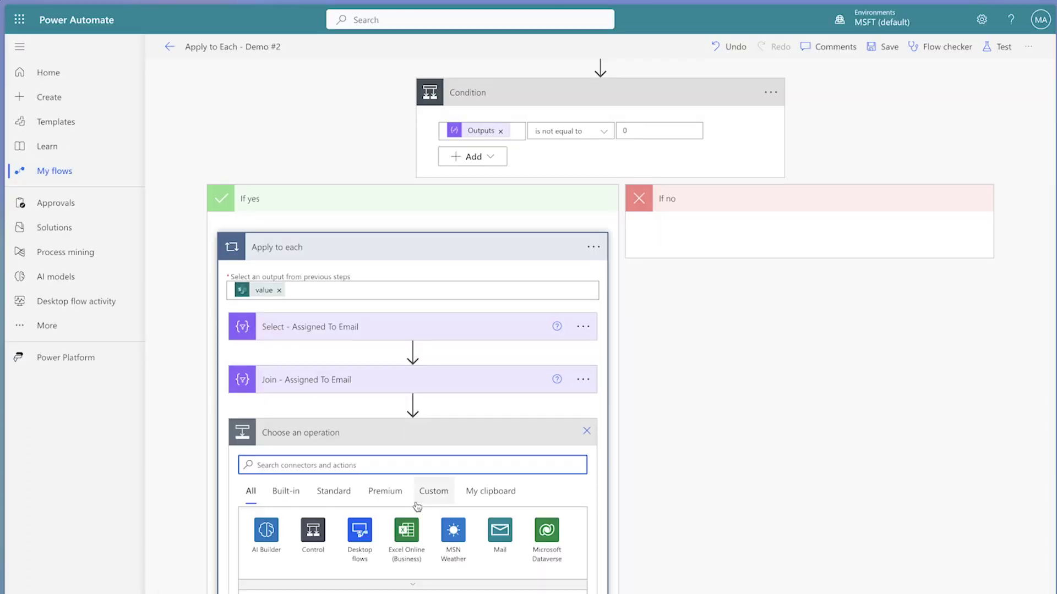
{"action": "type", "text": "send an email"}
{"action": "scroll", "coordinate": [513, 474], "scroll_direction": "down", "scroll_amount": 4}
{"action": "left_click", "coordinate": [432, 443]}
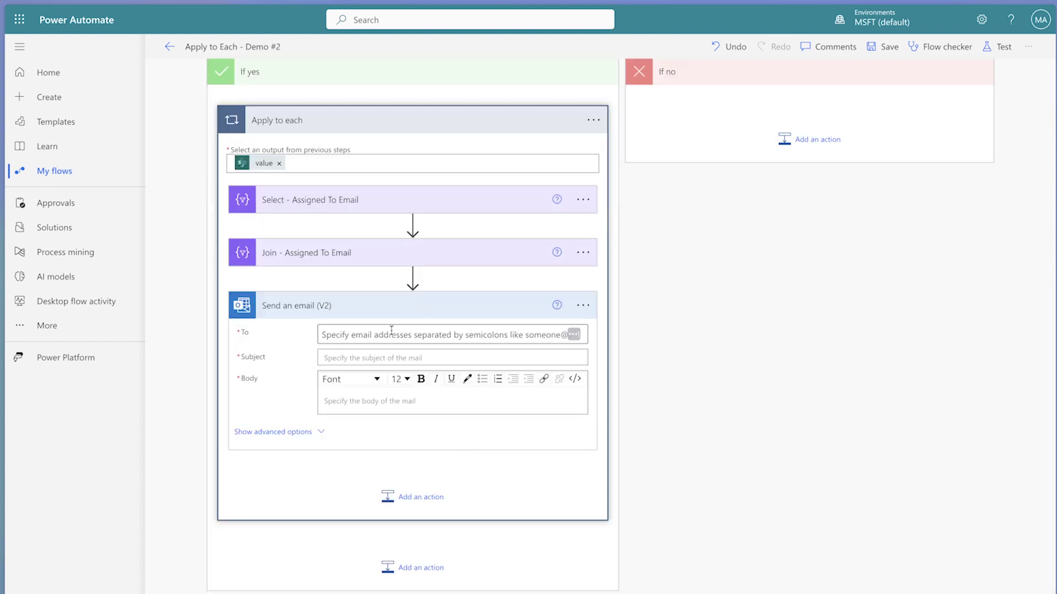
{"action": "left_click", "coordinate": [555, 370]}
{"action": "left_click", "coordinate": [721, 499]}
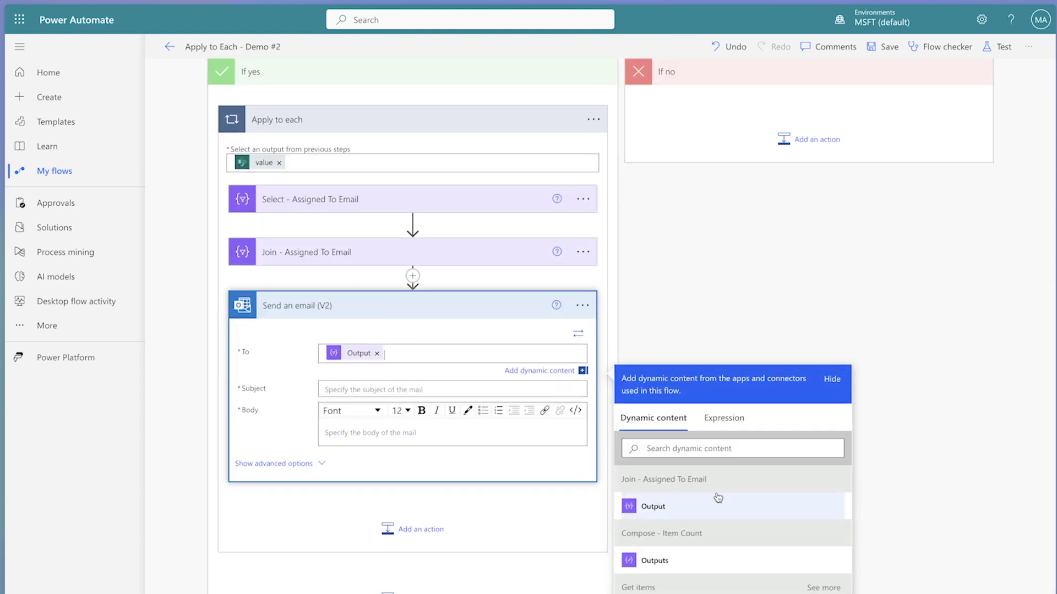
Set the email subject to 'Title is Status Value' using the item's dynamic fields.
{"action": "left_click", "coordinate": [386, 391]}
{"action": "left_click", "coordinate": [707, 484]}
{"action": "type", "text": "title"}
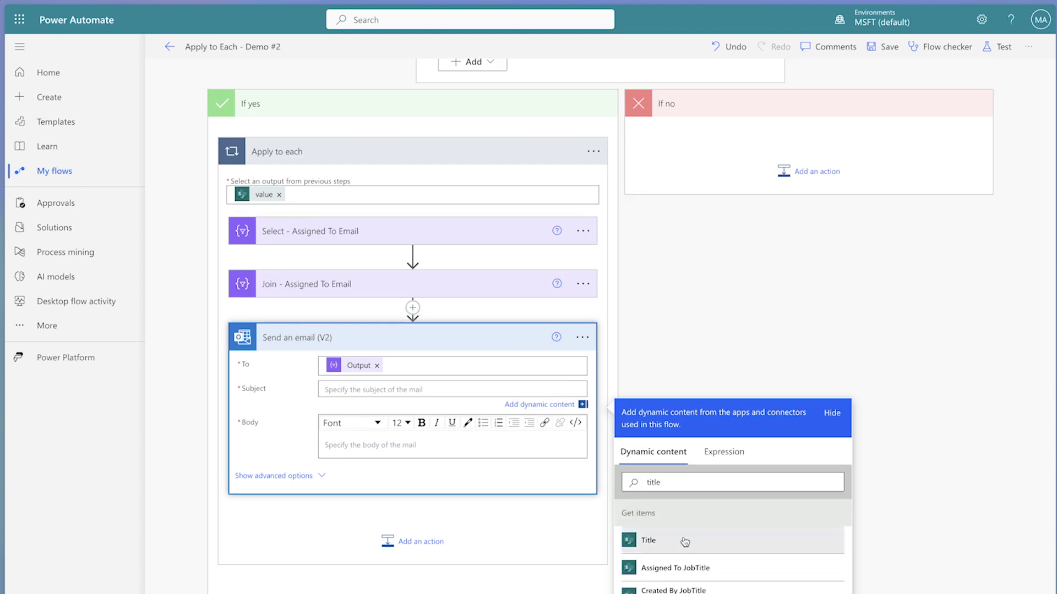
{"action": "left_click", "coordinate": [684, 542]}
{"action": "type", "text": "is"}
{"action": "double_click", "coordinate": [654, 484]}
{"action": "type", "text": "status"}
{"action": "left_click", "coordinate": [664, 562]}
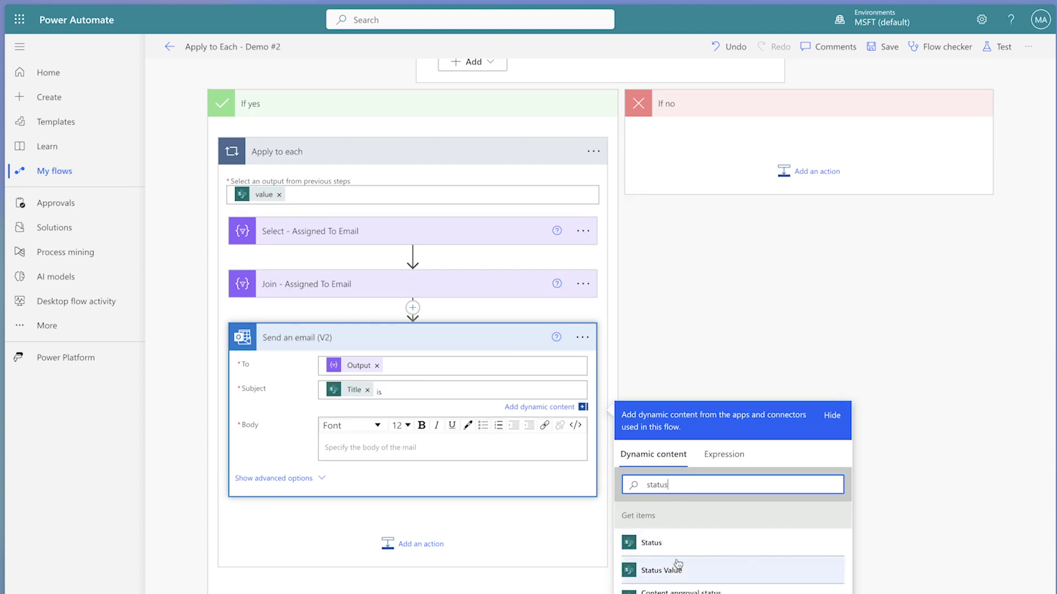
Write the '***Automated Email****' body with TaskDueDate formatted 'MMM dd, yyyy', then test-run the flow.
{"action": "left_click", "coordinate": [374, 448]}
{"action": "type", "text": "***Automated Ema"}
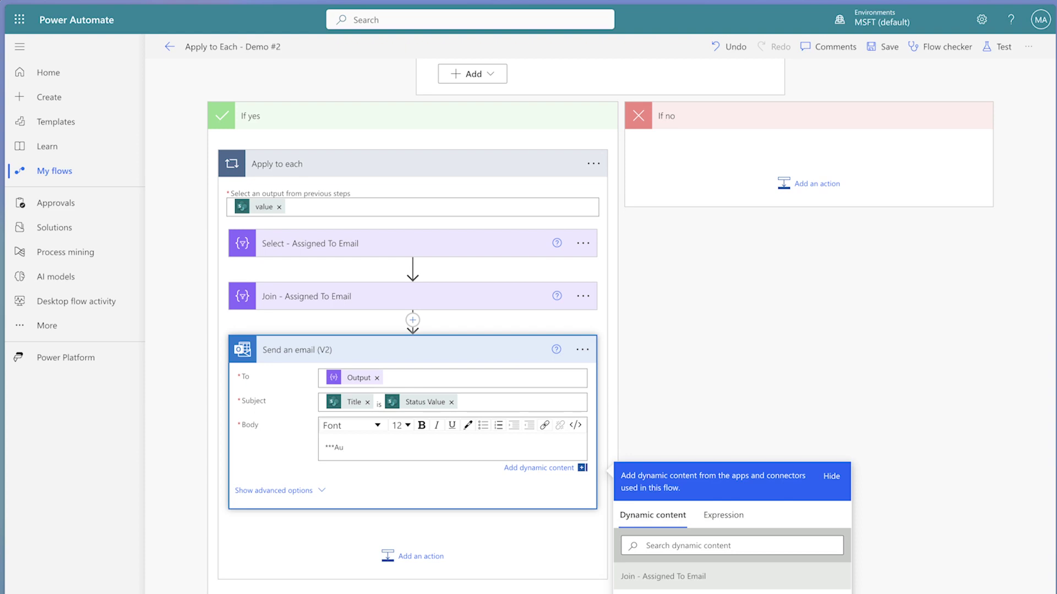
{"action": "type", "text": "il****"}
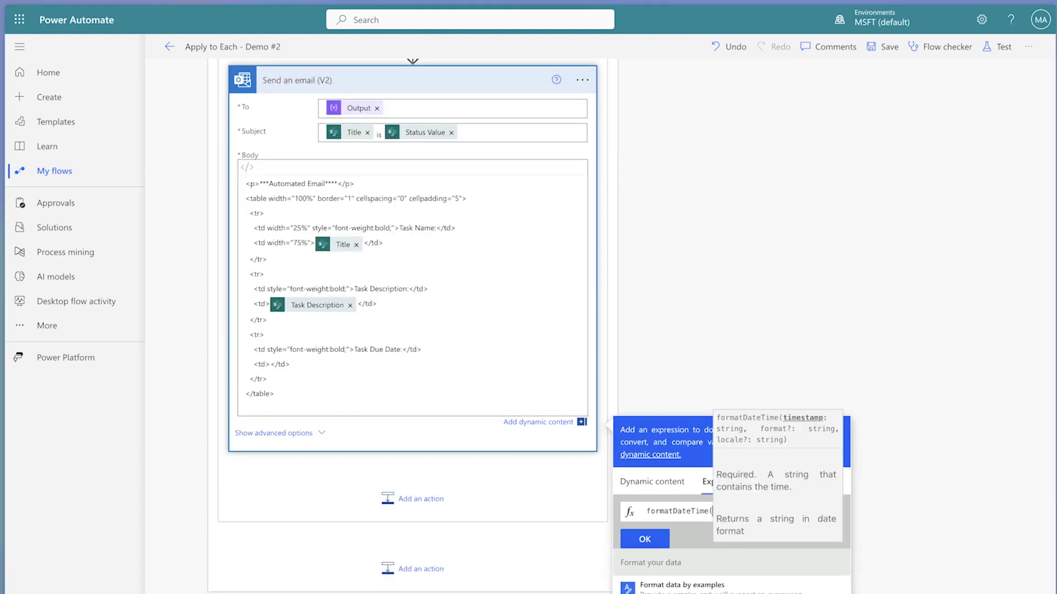
{"action": "type", "text": "item()?['TaskDueDate'],'MMM dd, yyyy"}
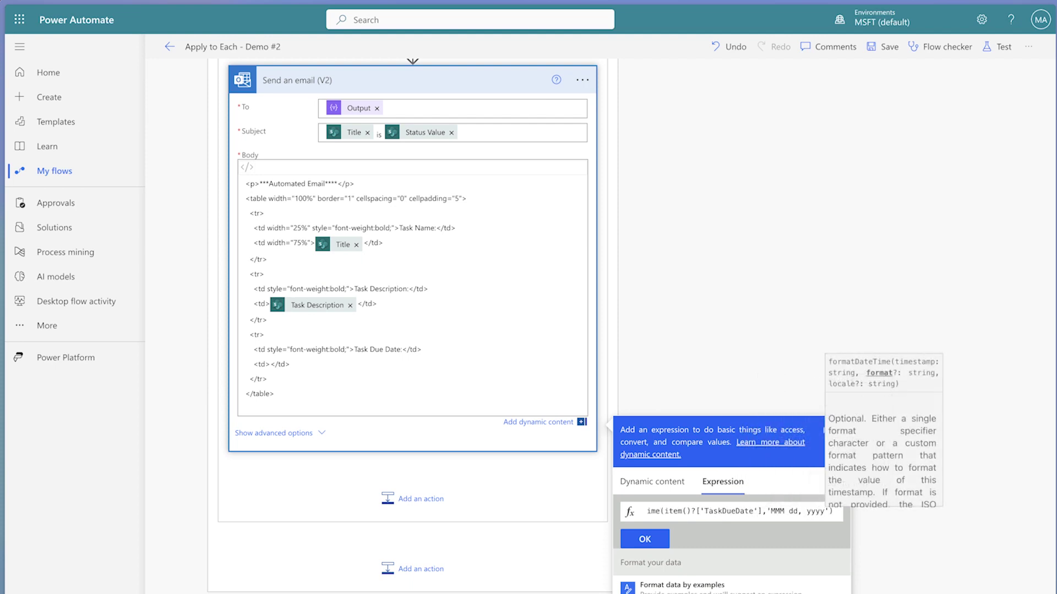
{"action": "left_click", "coordinate": [645, 538]}
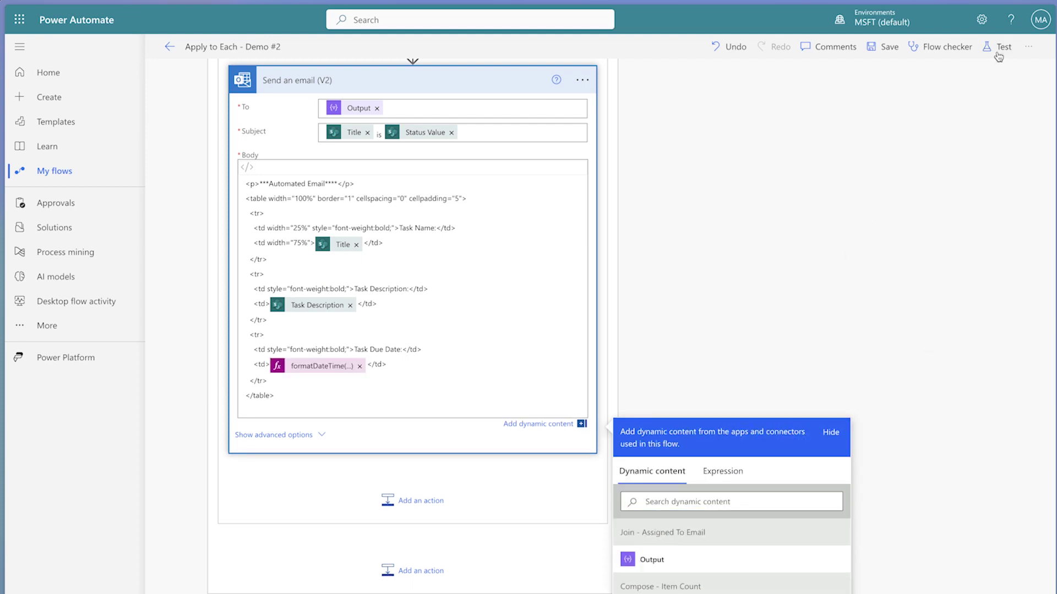
{"action": "left_click", "coordinate": [999, 49]}
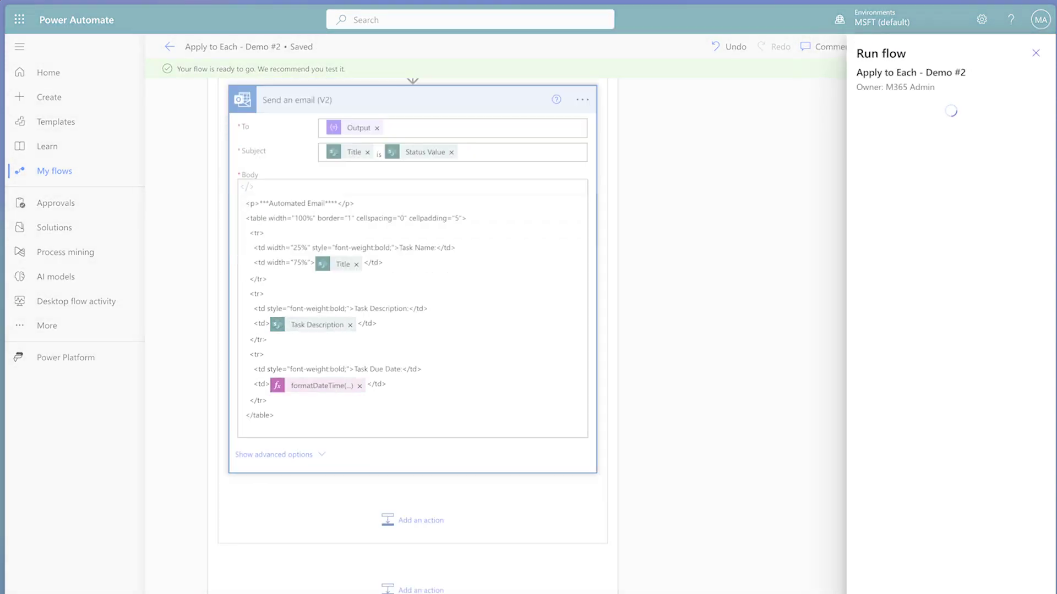
{"action": "left_click", "coordinate": [871, 587]}
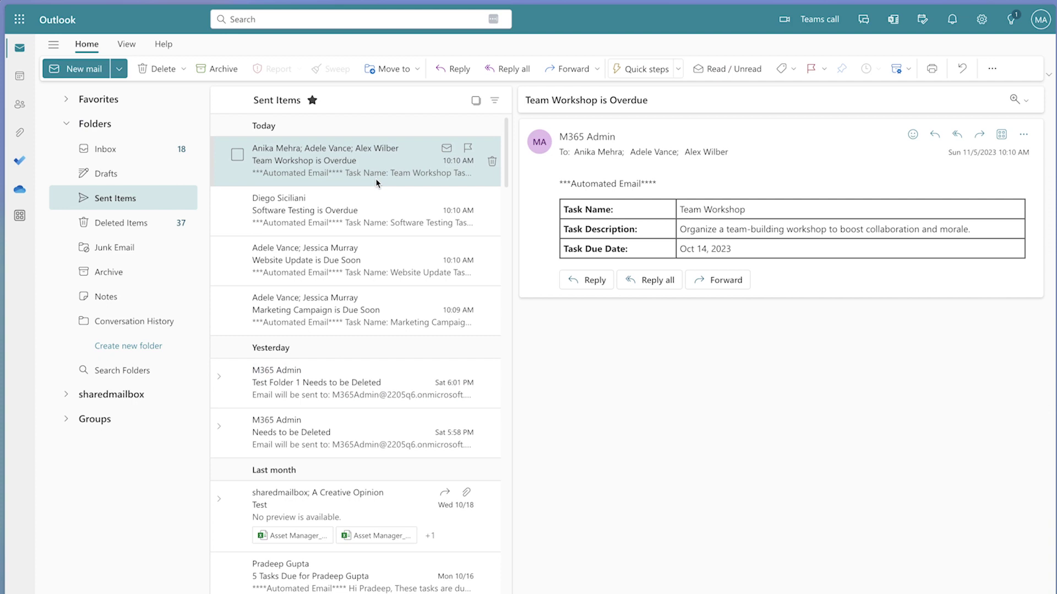
Step through the Software Testing is Overdue and Website Update emails in Sent Items.
{"action": "key", "text": "Down"}
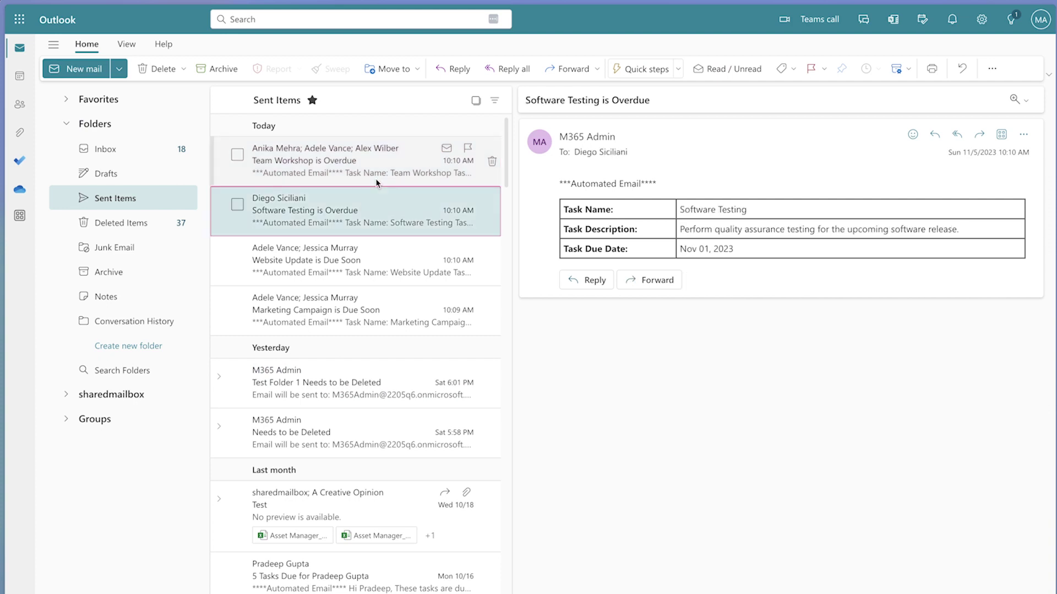
{"action": "key", "text": "Down"}
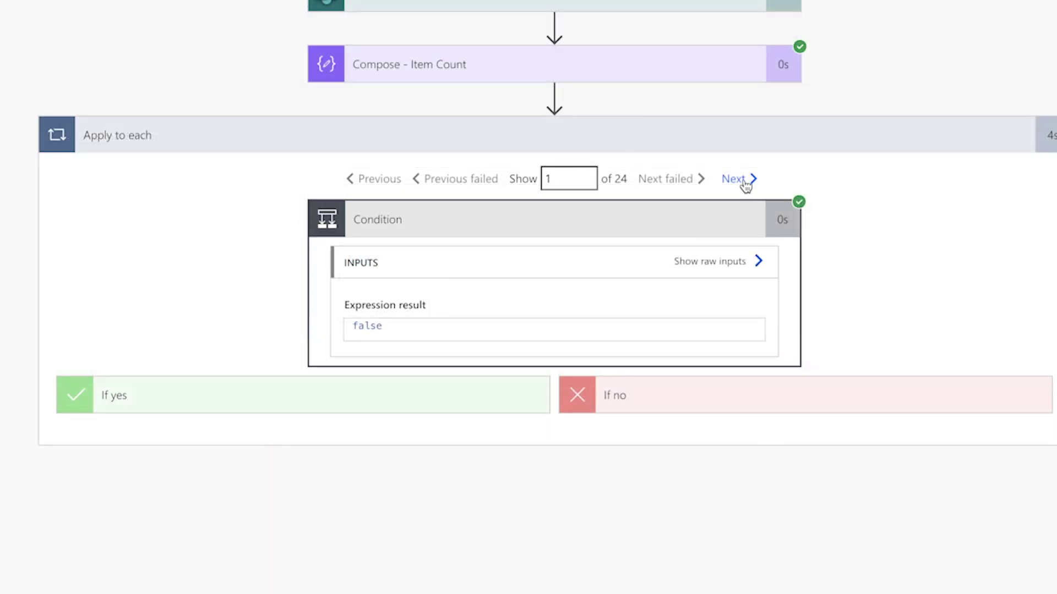
Step through loop iterations 2 to 4 of the previous run's results.
{"action": "left_click", "coordinate": [743, 182]}
{"action": "left_click", "coordinate": [734, 179]}
{"action": "left_click", "coordinate": [745, 186]}
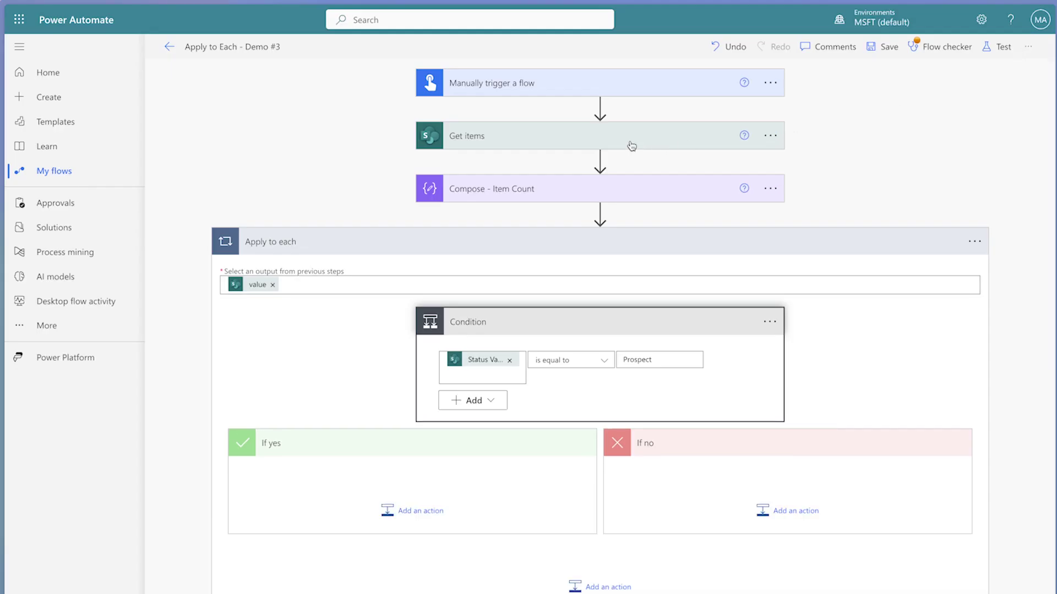
Set the Get items Filter Query to Status eq 'Prospect'.
{"action": "left_click", "coordinate": [631, 144]}
{"action": "left_click", "coordinate": [517, 276]}
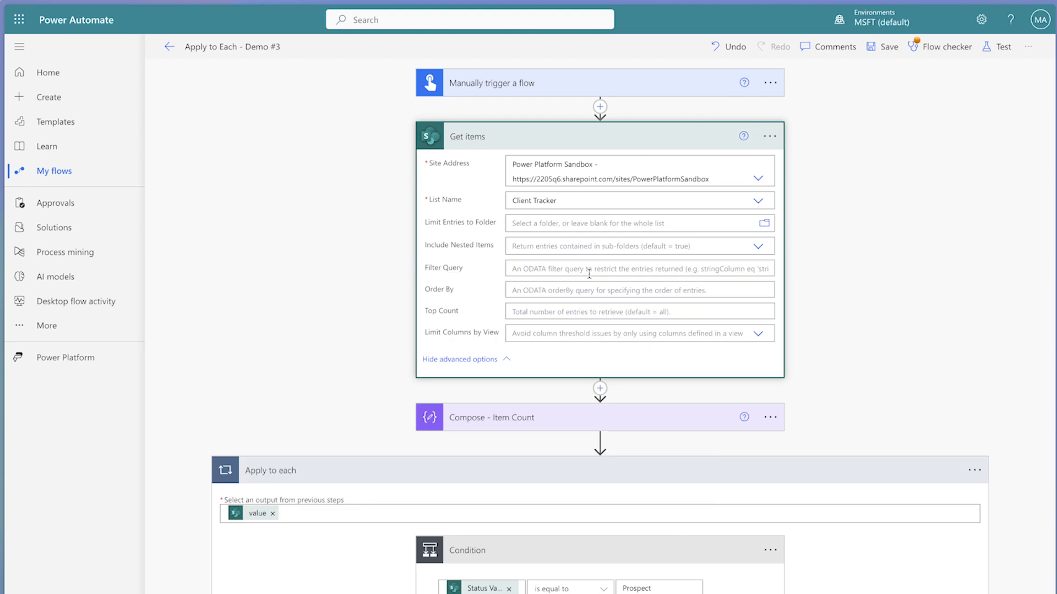
{"action": "left_click", "coordinate": [547, 266]}
{"action": "type", "text": "Status eq "}
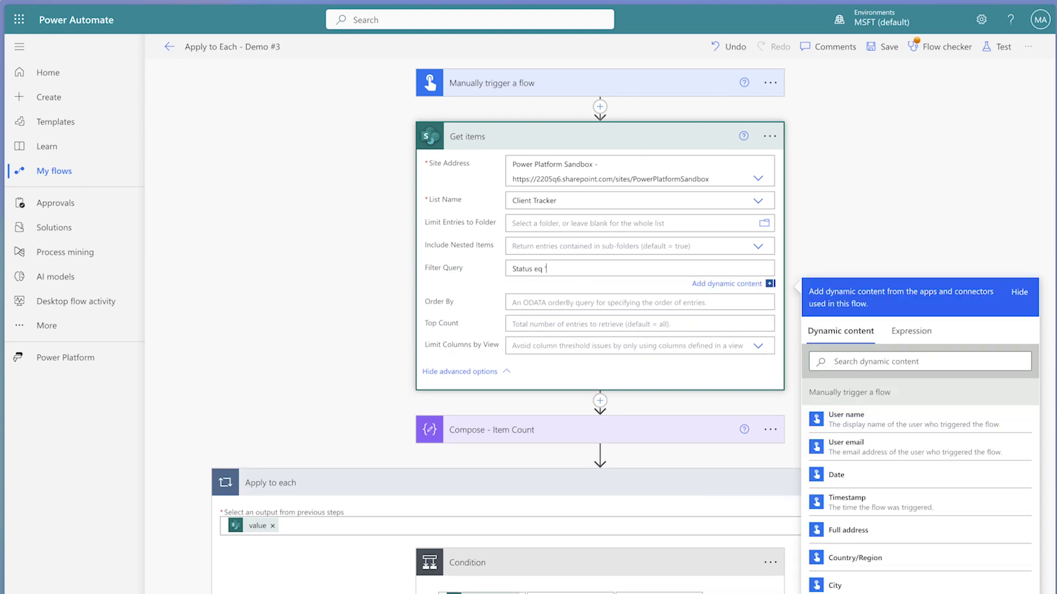
{"action": "type", "text": "'Prospect'"}
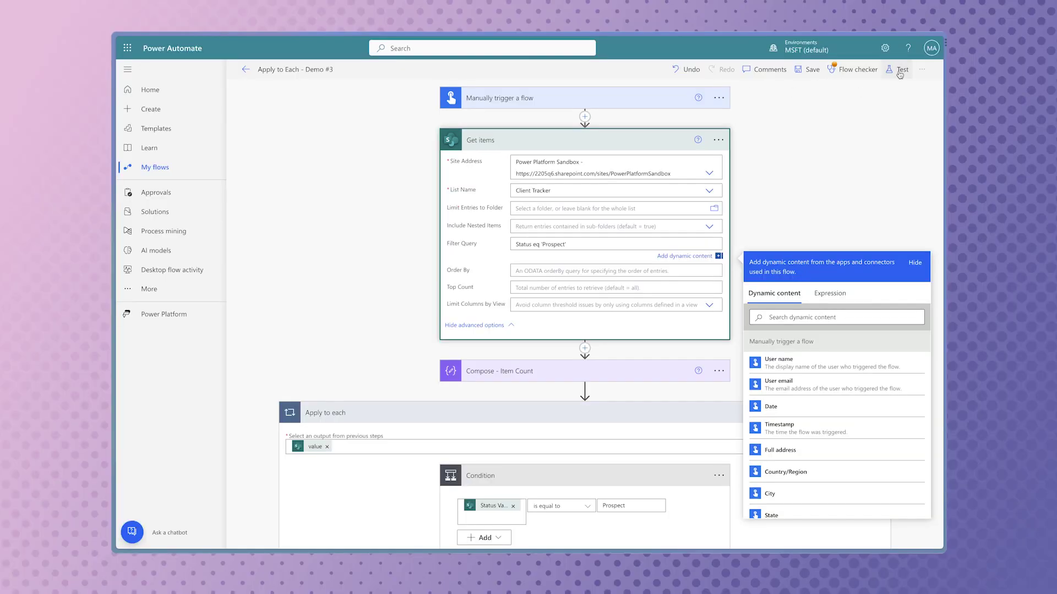
Save and test-run the Demo #3 flow, then inspect the loop's Condition results.
{"action": "left_click", "coordinate": [998, 46]}
{"action": "left_click", "coordinate": [807, 531]}
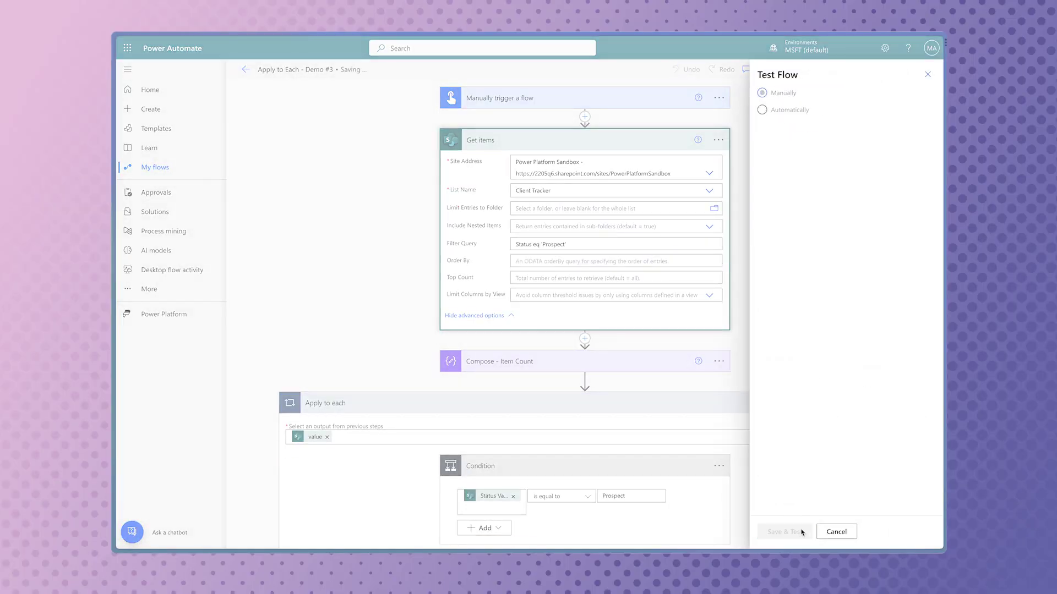
{"action": "left_click", "coordinate": [810, 531]}
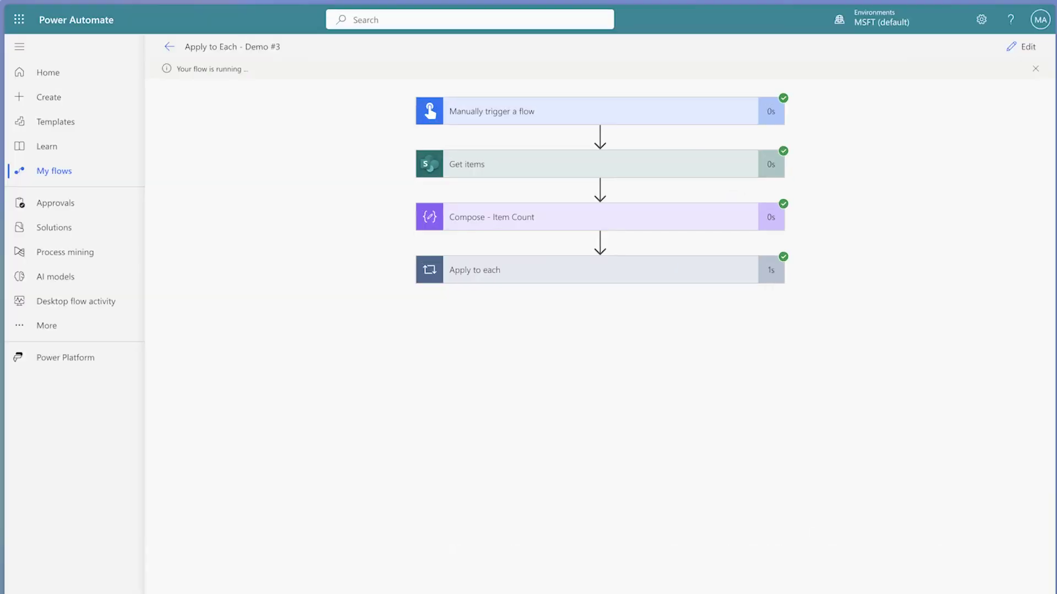
{"action": "left_click", "coordinate": [649, 278]}
{"action": "left_click", "coordinate": [657, 330]}
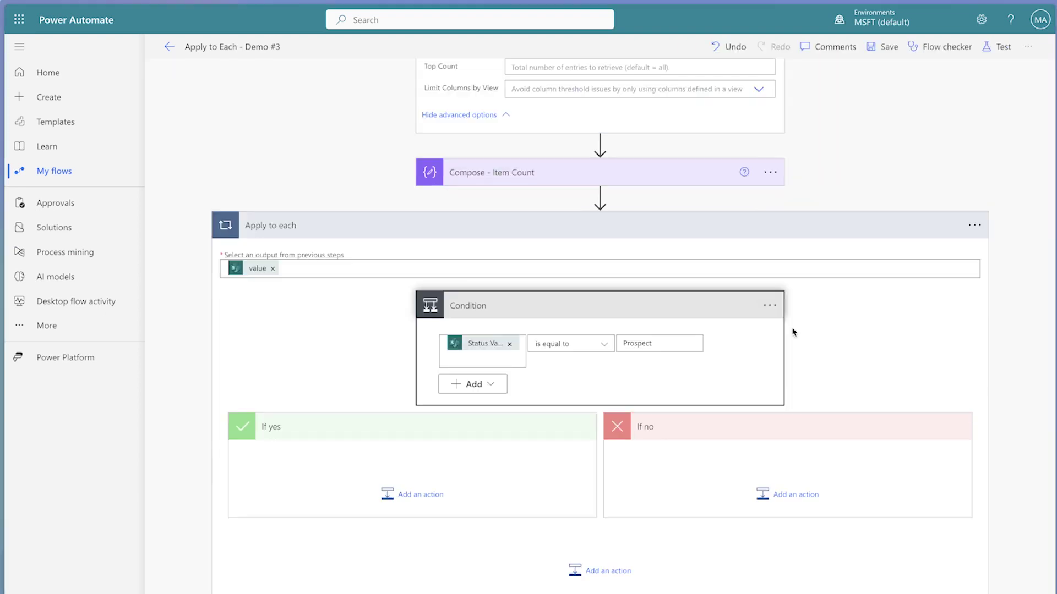
Delete the Condition step inside the Apply to each loop and confirm the deletion.
{"action": "left_click", "coordinate": [770, 305]}
{"action": "left_click", "coordinate": [812, 481]}
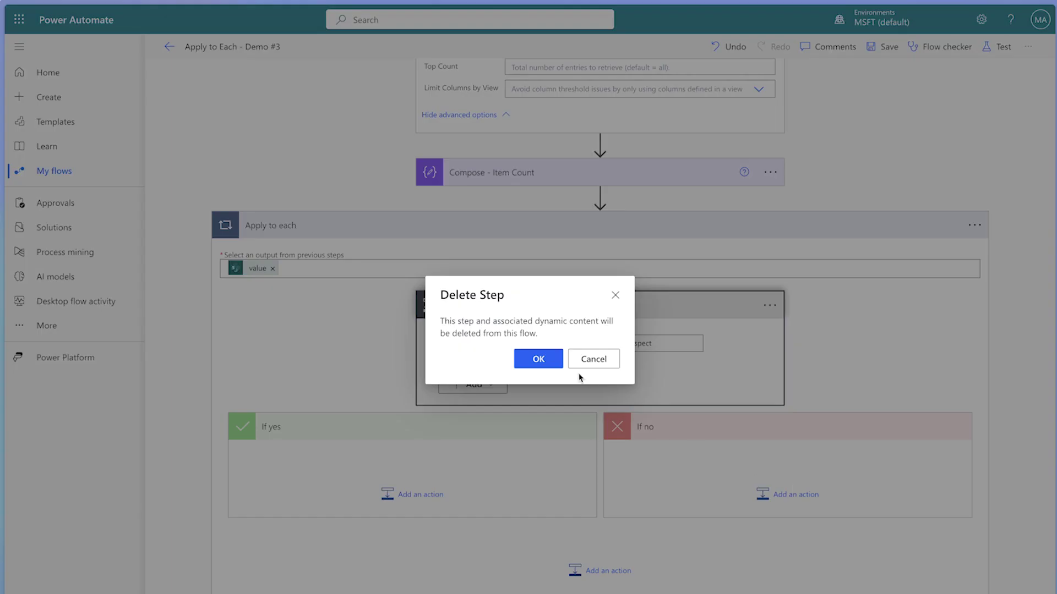
{"action": "left_click", "coordinate": [550, 360]}
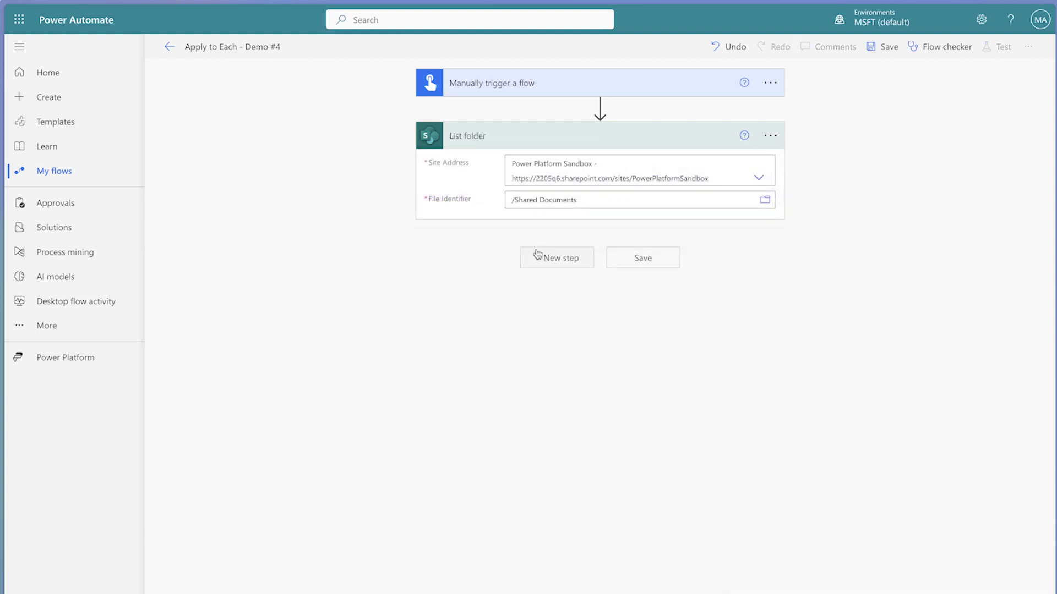
Add a Compose step whose input is length() of the Get items value list.
{"action": "left_click", "coordinate": [550, 257]}
{"action": "type", "text": "Compose"}
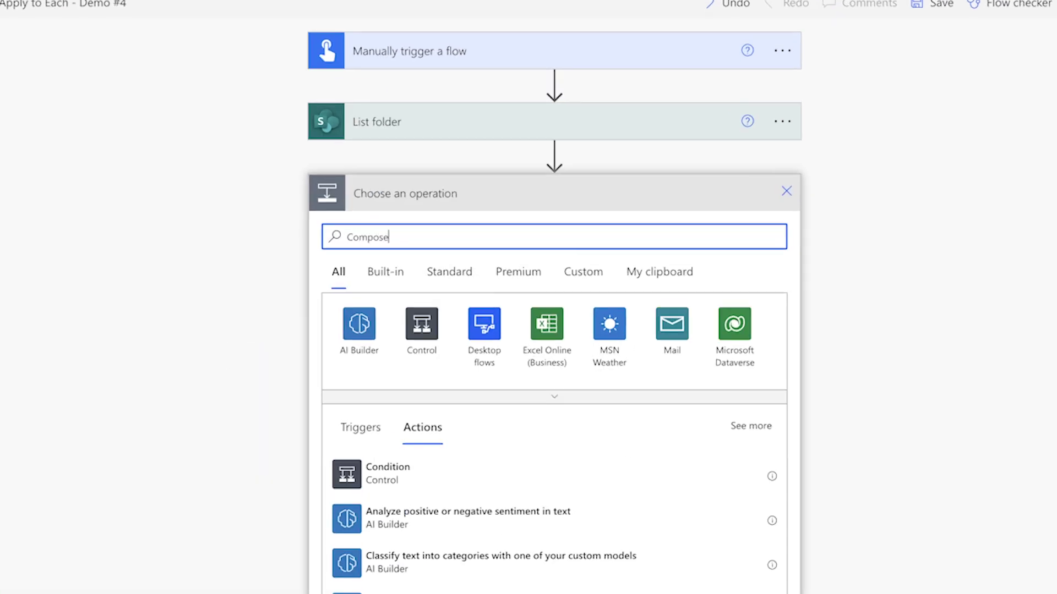
{"action": "left_click", "coordinate": [493, 480]}
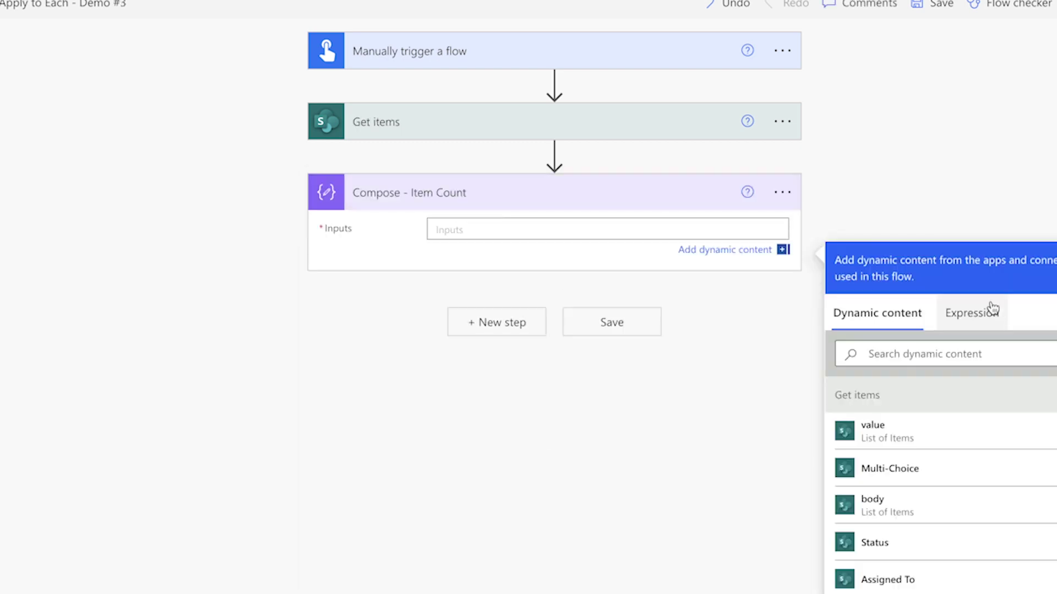
{"action": "left_click", "coordinate": [990, 311]}
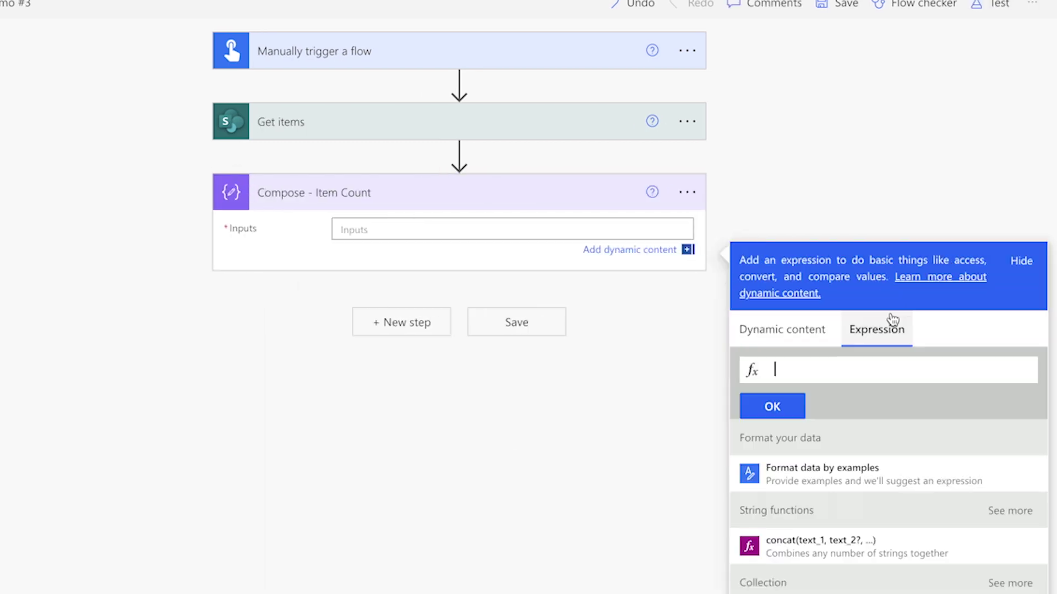
{"action": "type", "text": "length()"}
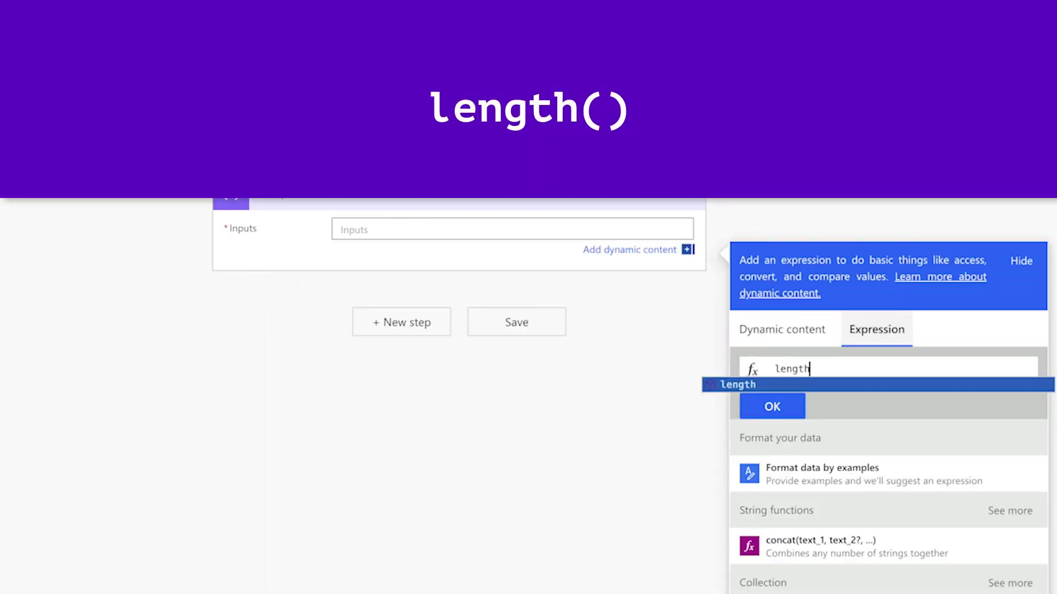
{"action": "left_click", "coordinate": [792, 340]}
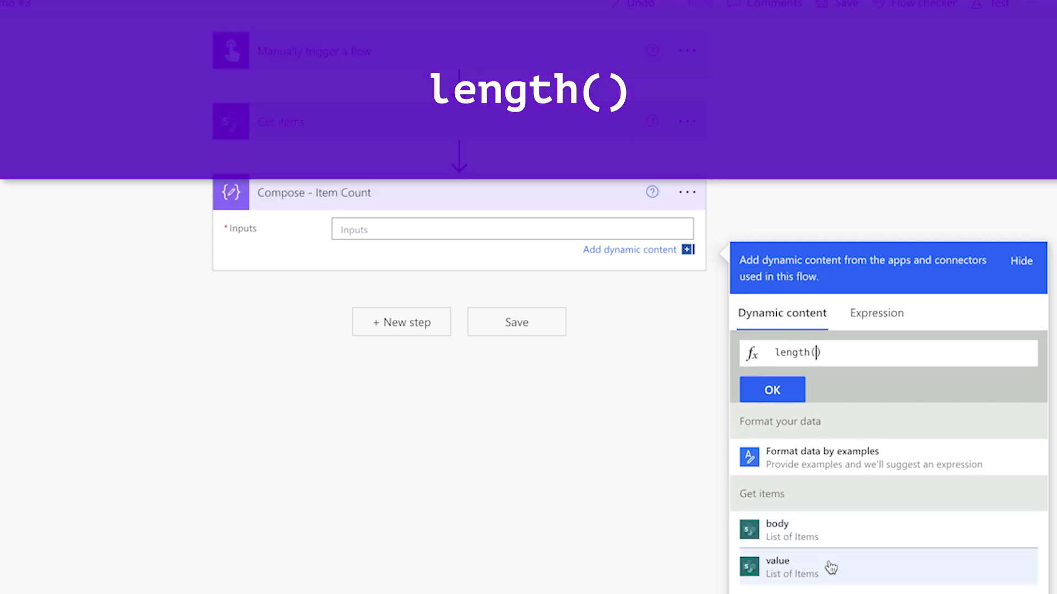
{"action": "left_click", "coordinate": [826, 569]}
{"action": "left_click", "coordinate": [782, 405]}
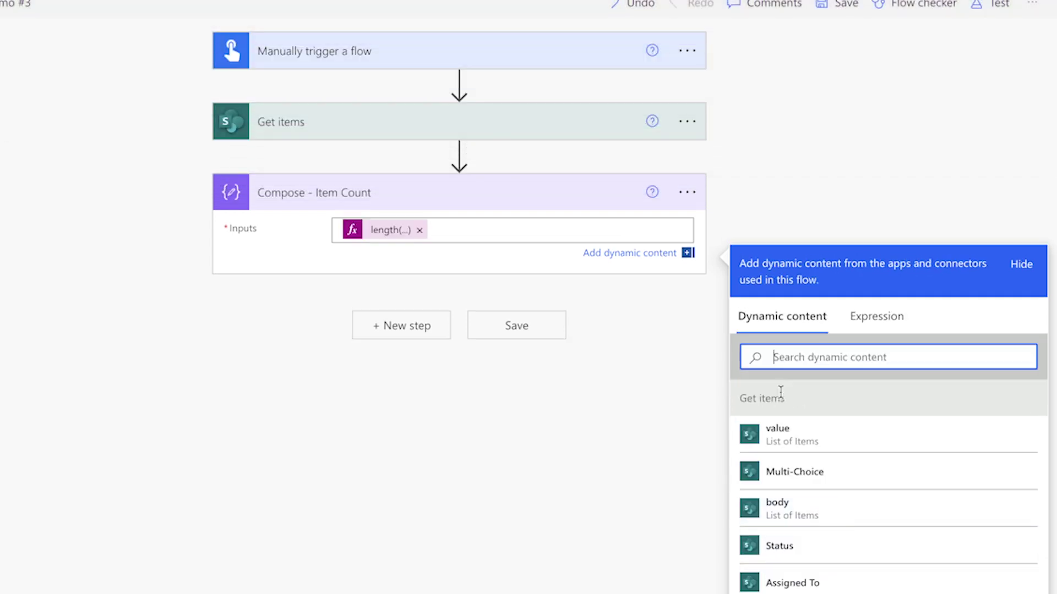
{"action": "left_click", "coordinate": [401, 327]}
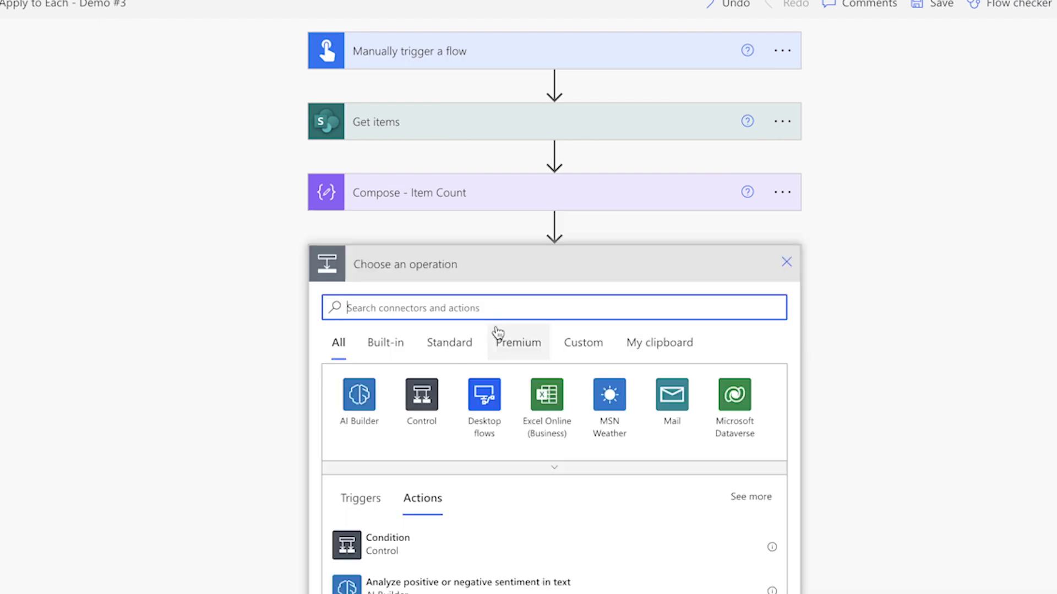
Add a Condition checking that the item count Outputs is not equal to 0.
{"action": "left_click", "coordinate": [422, 540]}
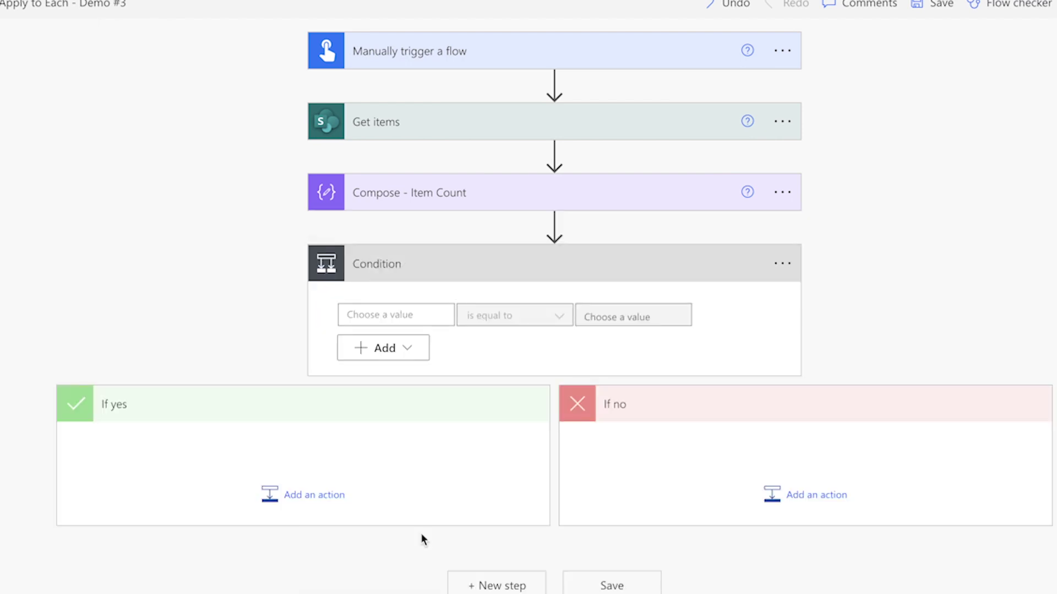
{"action": "left_click", "coordinate": [380, 315]}
{"action": "left_click", "coordinate": [551, 520]}
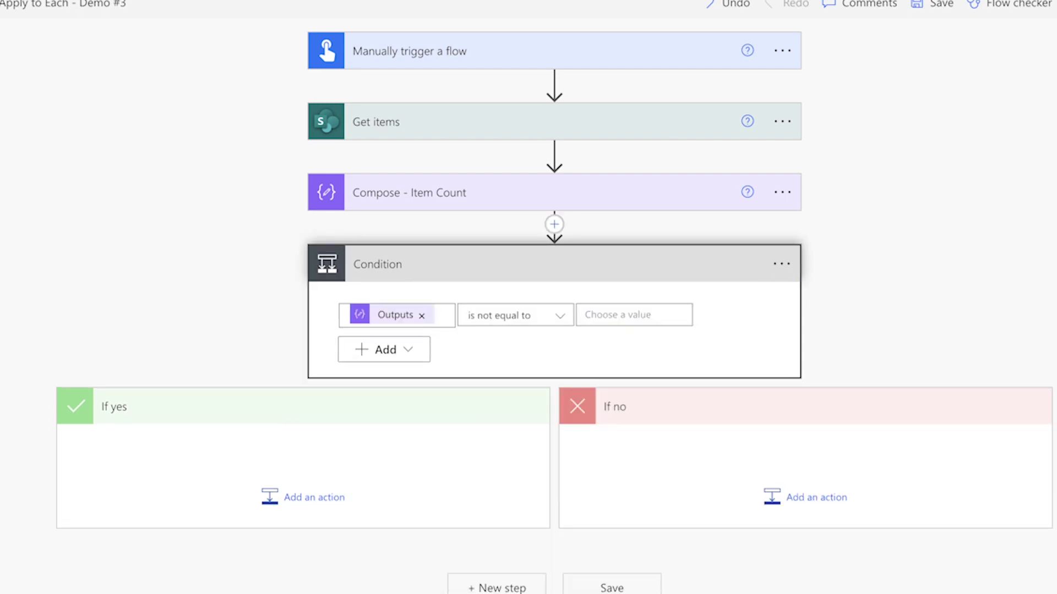
{"action": "left_click", "coordinate": [631, 315]}
{"action": "type", "text": "0"}
Under If yes, add an Apply to each looping over the Get items value list.
{"action": "left_click", "coordinate": [300, 504]}
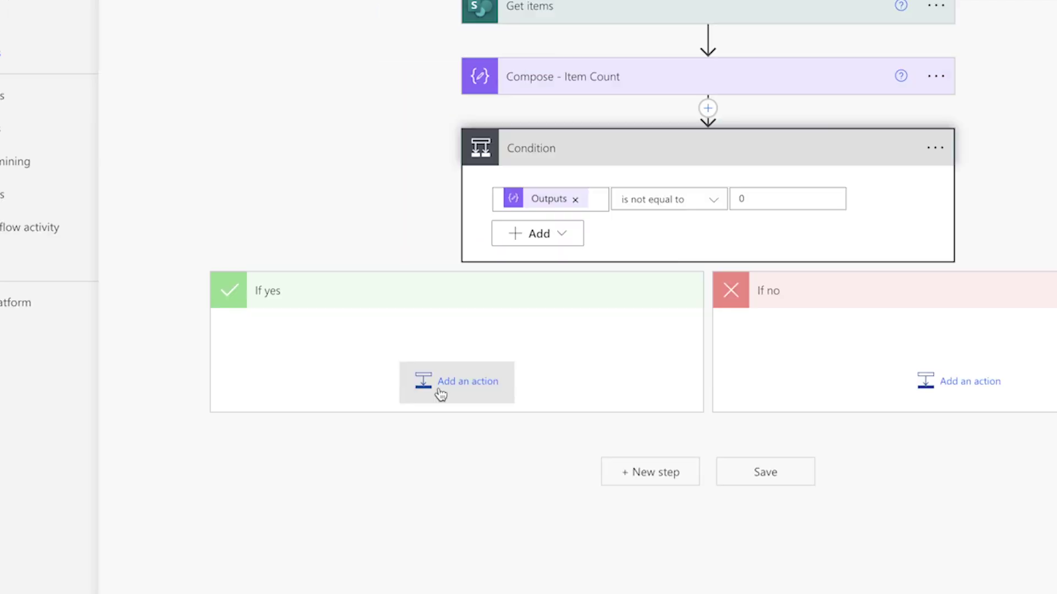
{"action": "type", "text": "apply"}
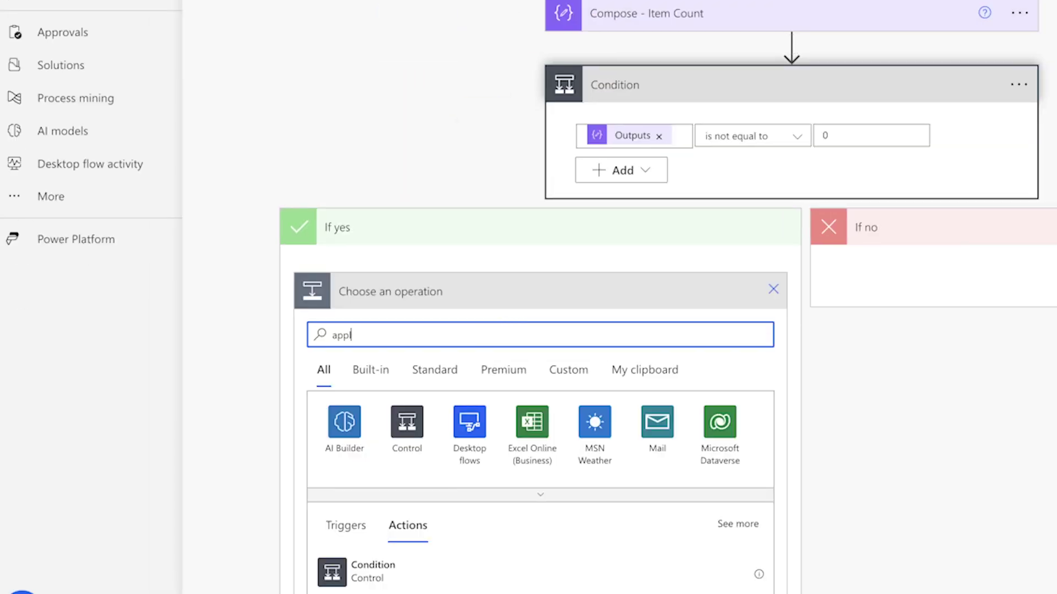
{"action": "scroll", "coordinate": [497, 324], "scroll_direction": "down", "scroll_amount": 5}
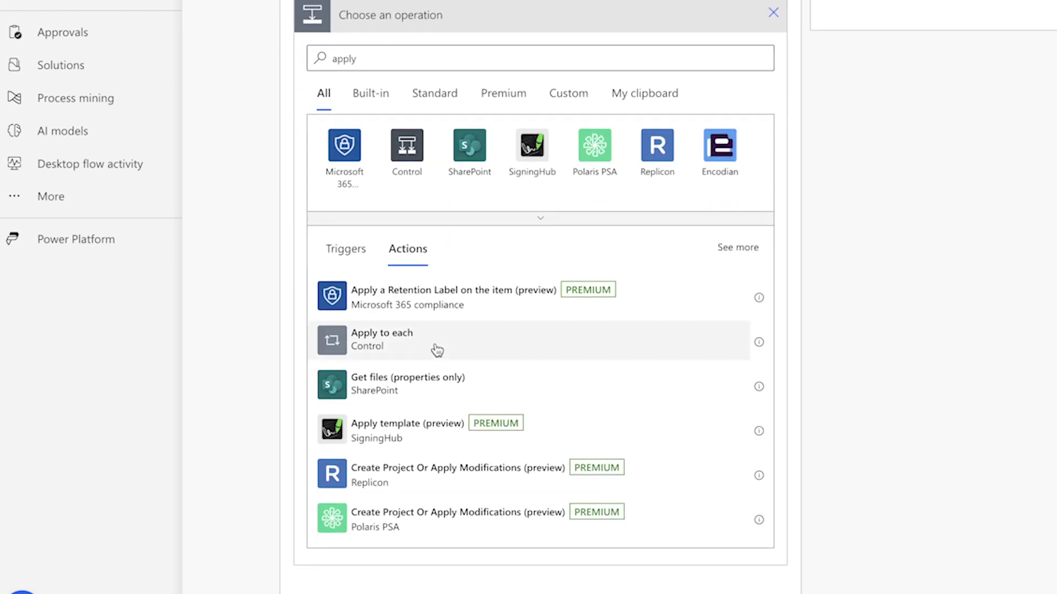
{"action": "left_click", "coordinate": [436, 349]}
{"action": "scroll", "coordinate": [979, 453], "scroll_direction": "down", "scroll_amount": 3}
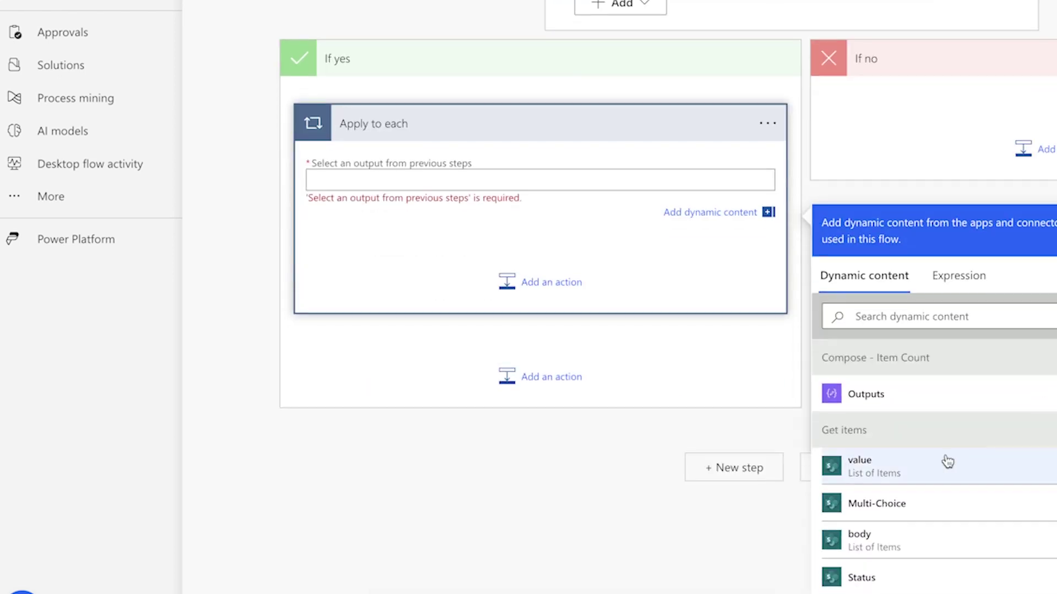
{"action": "left_click", "coordinate": [936, 459]}
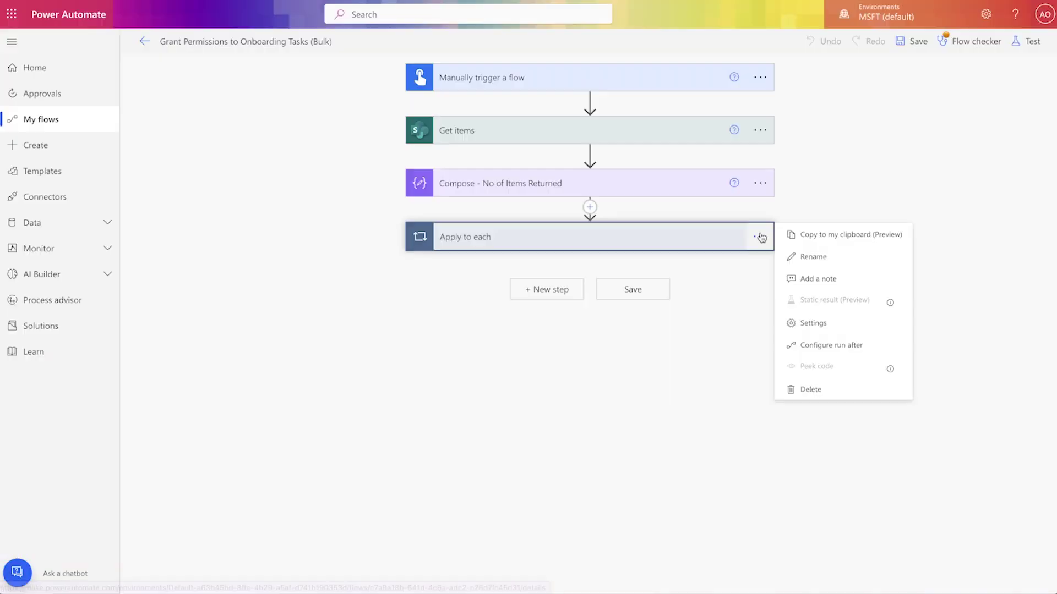
{"action": "left_click", "coordinate": [817, 322]}
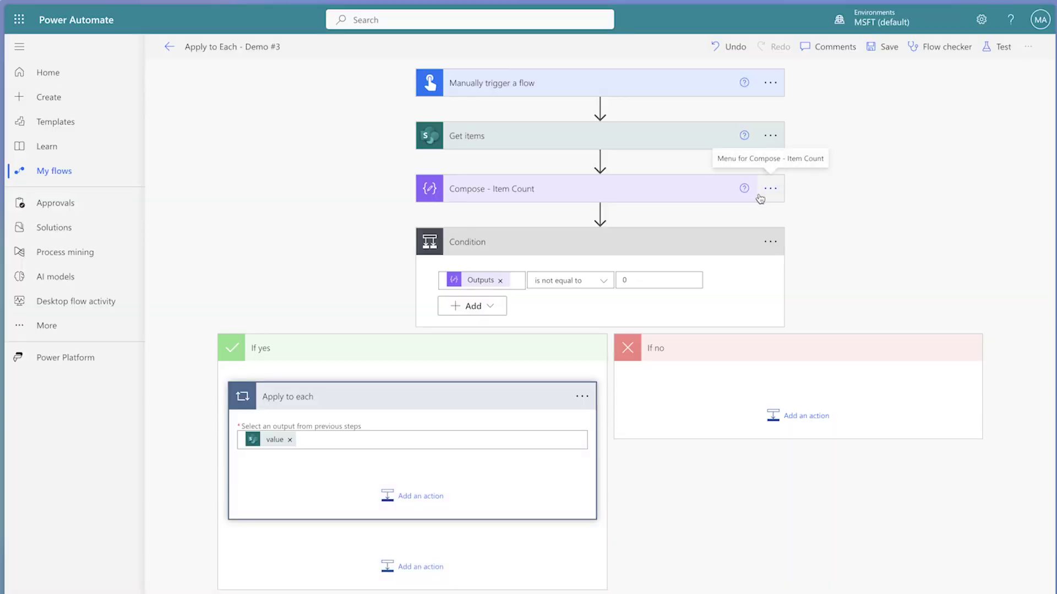
Set the Get items Top Count to 5.
{"action": "left_click", "coordinate": [612, 146]}
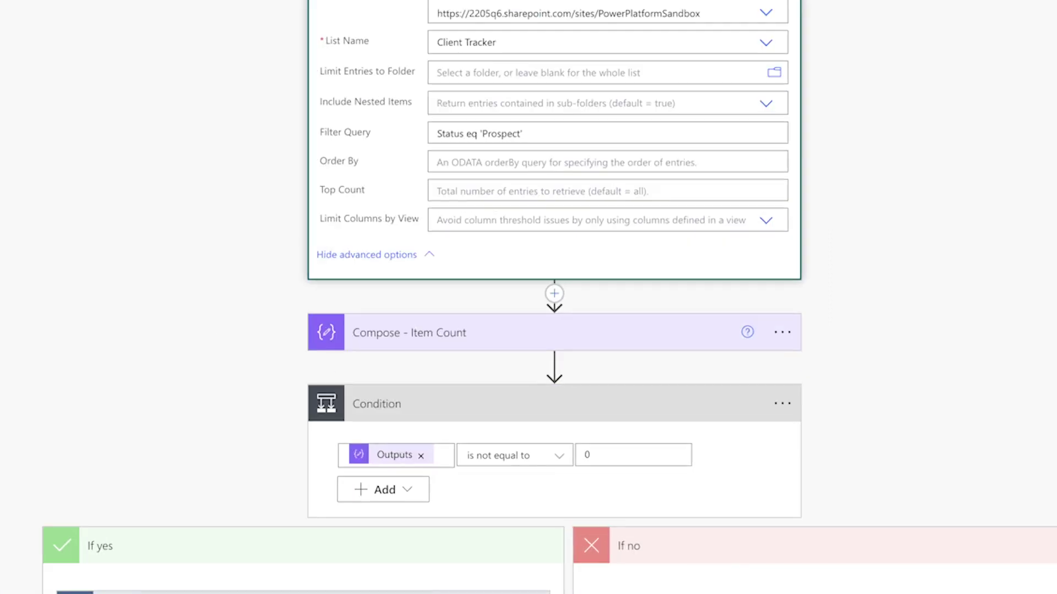
{"action": "left_click", "coordinate": [439, 191]}
{"action": "type", "text": "5"}
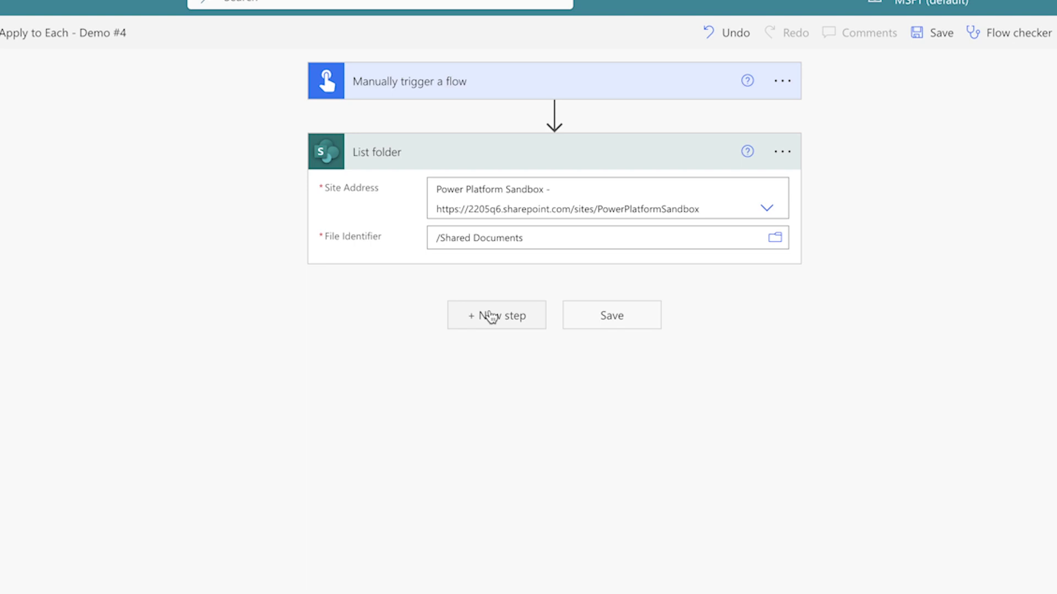
Add a Compose step after List folder with input take(outputs('List_folder')?['body'],5).
{"action": "left_click", "coordinate": [491, 317]}
{"action": "type", "text": "compose"}
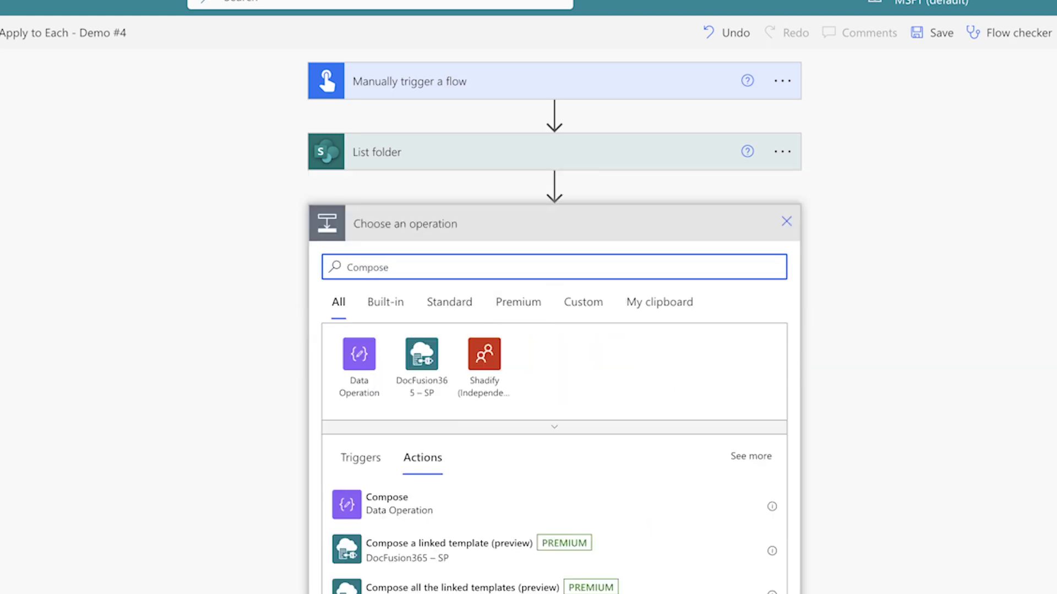
{"action": "left_click", "coordinate": [495, 509]}
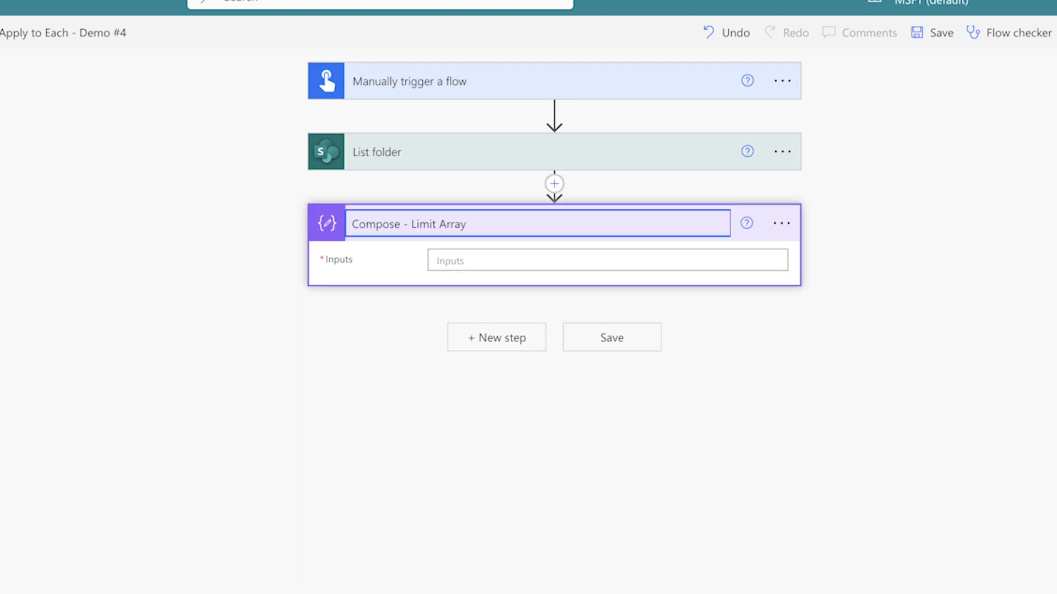
{"action": "left_click", "coordinate": [617, 259]}
{"action": "left_click", "coordinate": [983, 359]}
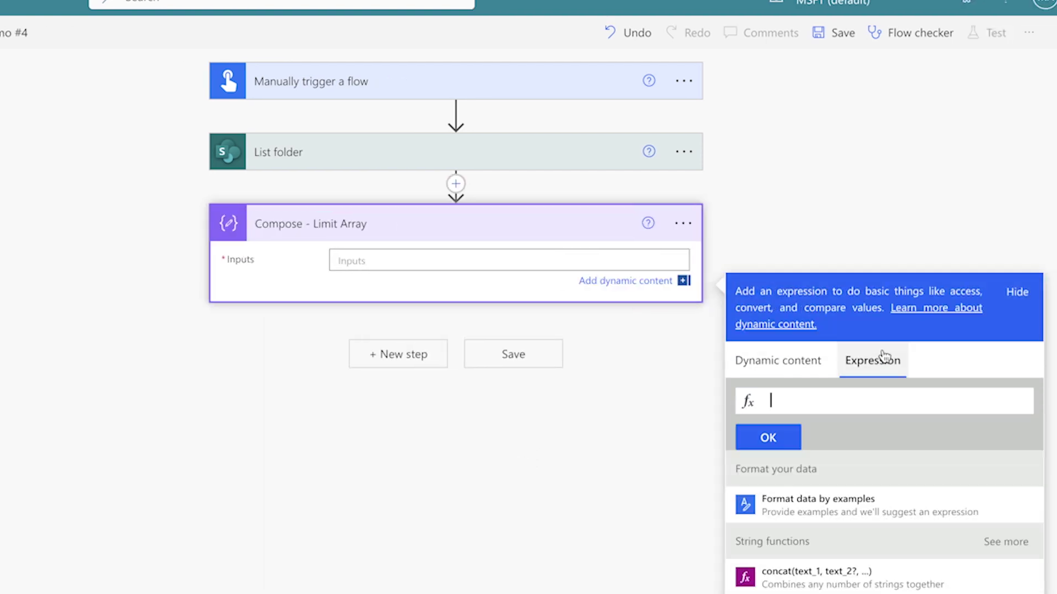
{"action": "type", "text": "take("}
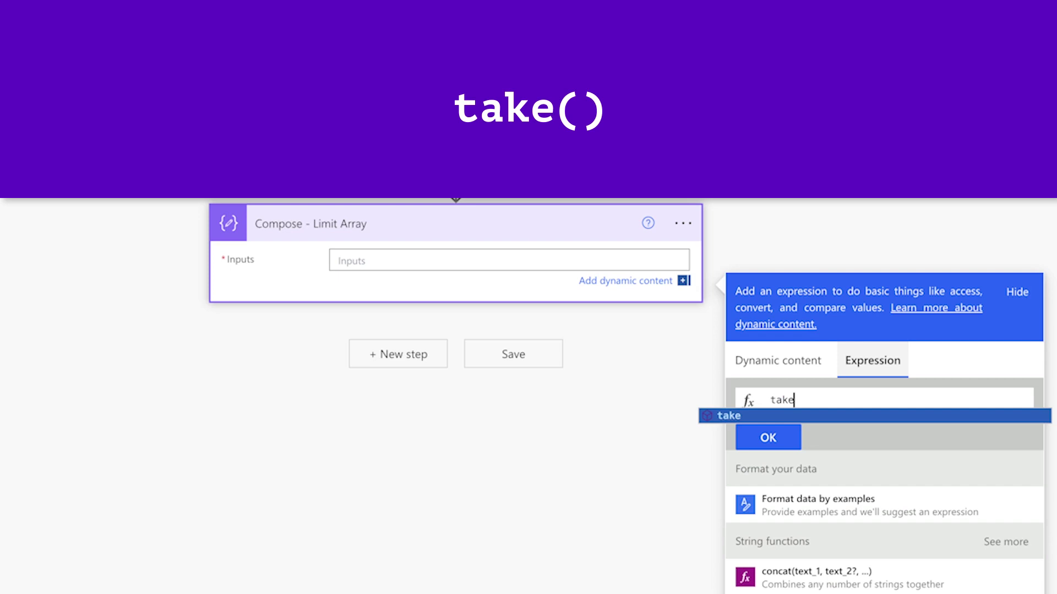
{"action": "left_click", "coordinate": [771, 361]}
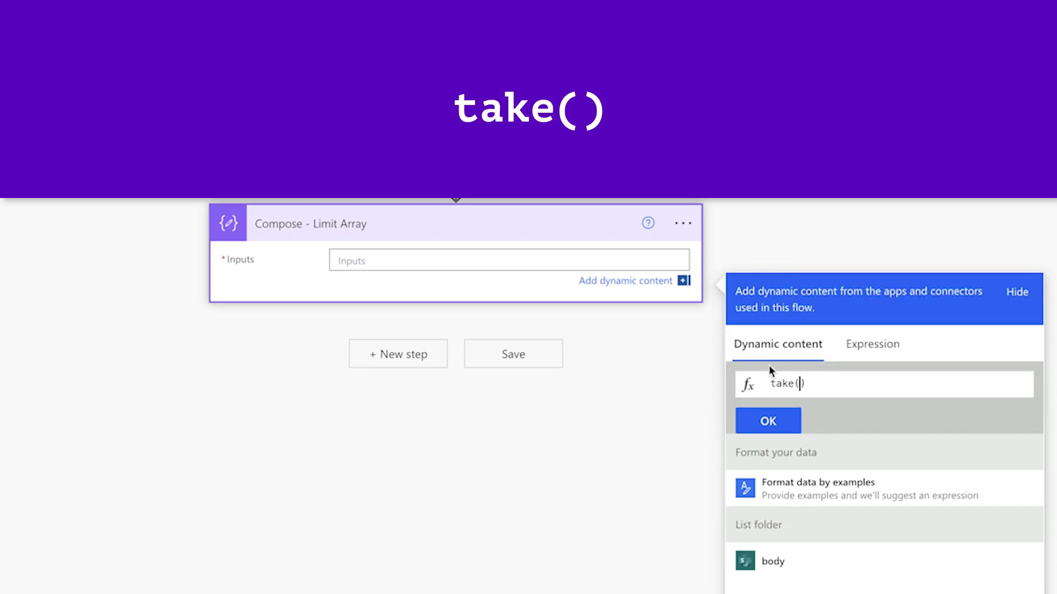
{"action": "left_click", "coordinate": [854, 567]}
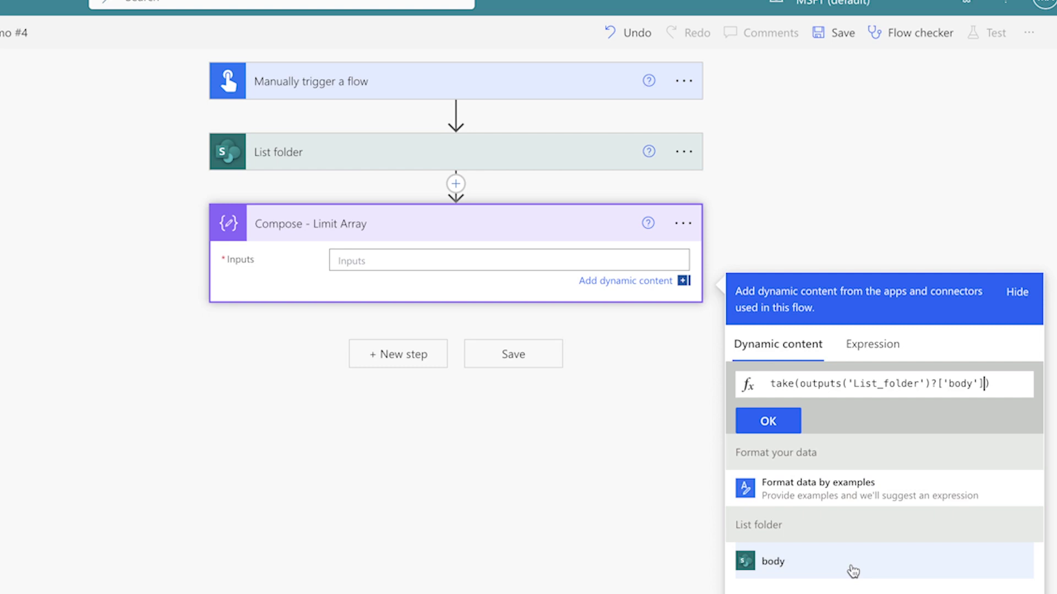
{"action": "type", "text": ",5"}
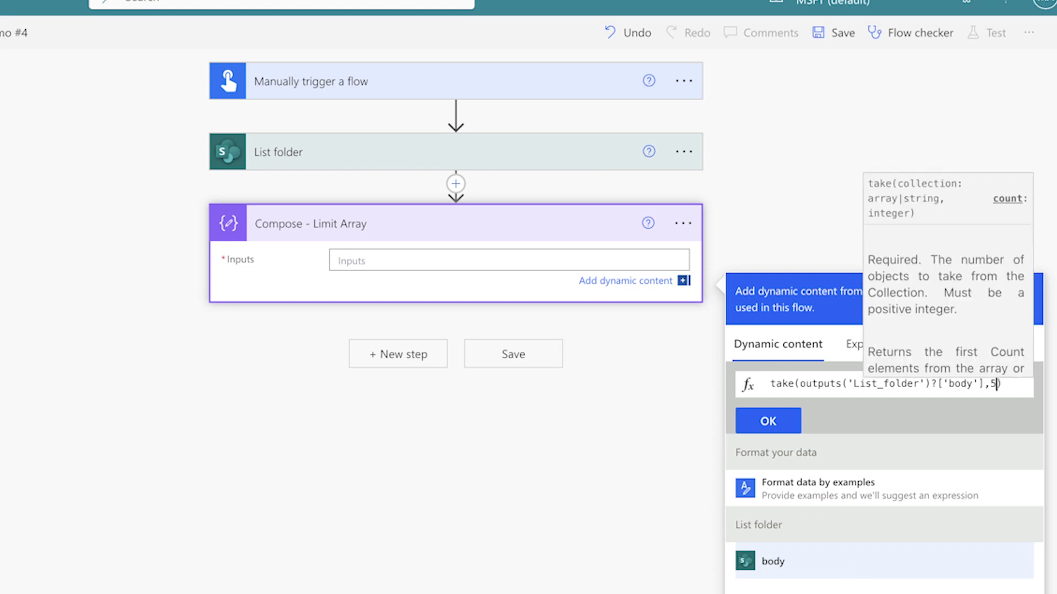
{"action": "left_click", "coordinate": [780, 423]}
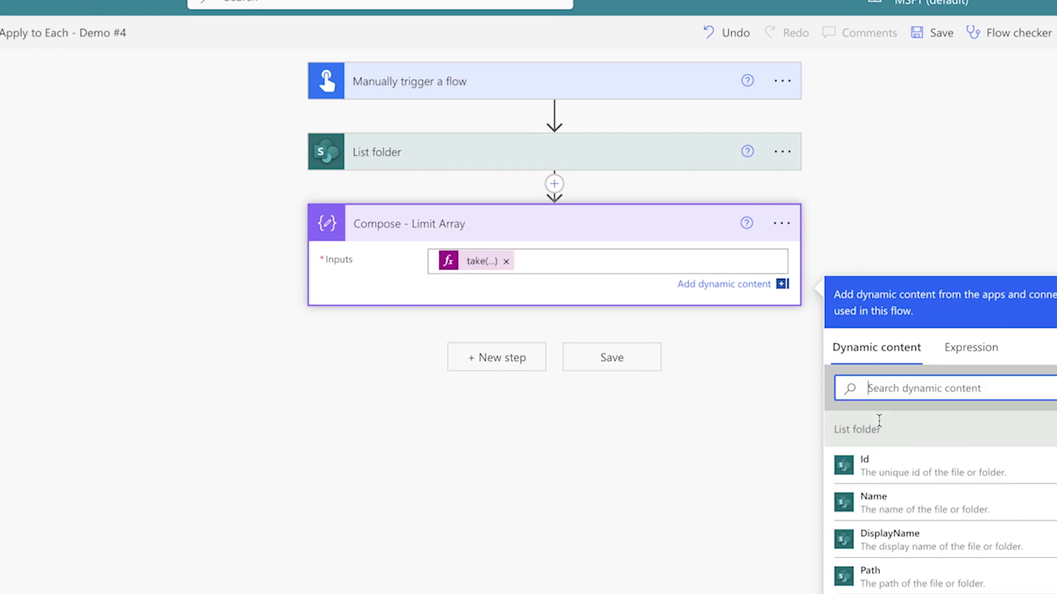
Add an Apply to each loop over the Limit Array Outputs.
{"action": "left_click", "coordinate": [487, 361]}
{"action": "type", "text": "apply"}
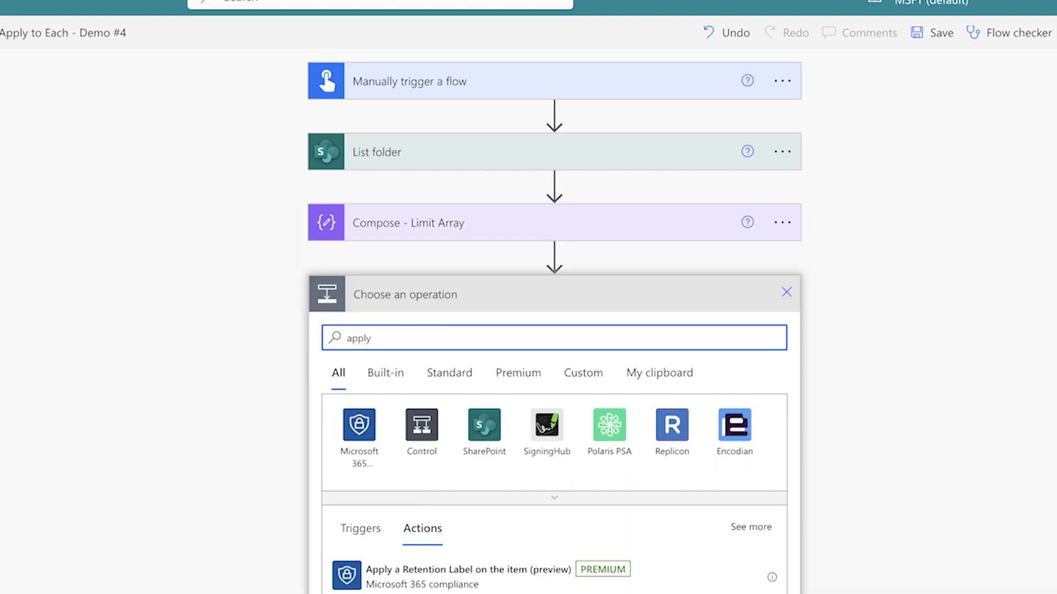
{"action": "scroll", "coordinate": [554, 330], "scroll_direction": "down", "scroll_amount": 3}
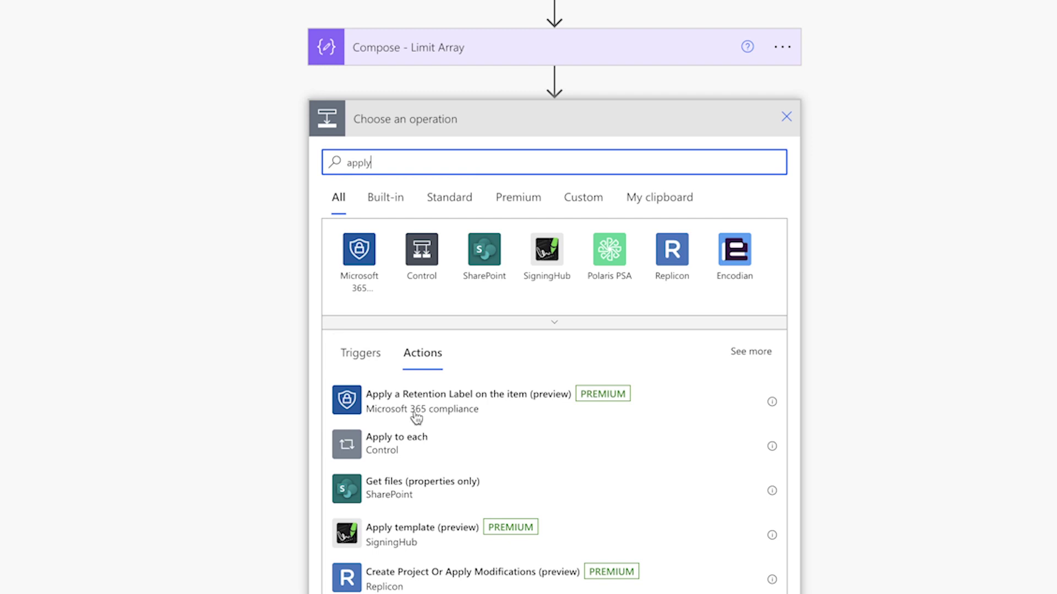
{"action": "left_click", "coordinate": [424, 438]}
{"action": "left_click", "coordinate": [500, 175]}
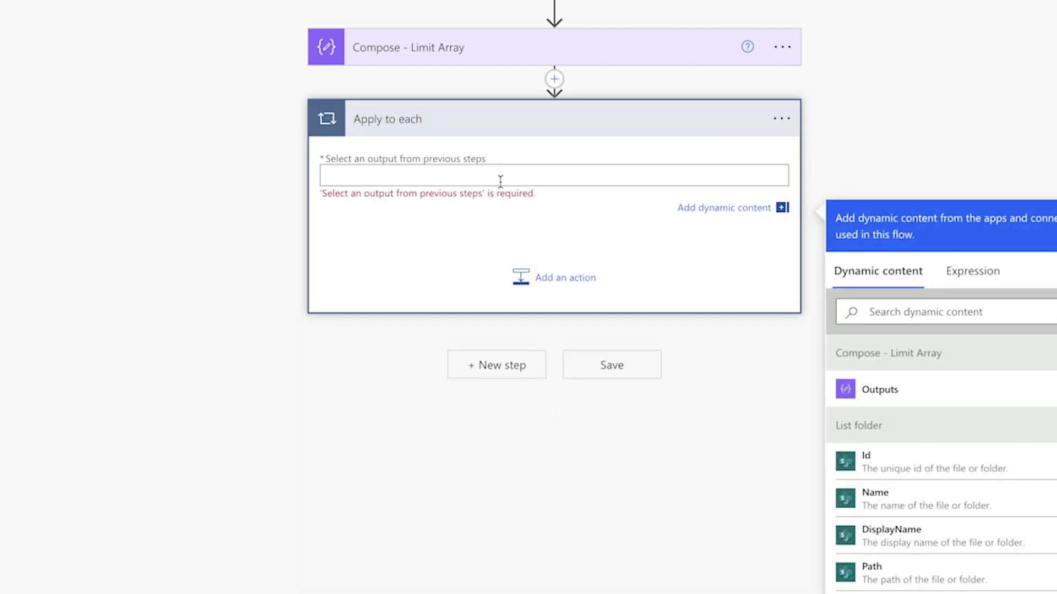
{"action": "left_click", "coordinate": [961, 379]}
Save the flow, run a manual test, and expand the loop's run details.
{"action": "left_click", "coordinate": [808, 69]}
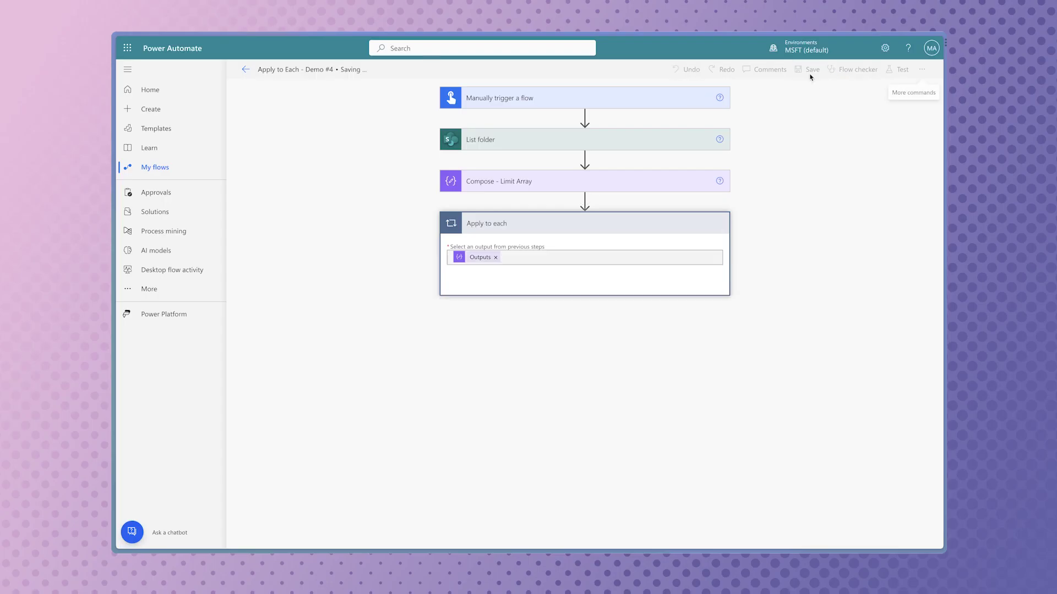
{"action": "left_click", "coordinate": [889, 71]}
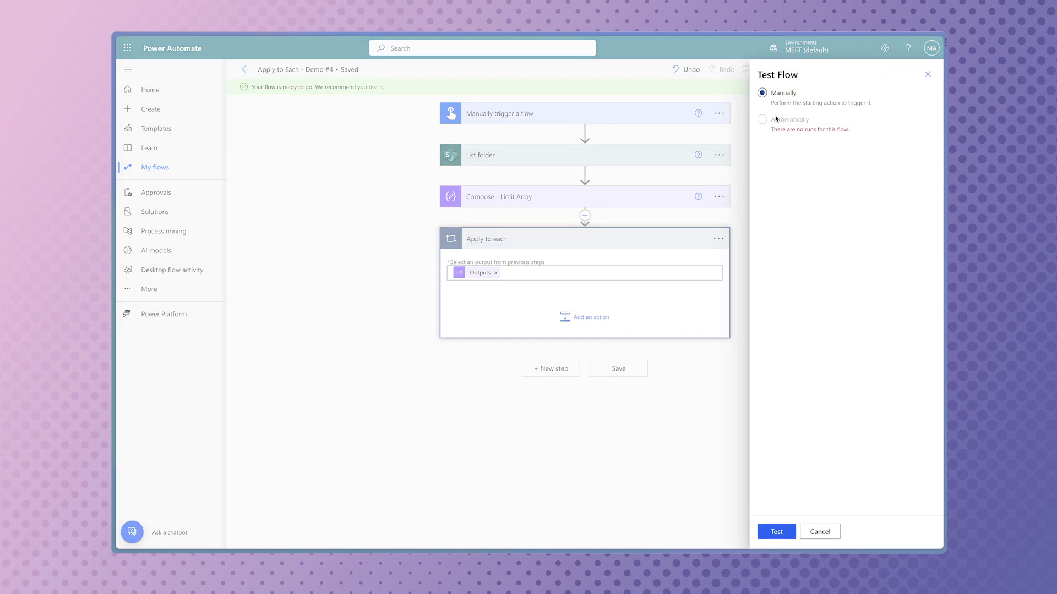
{"action": "left_click", "coordinate": [776, 531]}
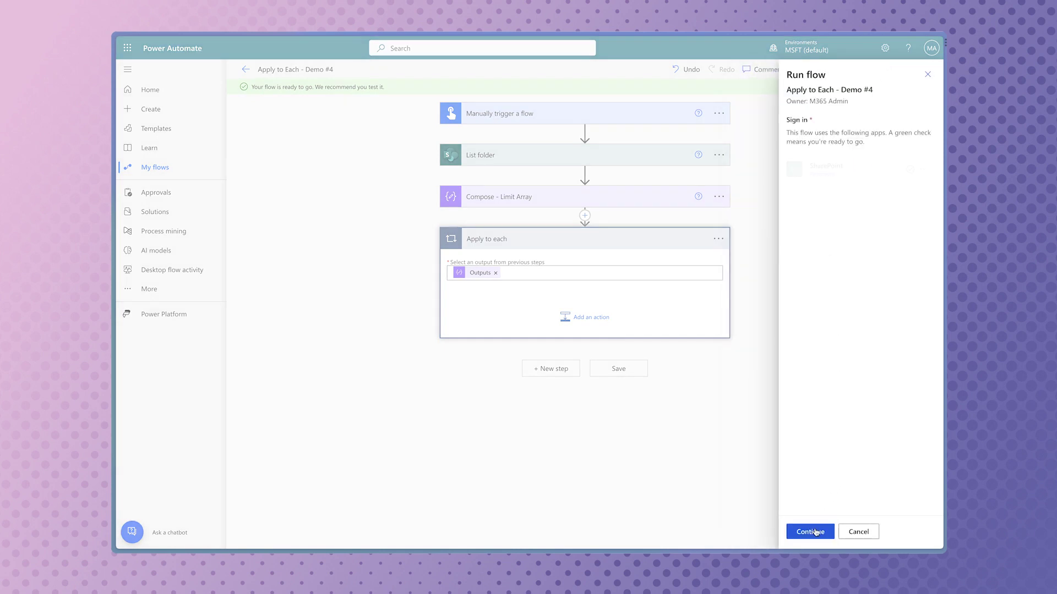
{"action": "left_click", "coordinate": [814, 531]}
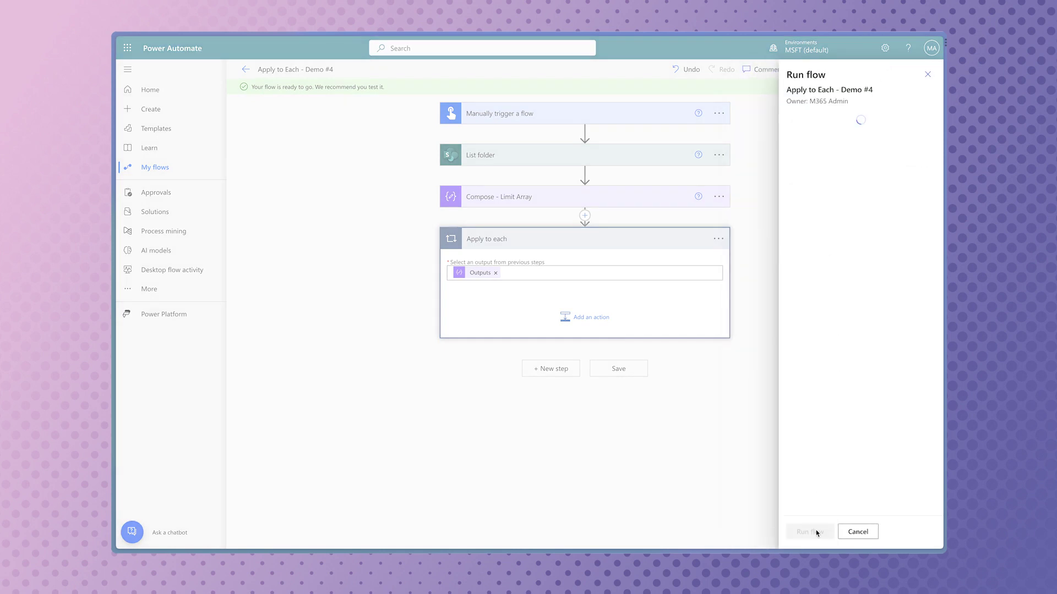
{"action": "left_click", "coordinate": [809, 532]}
{"action": "left_click", "coordinate": [815, 532]}
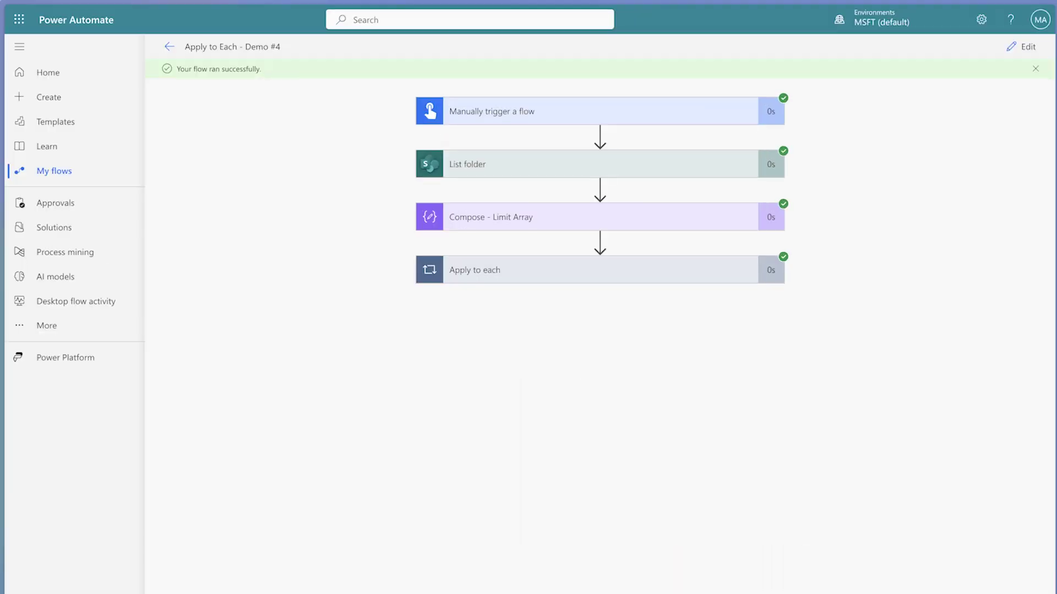
{"action": "left_click", "coordinate": [651, 281]}
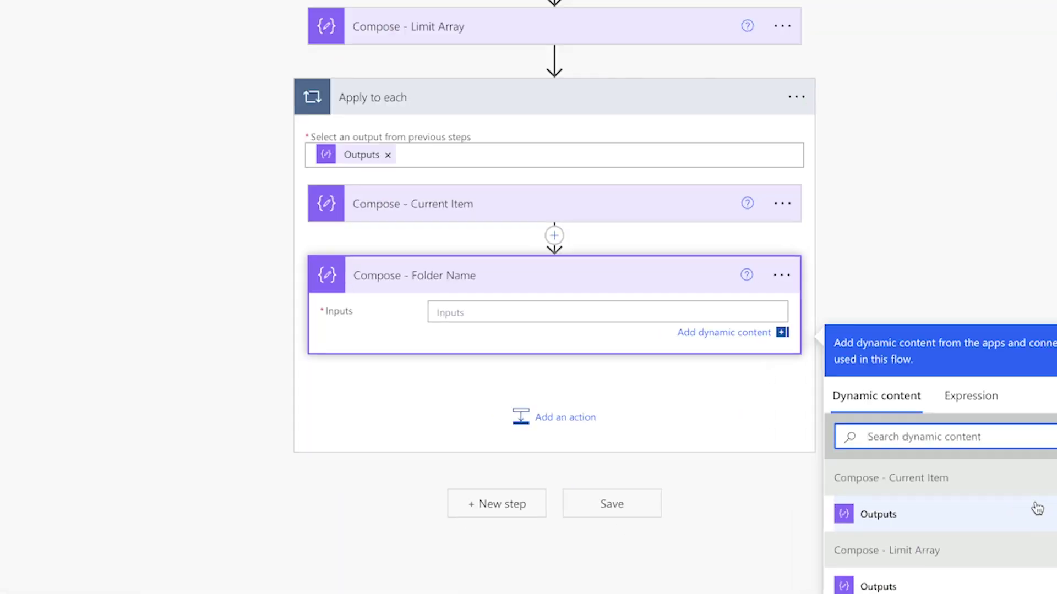
Enter the expression item()?['Name'] for the Folder Name compose input.
{"action": "scroll", "coordinate": [957, 546], "scroll_direction": "down", "scroll_amount": 3}
{"action": "scroll", "coordinate": [929, 458], "scroll_direction": "down", "scroll_amount": 5}
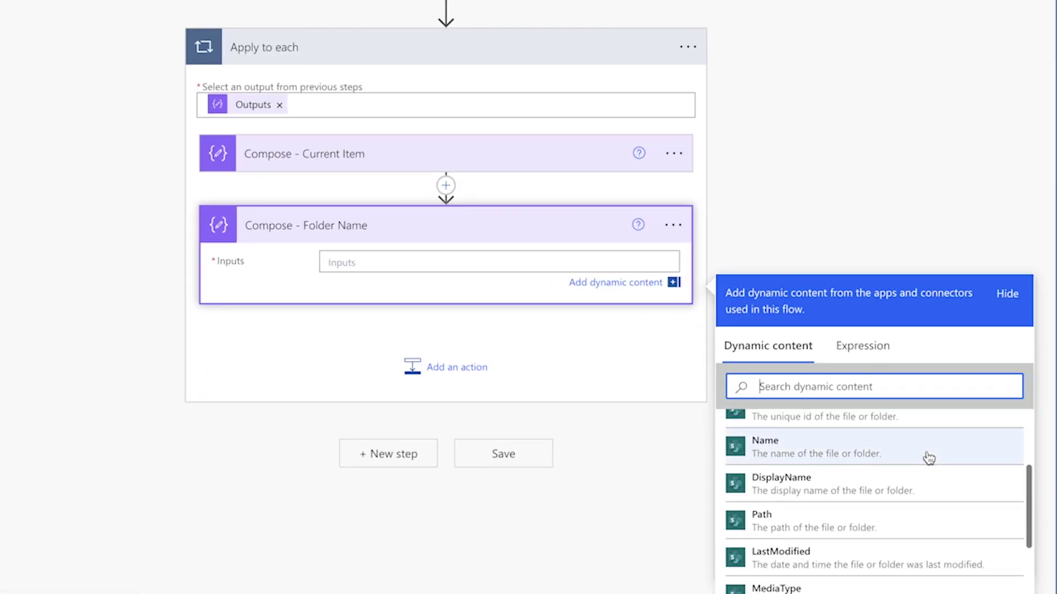
{"action": "scroll", "coordinate": [929, 458], "scroll_direction": "down", "scroll_amount": 4}
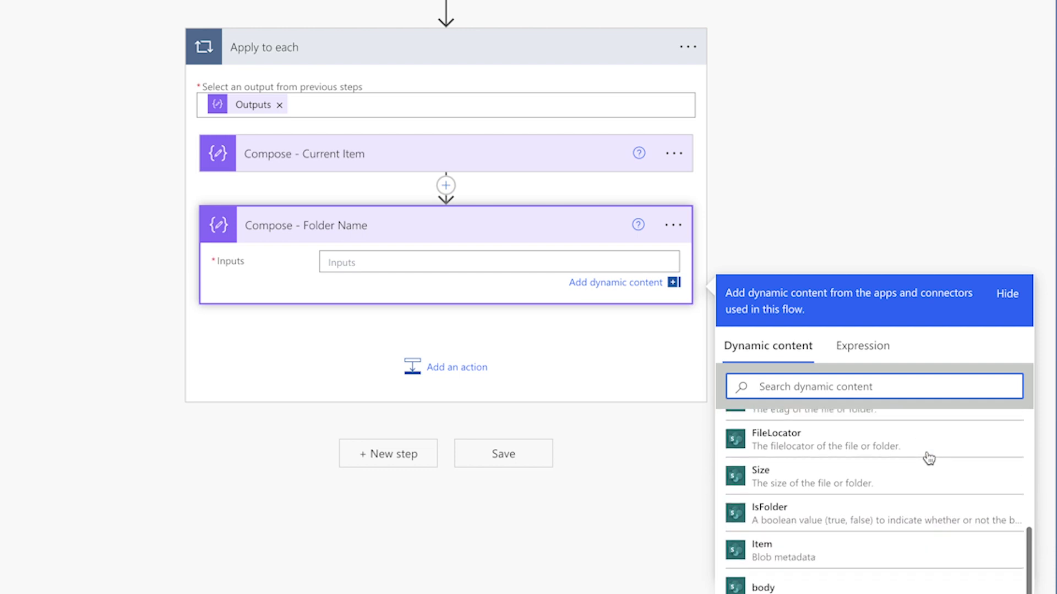
{"action": "left_click", "coordinate": [861, 353]}
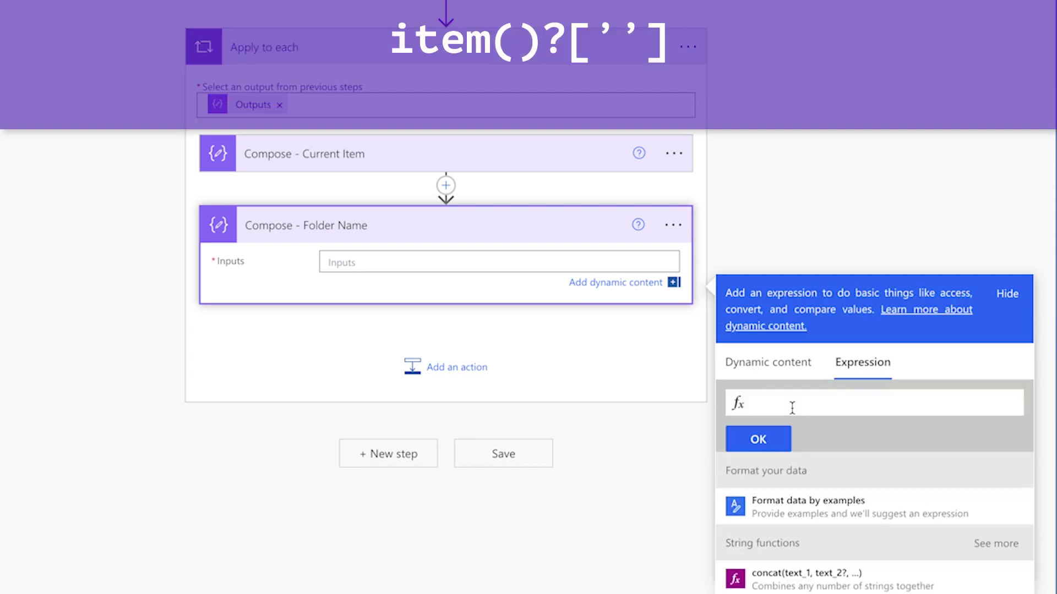
{"action": "type", "text": "item("}
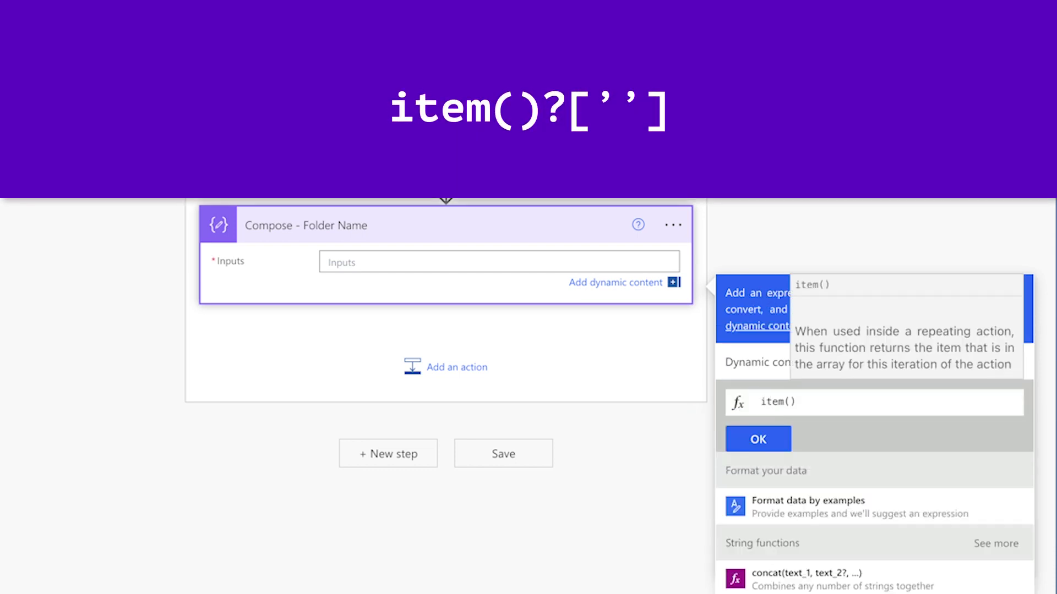
{"action": "type", "text": ")?['"}
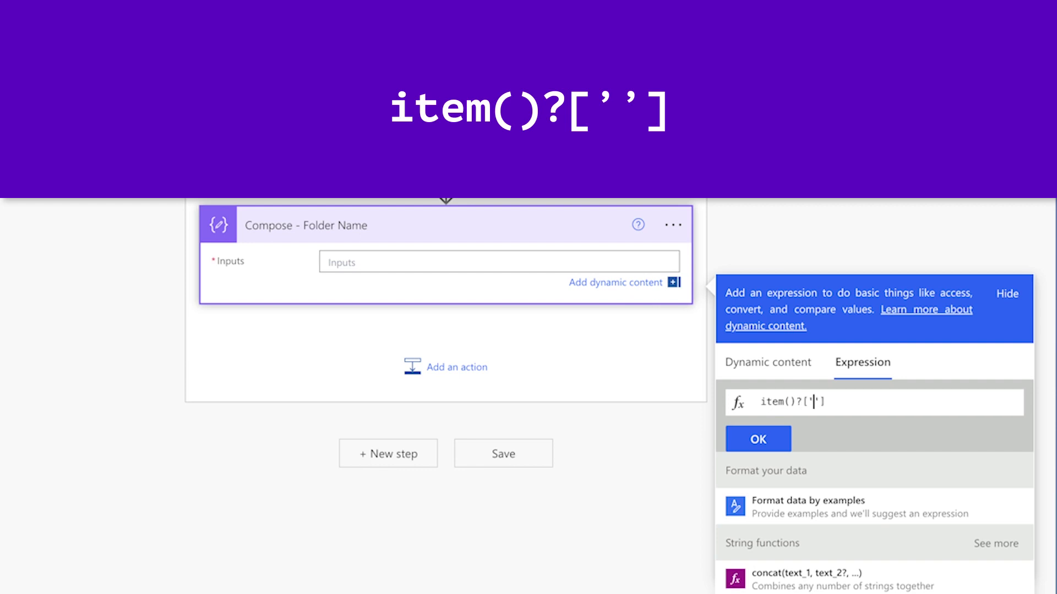
{"action": "type", "text": "Name"}
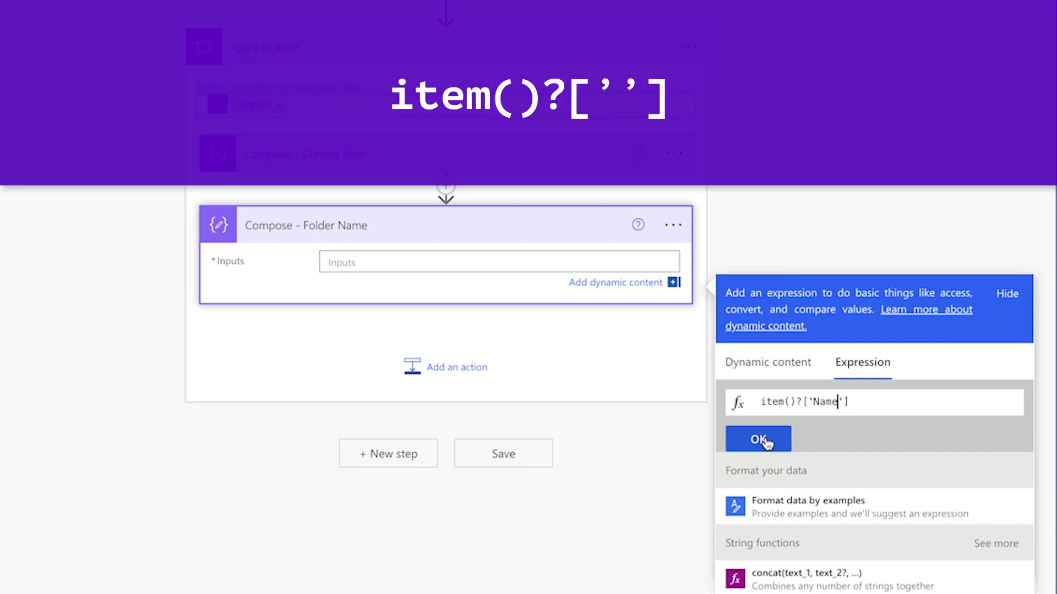
{"action": "left_click", "coordinate": [765, 438]}
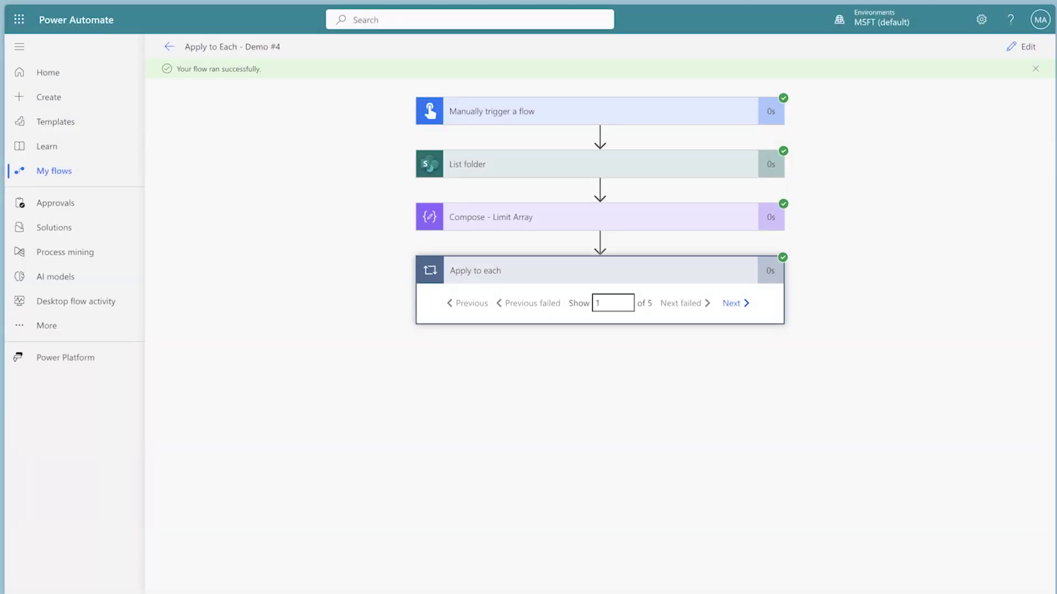
Add a Compose - Current Item step in the loop with Current item as input.
{"action": "left_click", "coordinate": [1015, 50]}
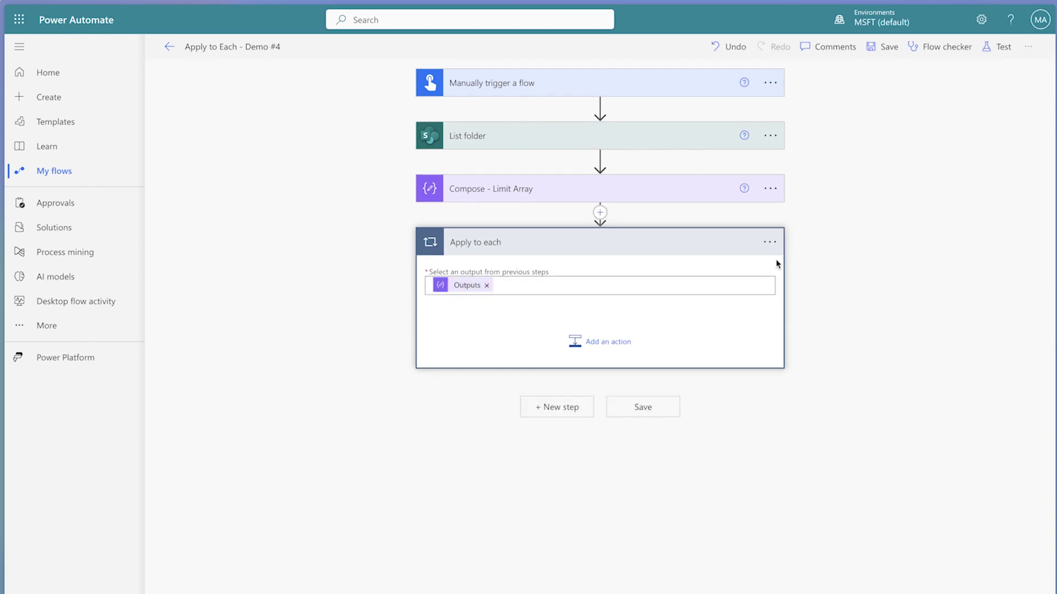
{"action": "left_click", "coordinate": [610, 343]}
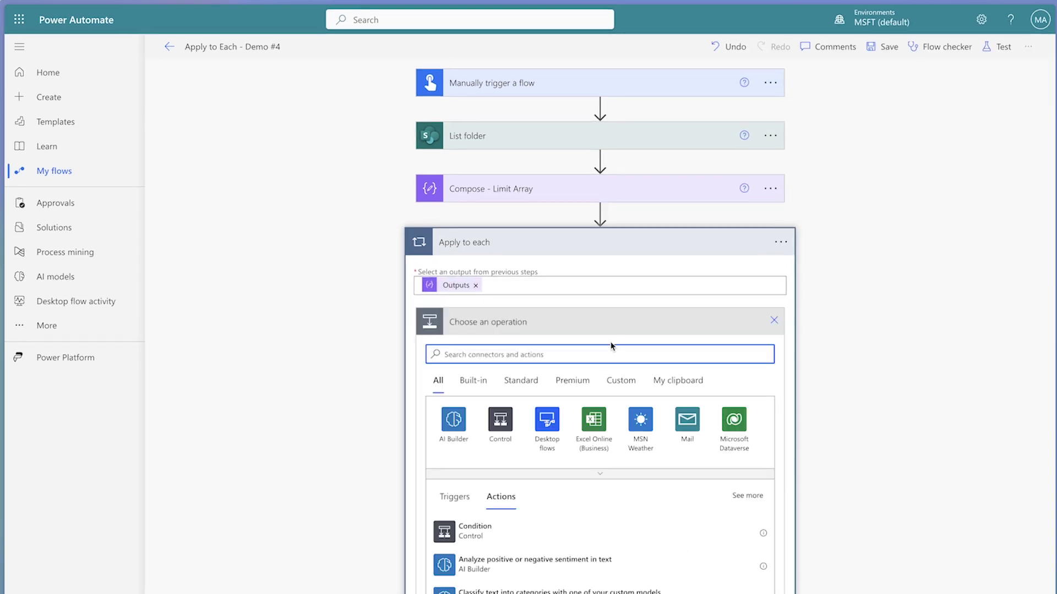
{"action": "type", "text": "Compose"}
{"action": "left_click", "coordinate": [572, 528]}
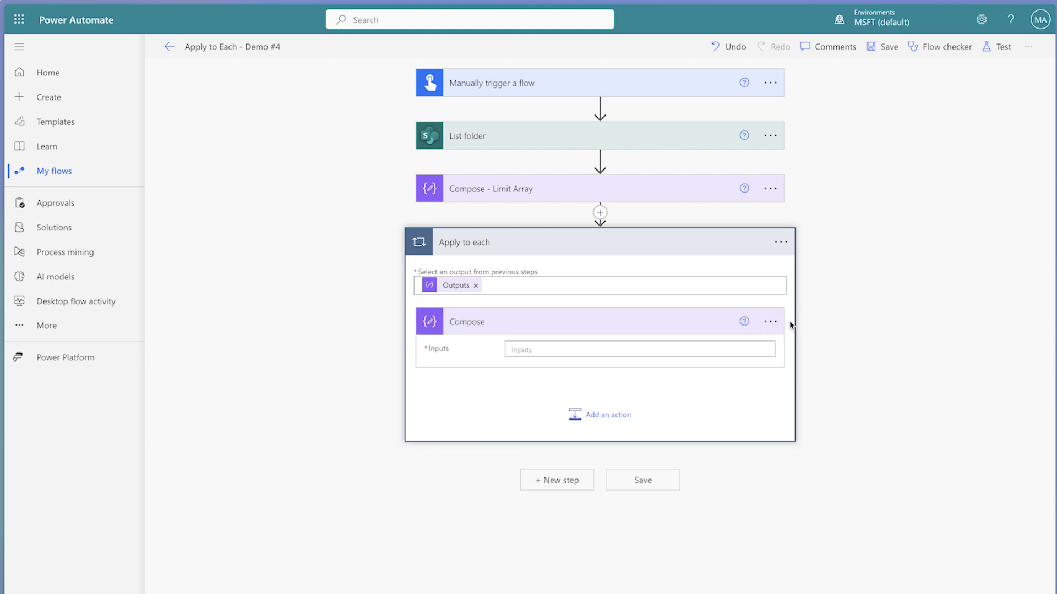
{"action": "left_click", "coordinate": [770, 321]}
{"action": "type", "text": "- Current Item"}
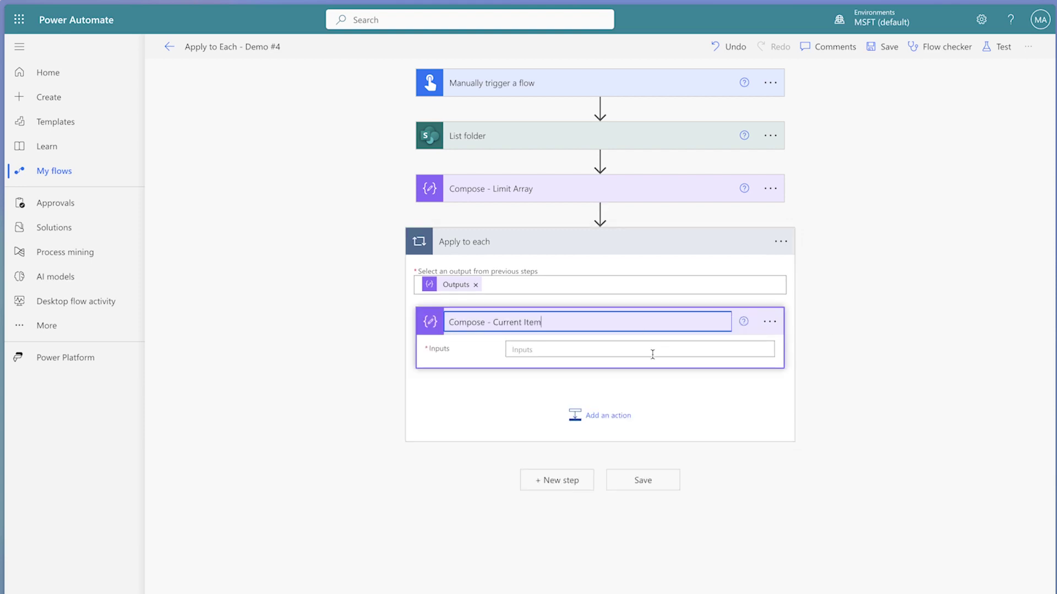
{"action": "left_click", "coordinate": [652, 350]}
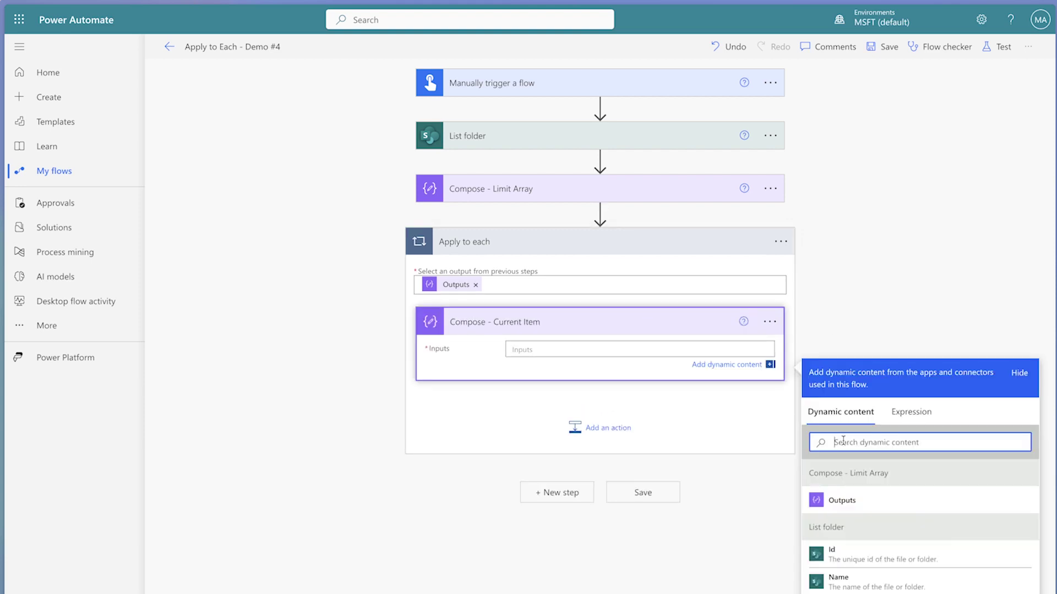
{"action": "type", "text": "current"}
{"action": "left_click", "coordinate": [830, 498]}
{"action": "left_click", "coordinate": [610, 432]}
Add another Compose in the loop holding item()?['Name'].
{"action": "left_click", "coordinate": [612, 387]}
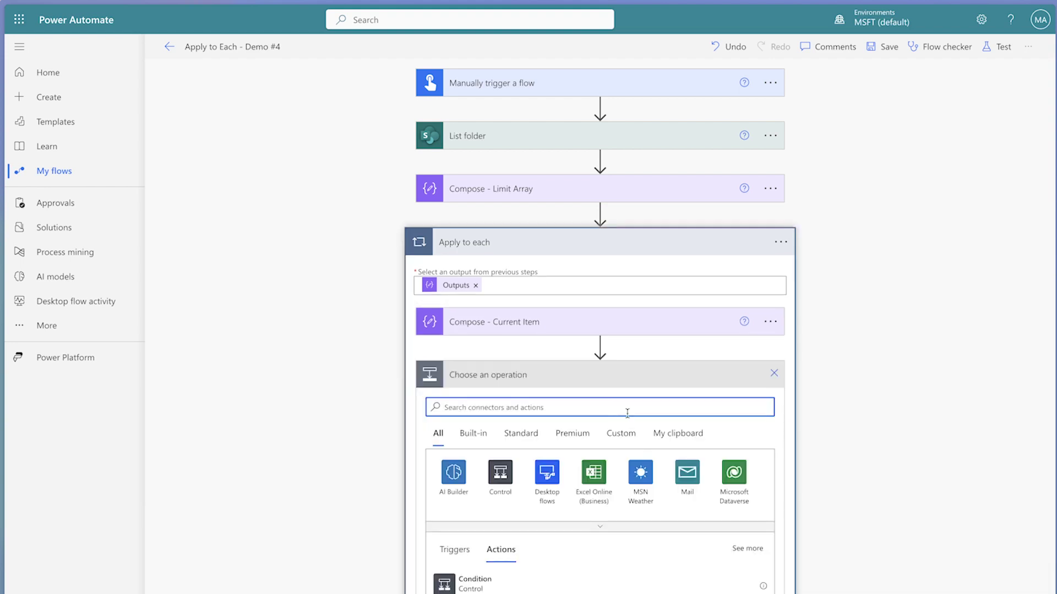
{"action": "type", "text": "compose"}
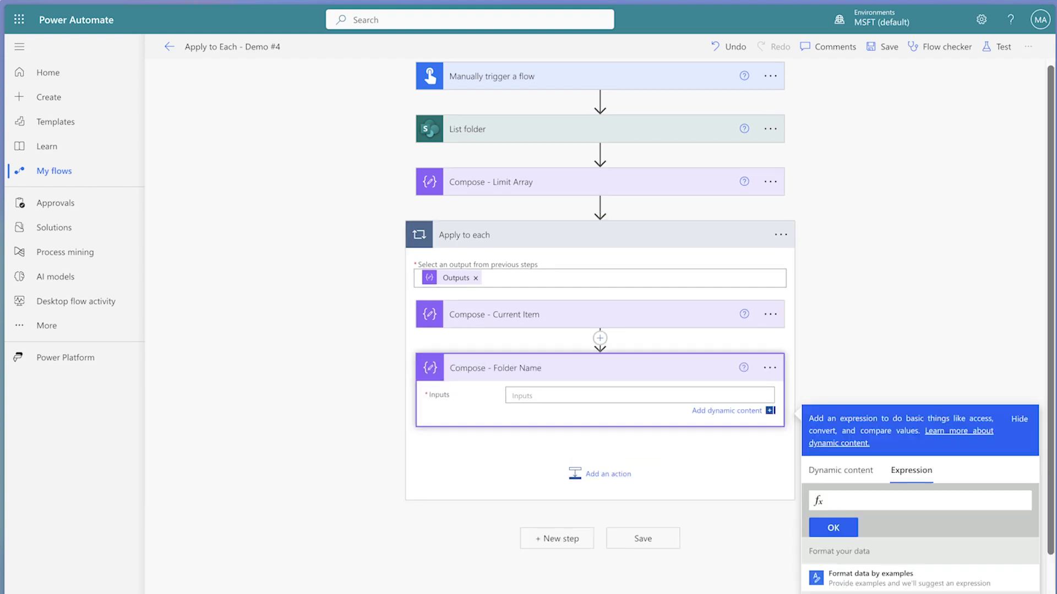
{"action": "type", "text": "item()?['Name"}
{"action": "left_click", "coordinate": [832, 528]}
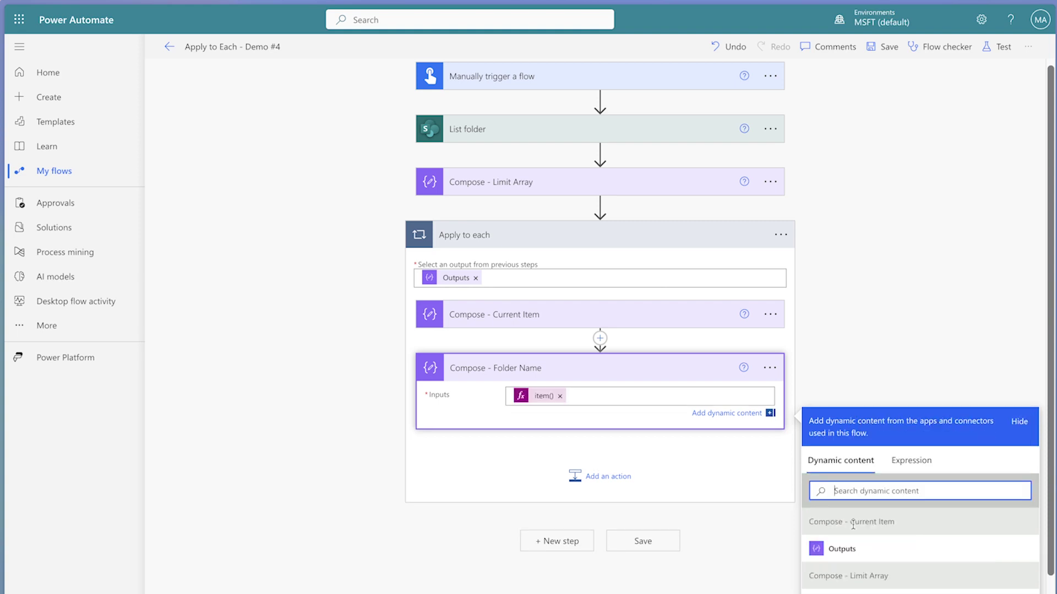
Test-run the flow and inspect the Current Item step's inputs and outputs.
{"action": "left_click", "coordinate": [996, 48]}
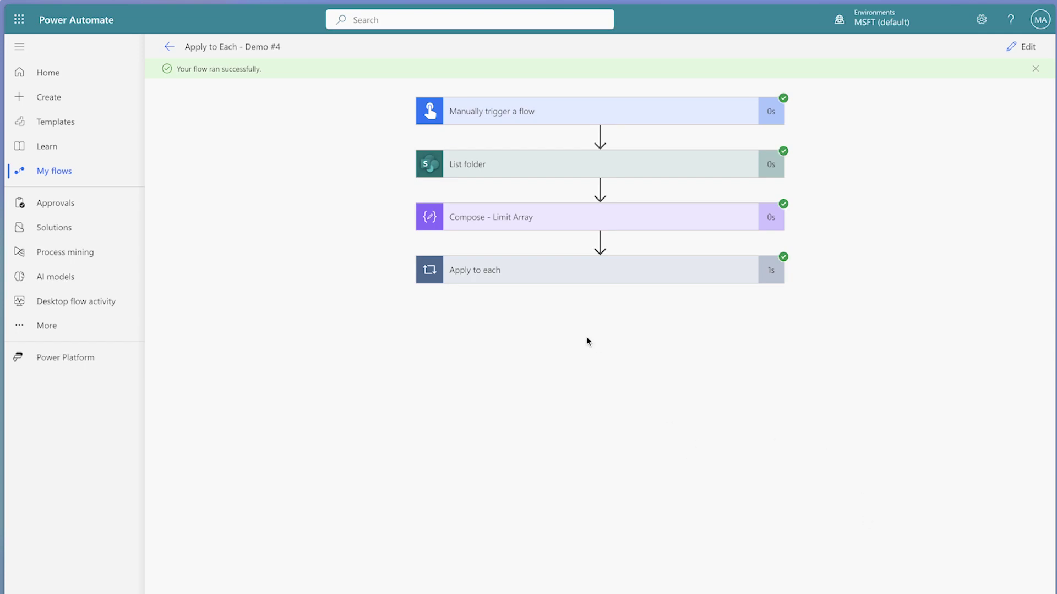
{"action": "left_click", "coordinate": [574, 276]}
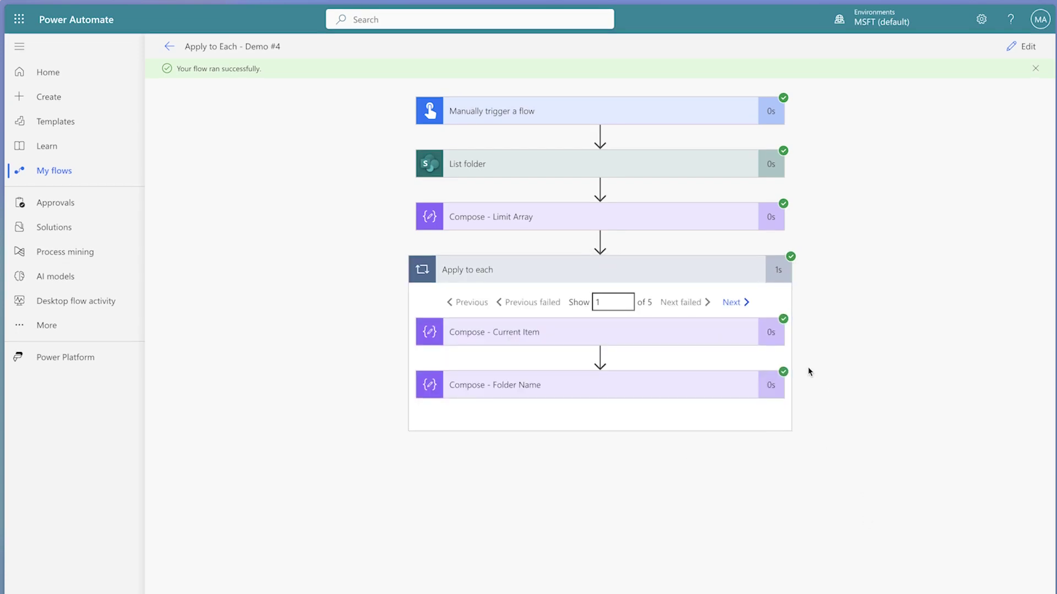
{"action": "left_click", "coordinate": [664, 336]}
{"action": "scroll", "coordinate": [851, 239], "scroll_direction": "down", "scroll_amount": 3}
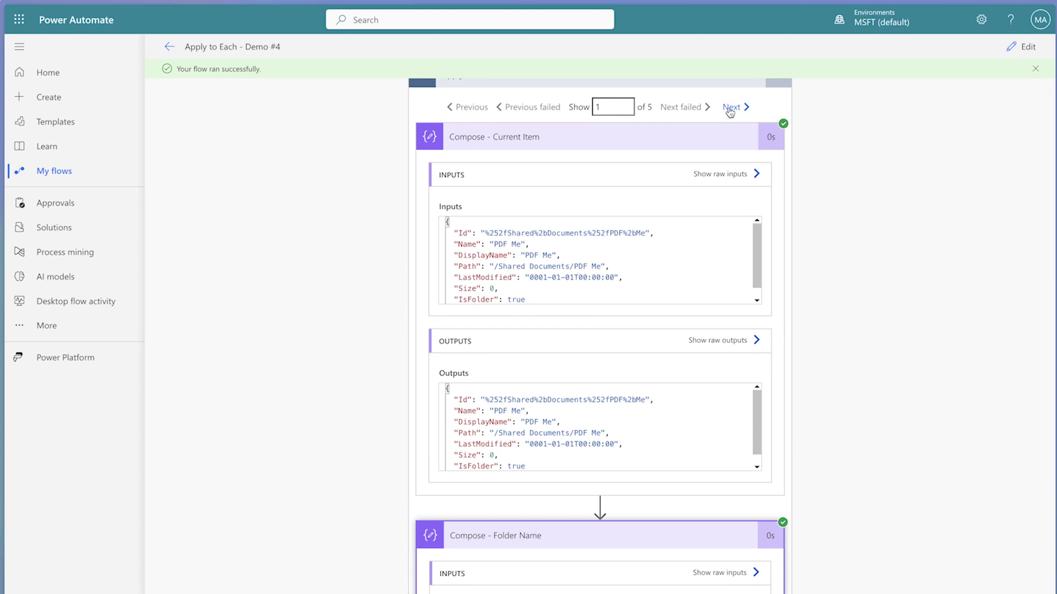